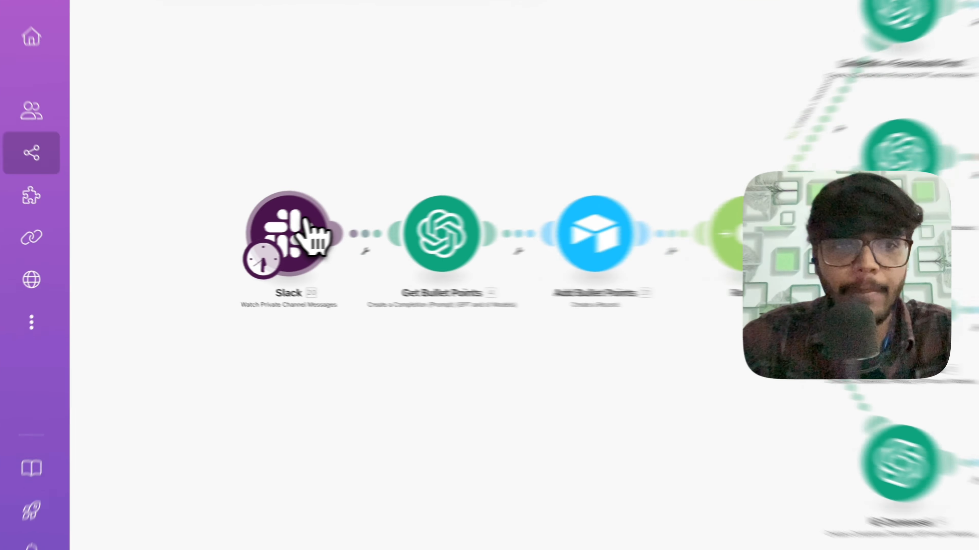
Set the Slack trigger to start from the manually chosen message about giving a Christmas gift, and run the scenario once
right_click(229, 243)
left_click(270, 294)
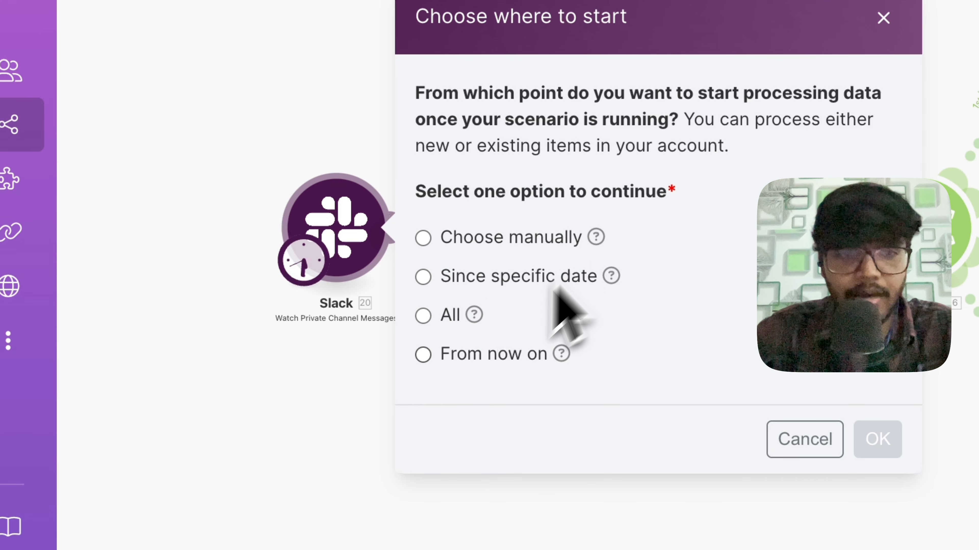
left_click(462, 249)
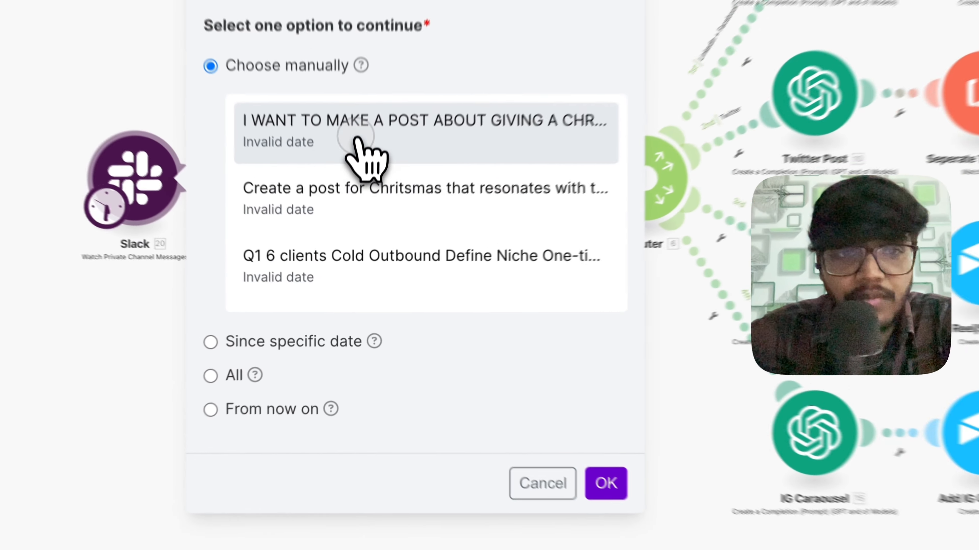
left_click(337, 224)
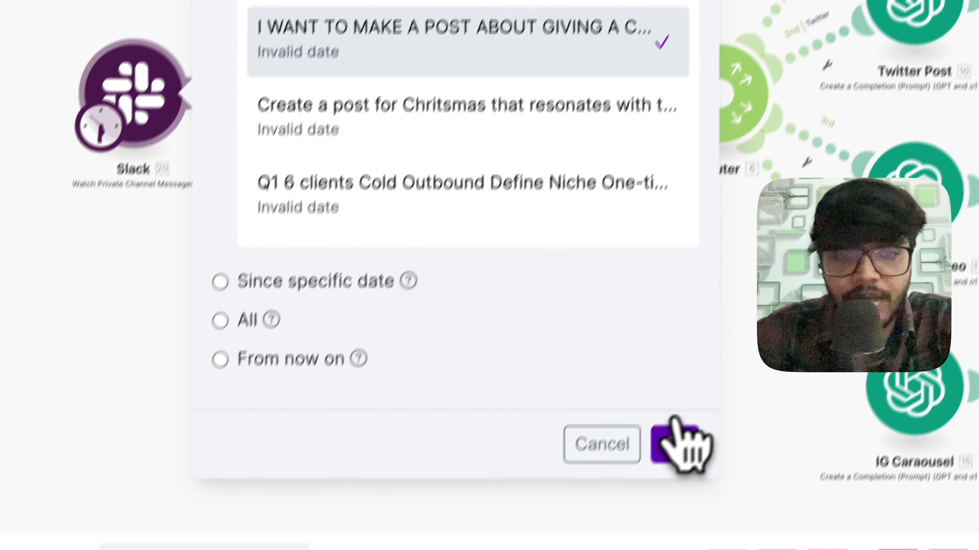
left_click(675, 435)
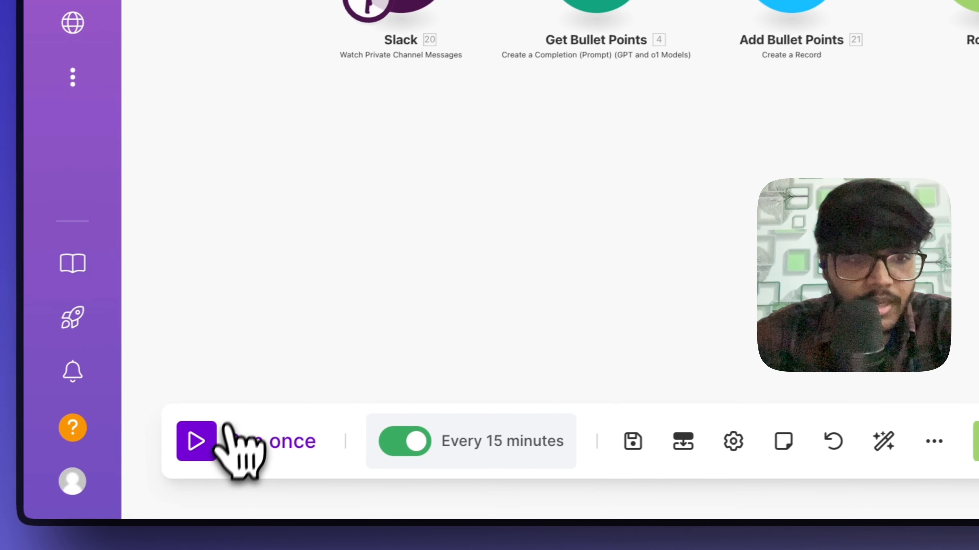
left_click(204, 446)
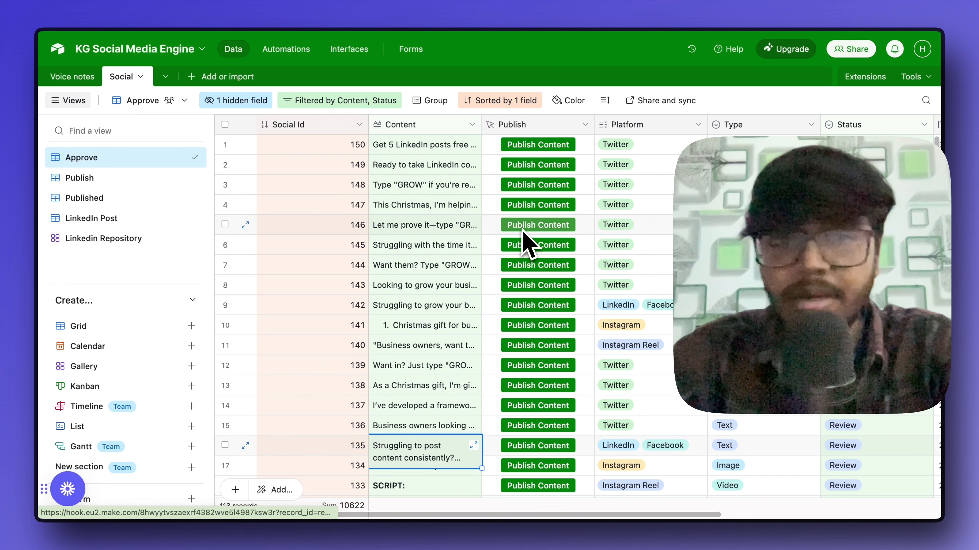
Look over the generated social records in Airtable's Approve view, checking their content, platform, type, status and creation date
scroll(527, 243, "right", 5)
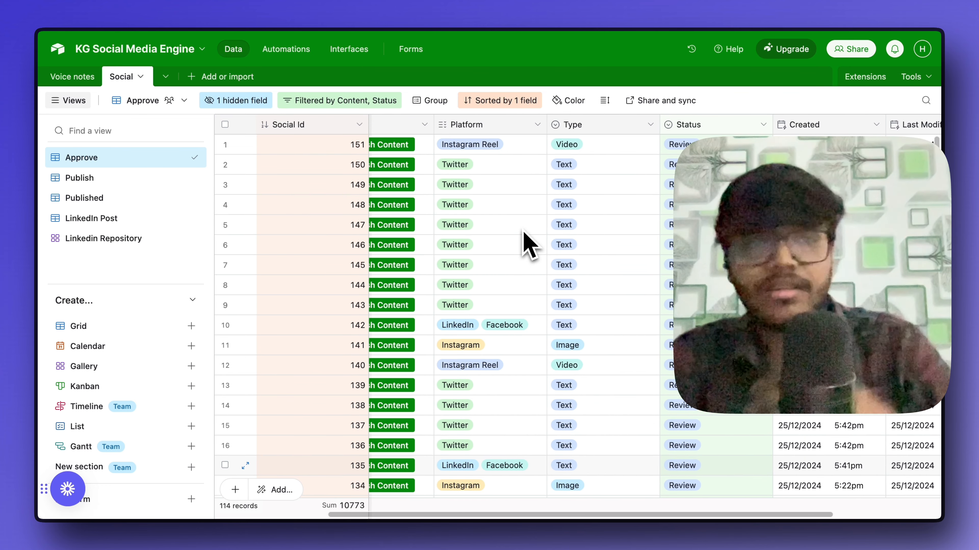
scroll(527, 243, "right", 3)
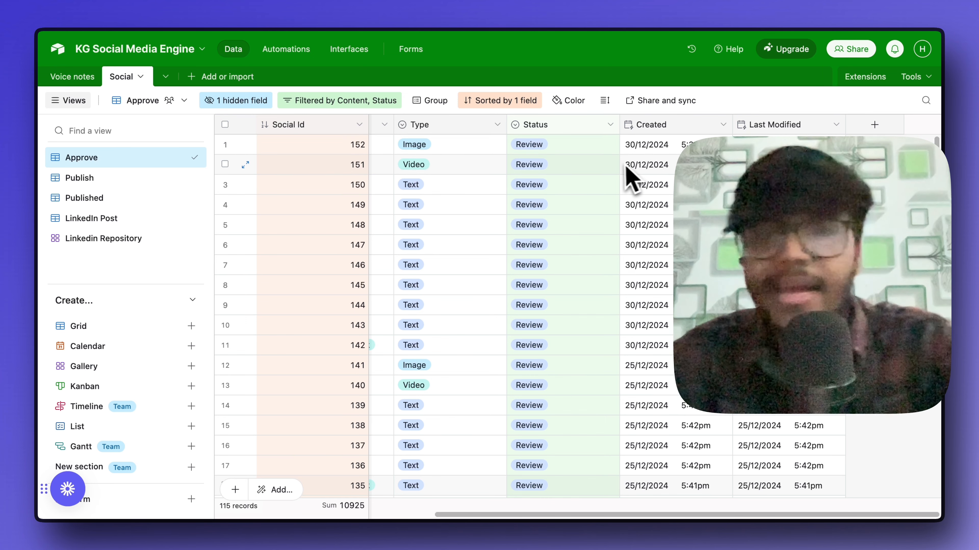
scroll(632, 179, "left", 10)
scroll(451, 227, "down", 5)
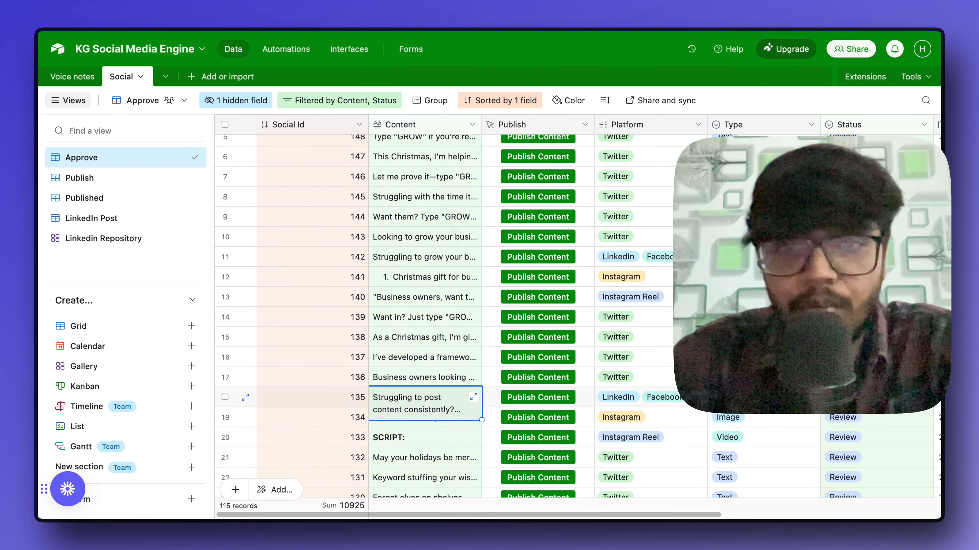
scroll(451, 270, "up", 5)
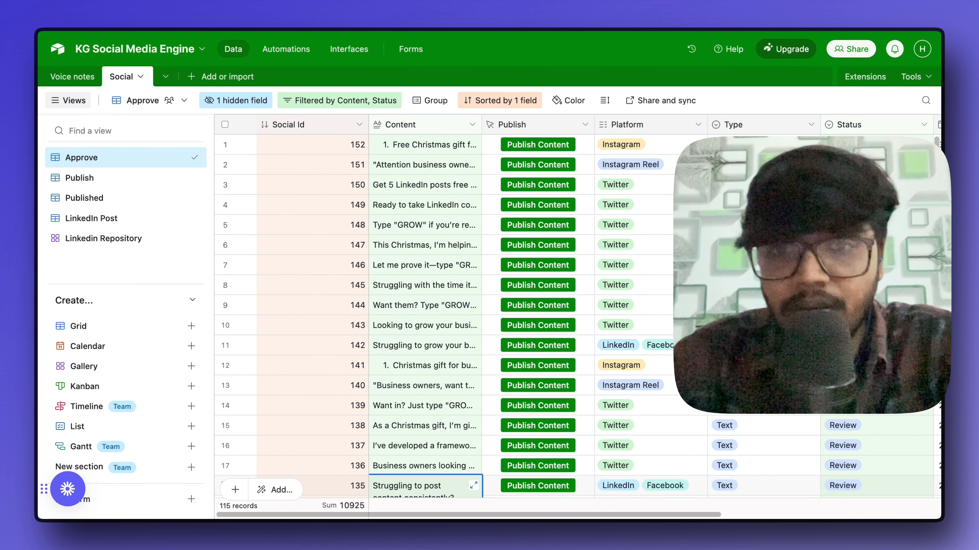
scroll(452, 270, "down", 2)
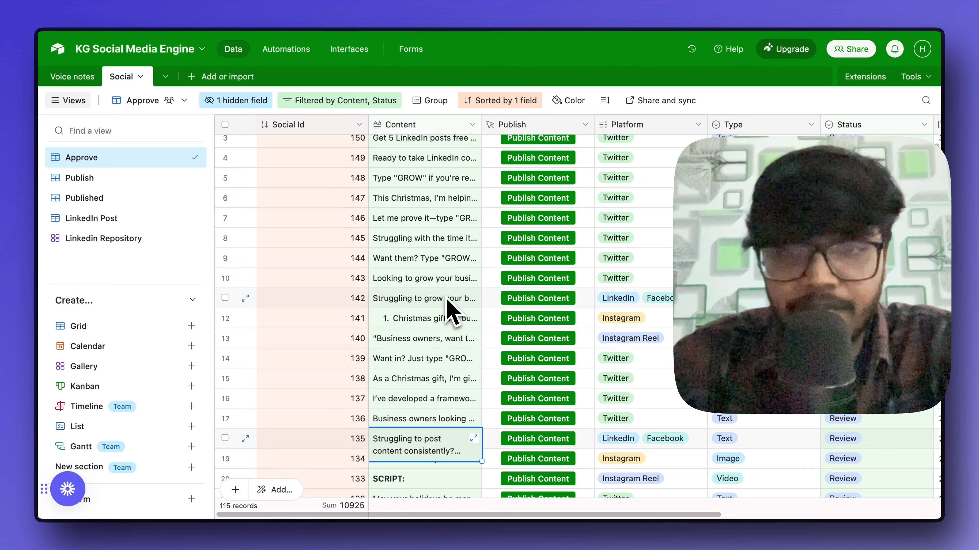
scroll(447, 305, "right", 5)
scroll(448, 305, "left", 5)
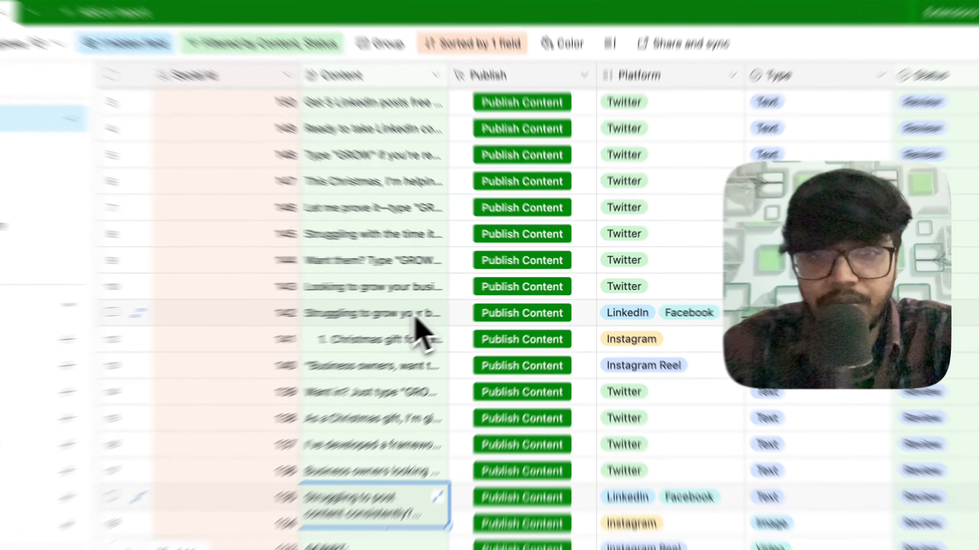
Expand the content of record 142, the LinkedIn and Facebook post, read it through to its end and close it
left_click(447, 304)
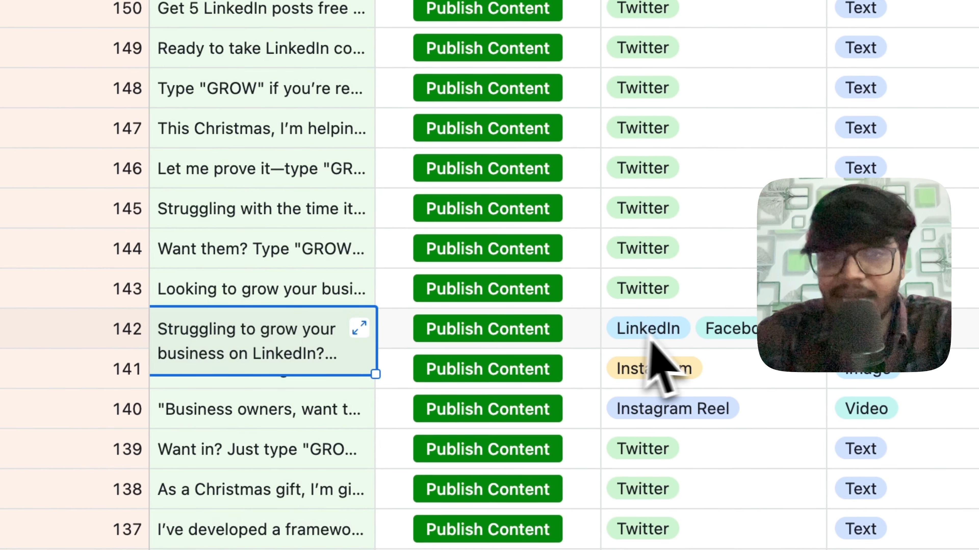
left_click(359, 329)
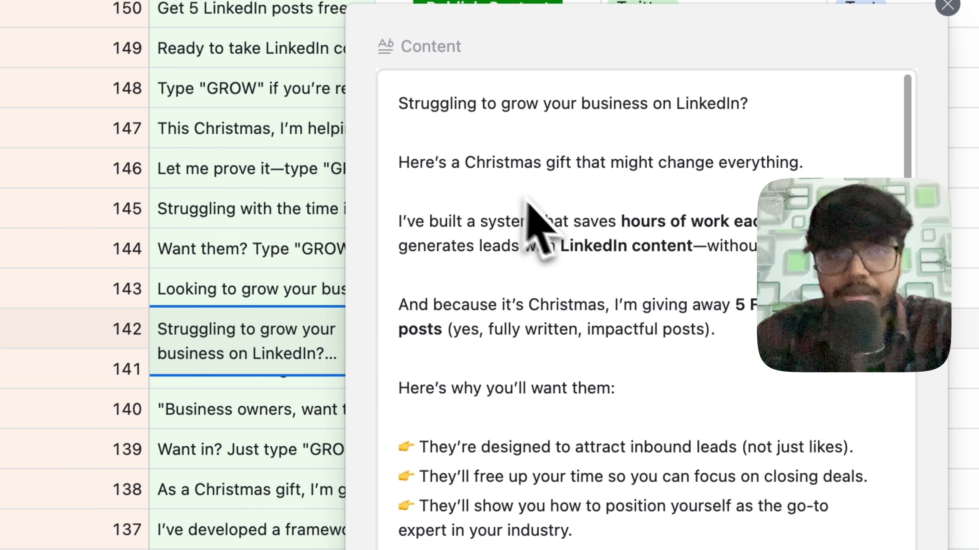
scroll(555, 301, "down", 5)
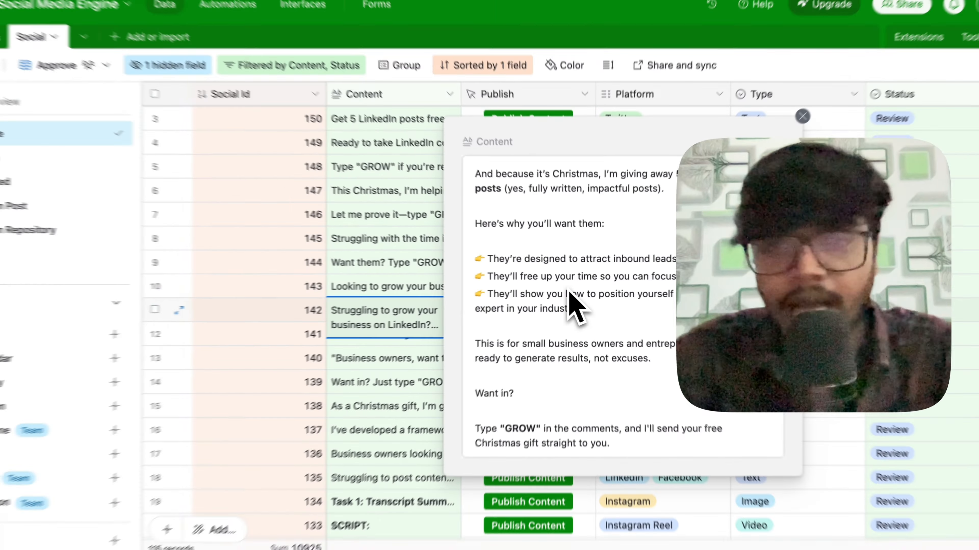
scroll(555, 301, "down", 3)
scroll(578, 301, "up", 5)
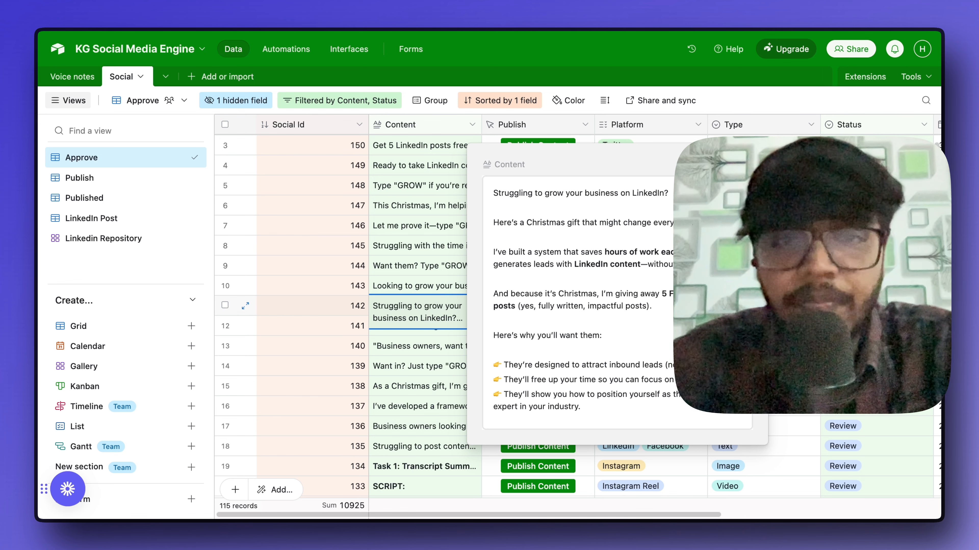
scroll(564, 254, "down", 4)
scroll(564, 255, "up", 4)
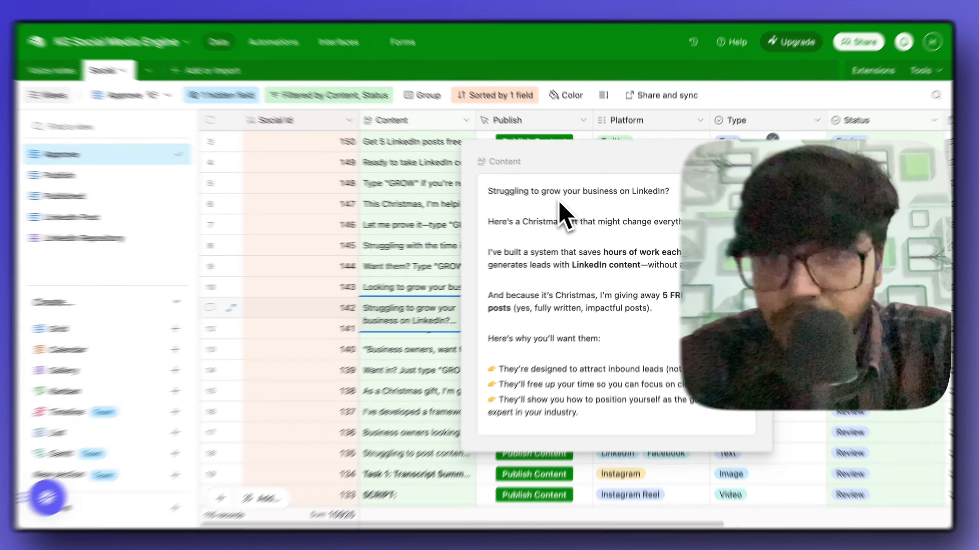
left_click(563, 193)
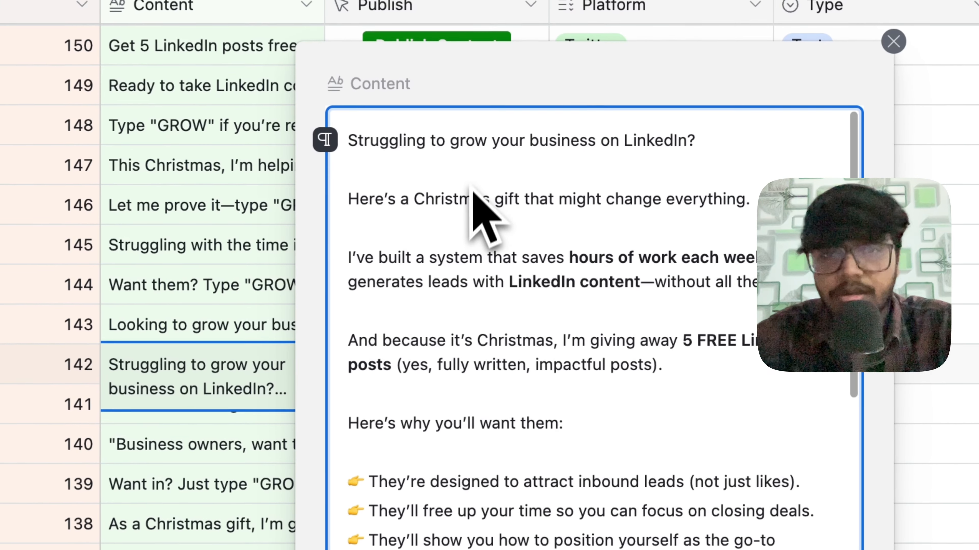
left_click_drag(346, 204, 642, 411)
scroll(638, 418, "down", 4)
scroll(470, 350, "down", 5)
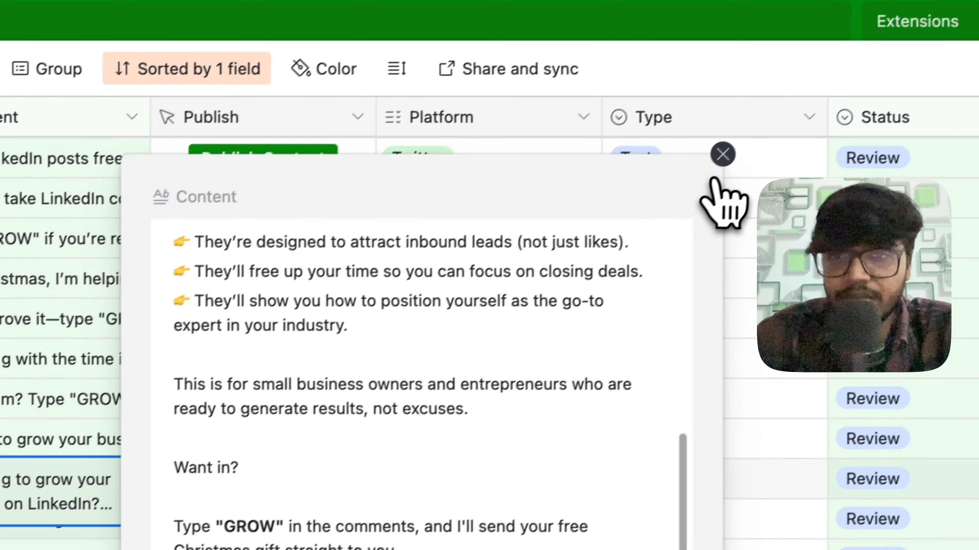
left_click(721, 156)
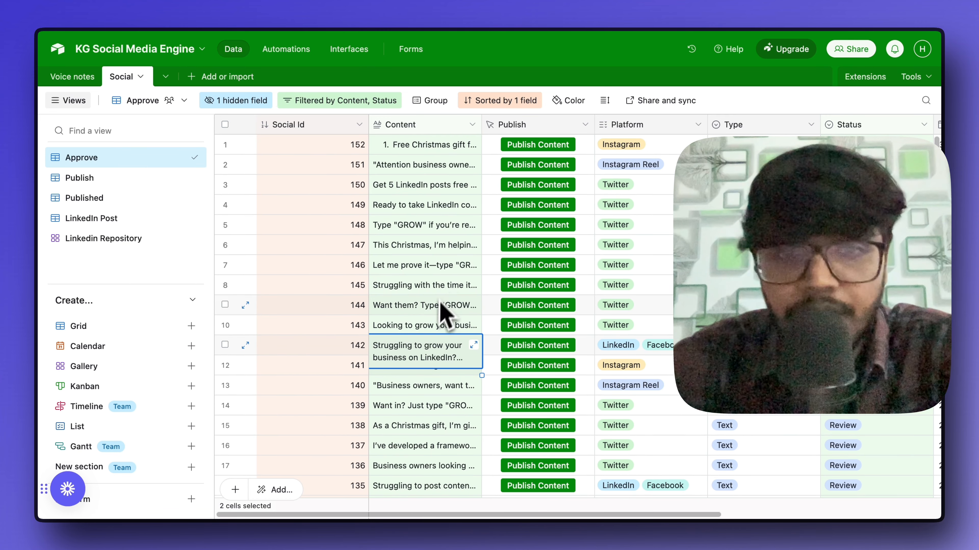
Read through the Twitter posts, expanding the content of records 143, 146 and 149
left_click(428, 324)
left_click(431, 325)
left_click(475, 325)
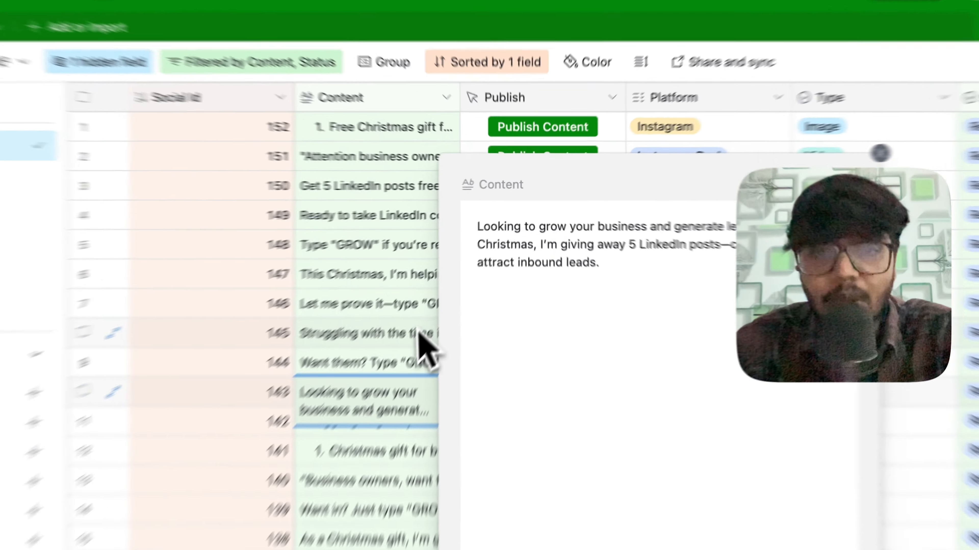
left_click(456, 287)
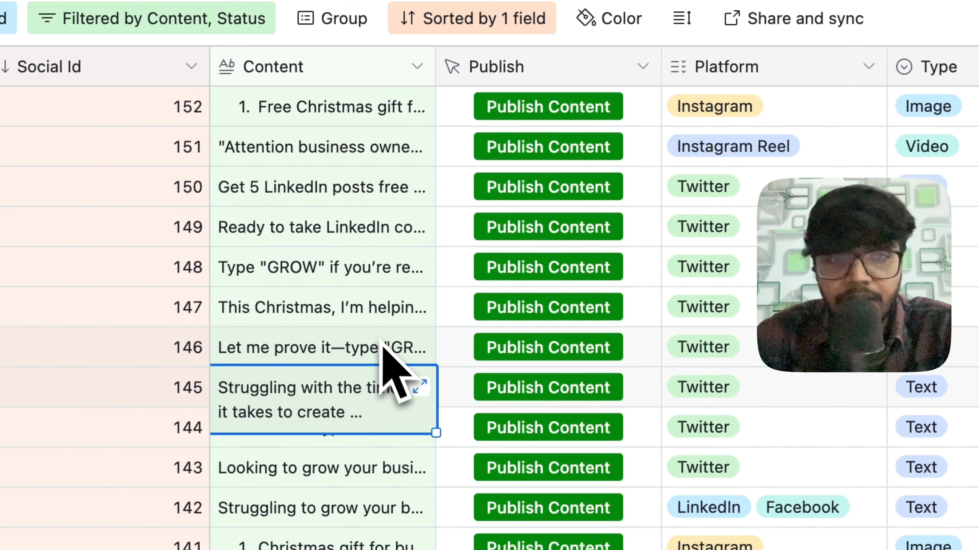
left_click(396, 354)
left_click(420, 350)
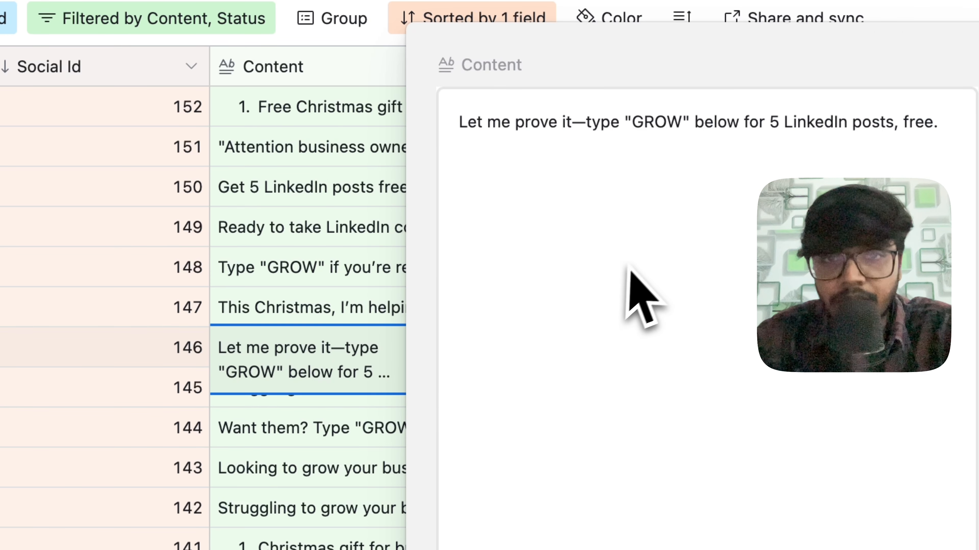
left_click(332, 317)
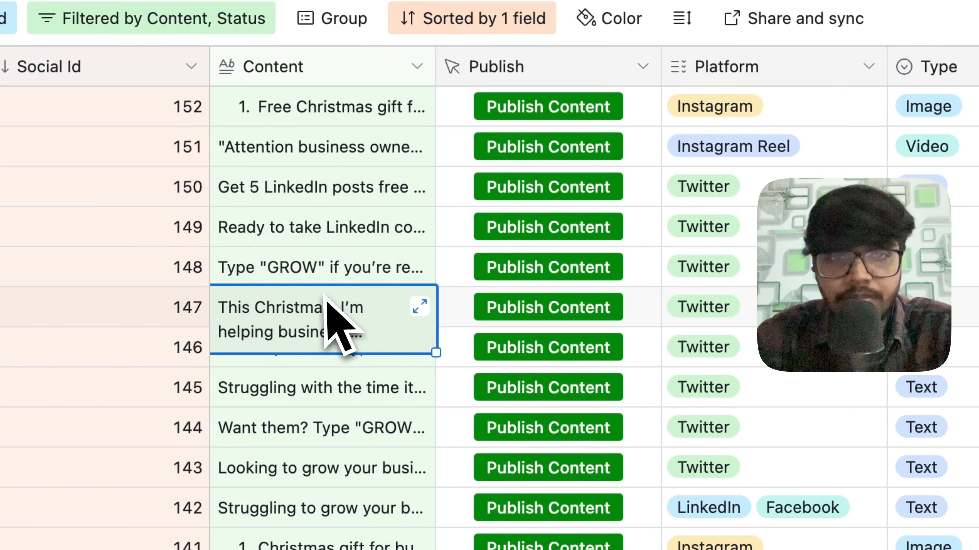
left_click(345, 237)
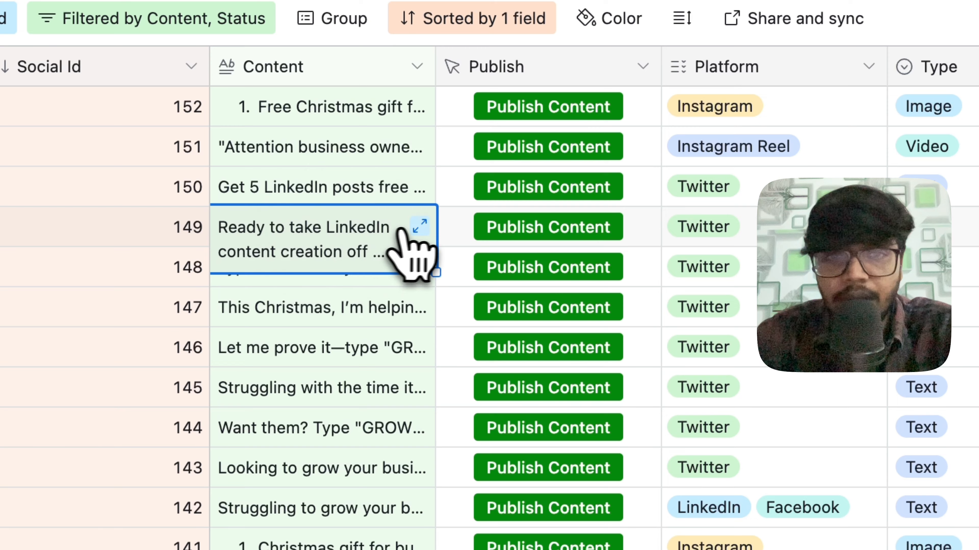
left_click(418, 228)
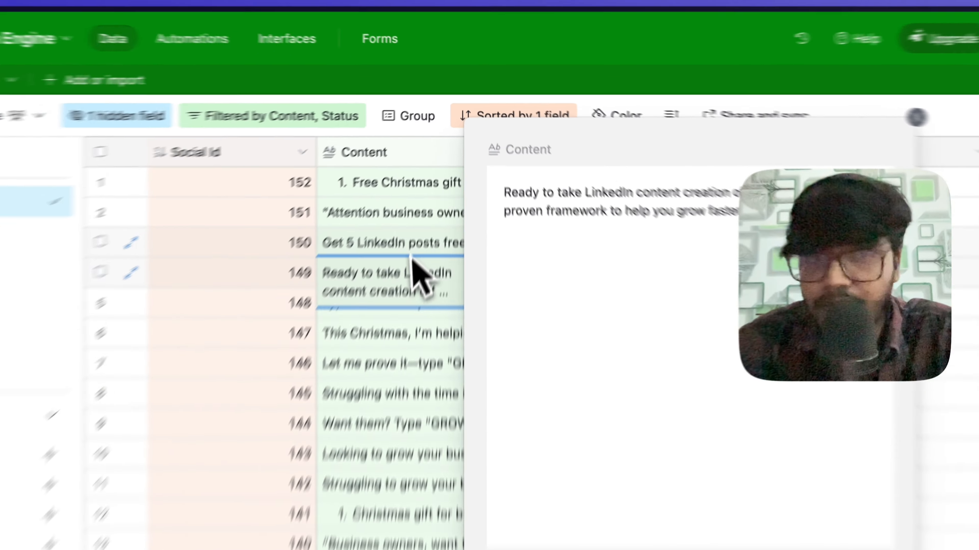
left_click(432, 185)
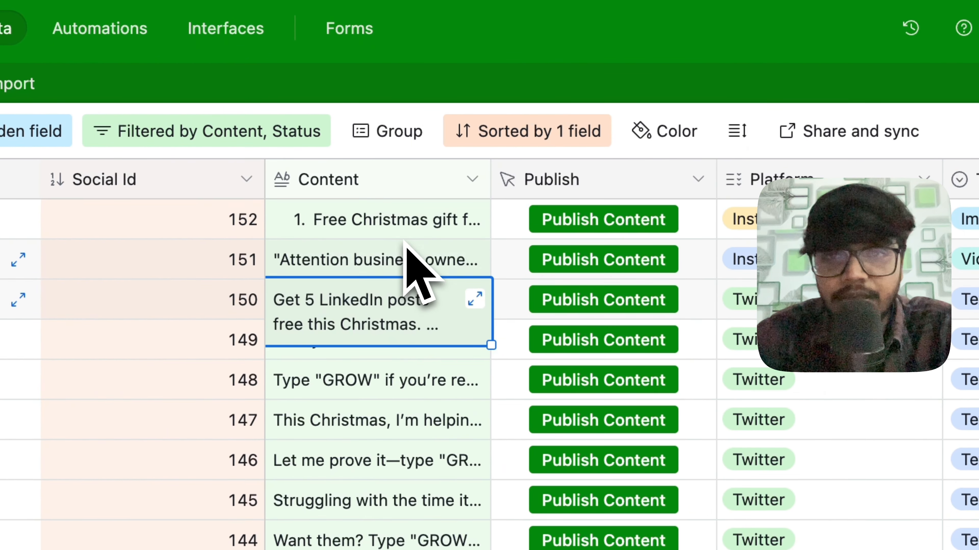
Expand the content of record 151, the Instagram Reel script, read it and close it
left_click(404, 259)
left_click(475, 259)
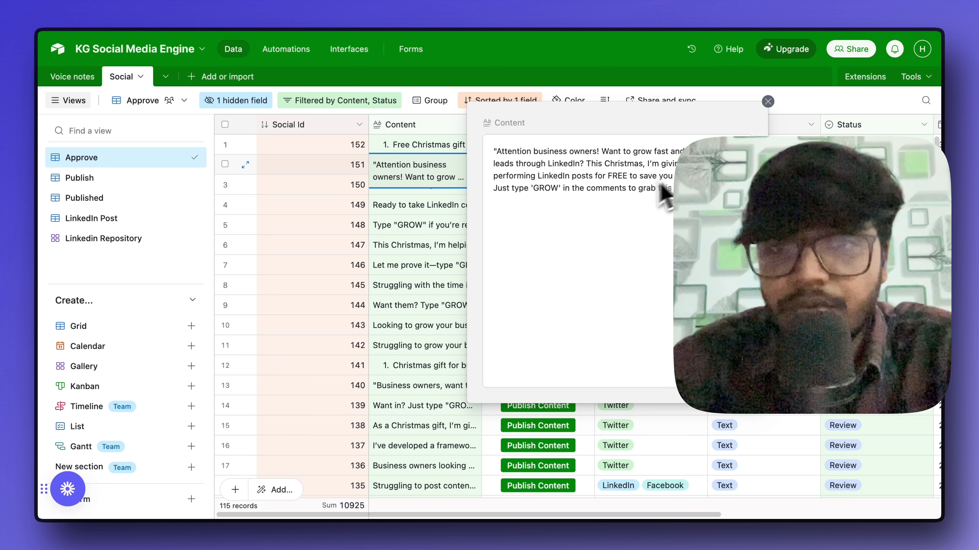
left_click(408, 210)
Expand the content of record 152, the Instagram image post, highlight all five of its points and close it
left_click(449, 152)
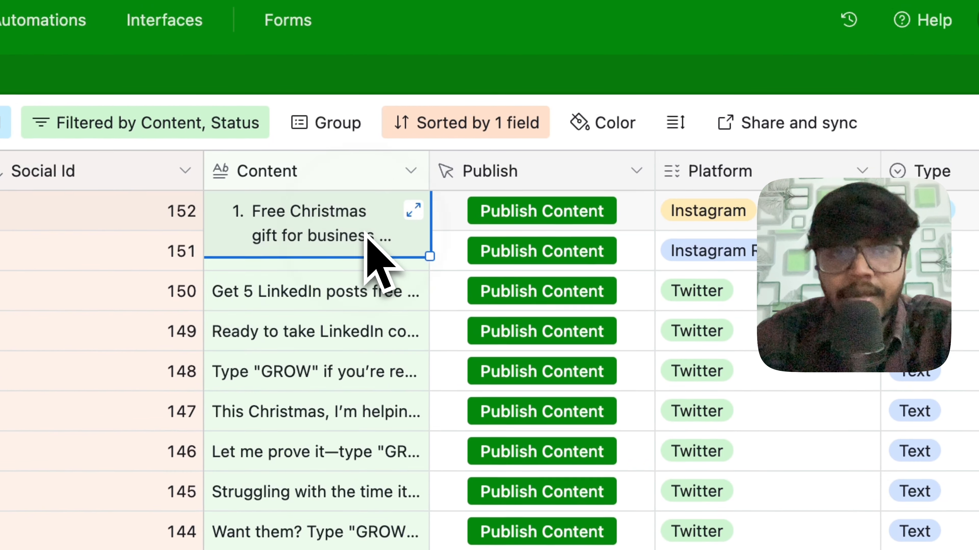
left_click(413, 211)
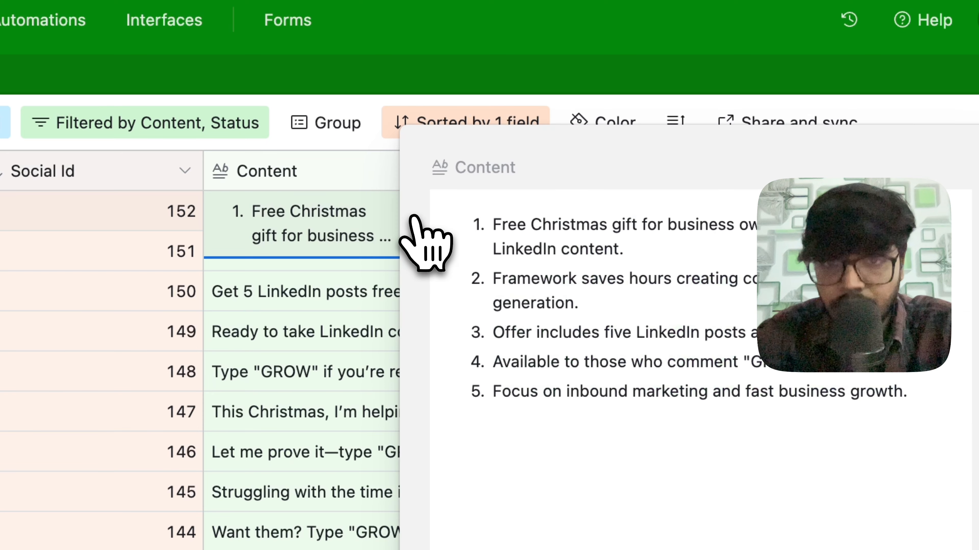
left_click(498, 228)
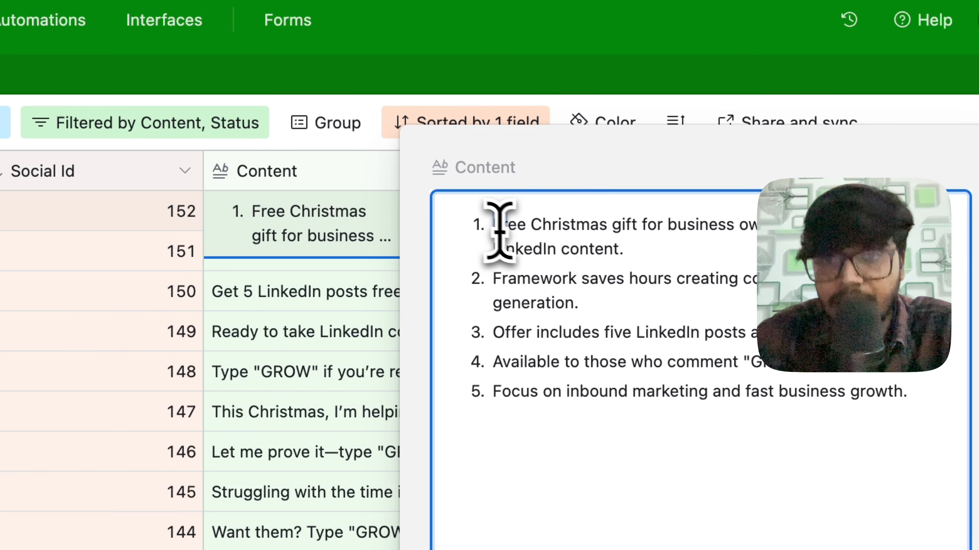
left_click_drag(498, 228, 906, 392)
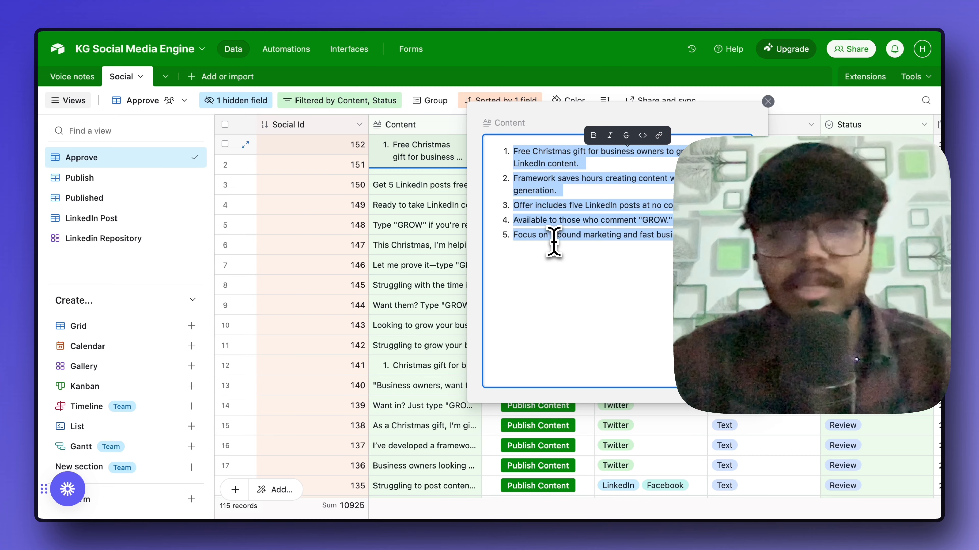
left_click(440, 190)
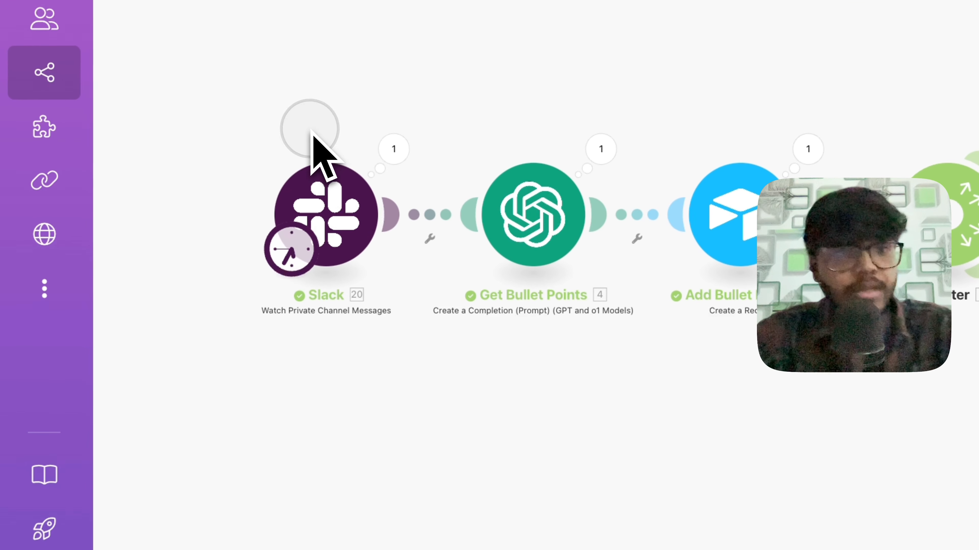
In Make, copy the Slack Watch Private Channel Messages module and paste it into a new scenario
right_click(332, 200)
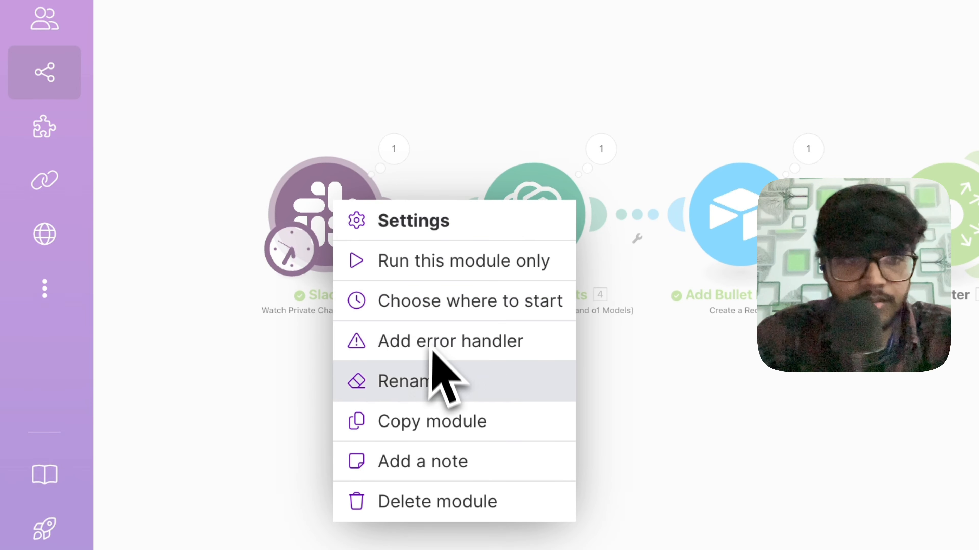
left_click(430, 431)
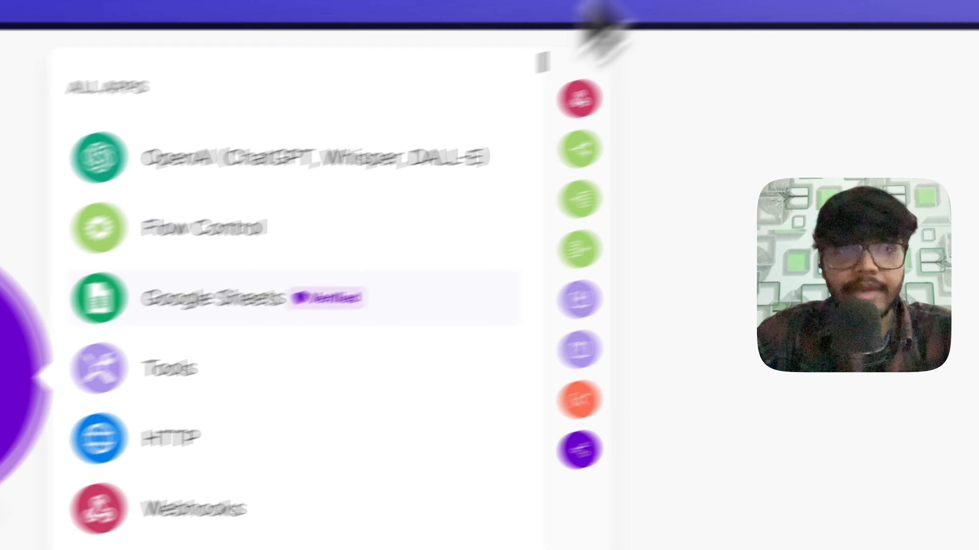
left_click(251, 477)
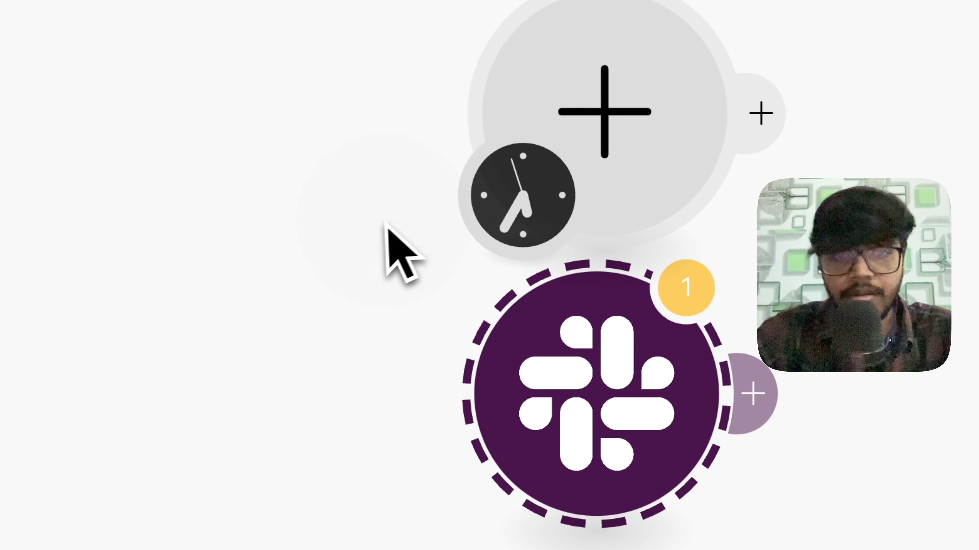
Move the schedule trigger onto the pasted Slack module and delete the empty placeholder module from the new scenario
left_click_drag(562, 210, 509, 458)
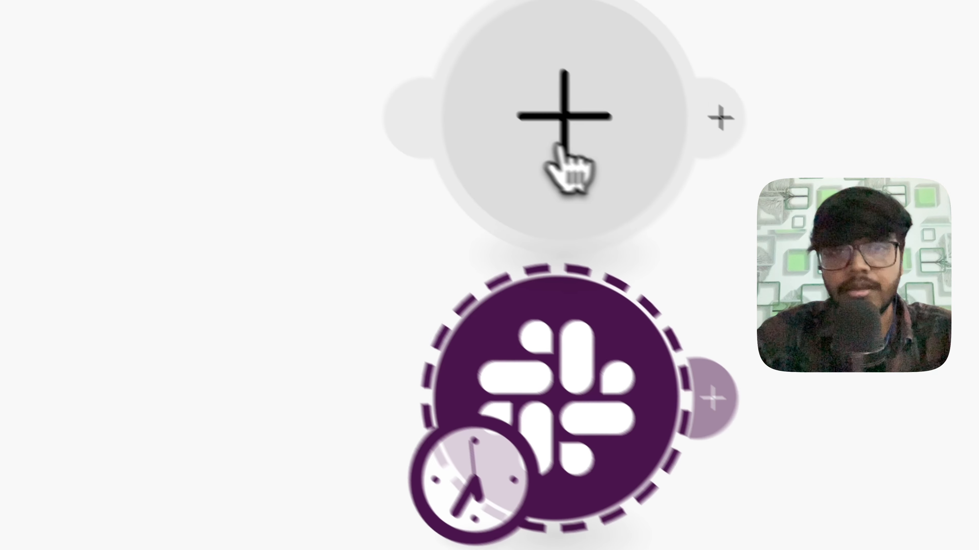
right_click(602, 124)
left_click(698, 239)
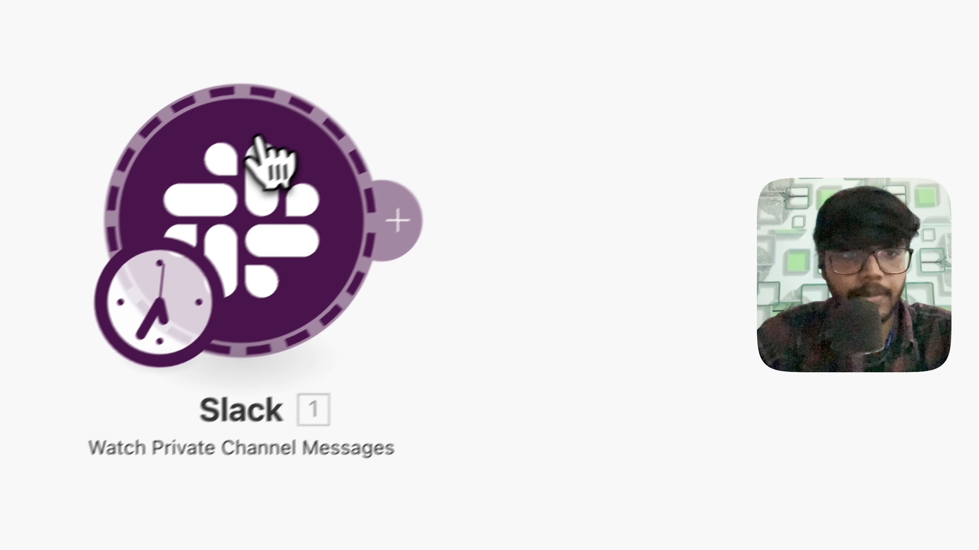
left_click(666, 420)
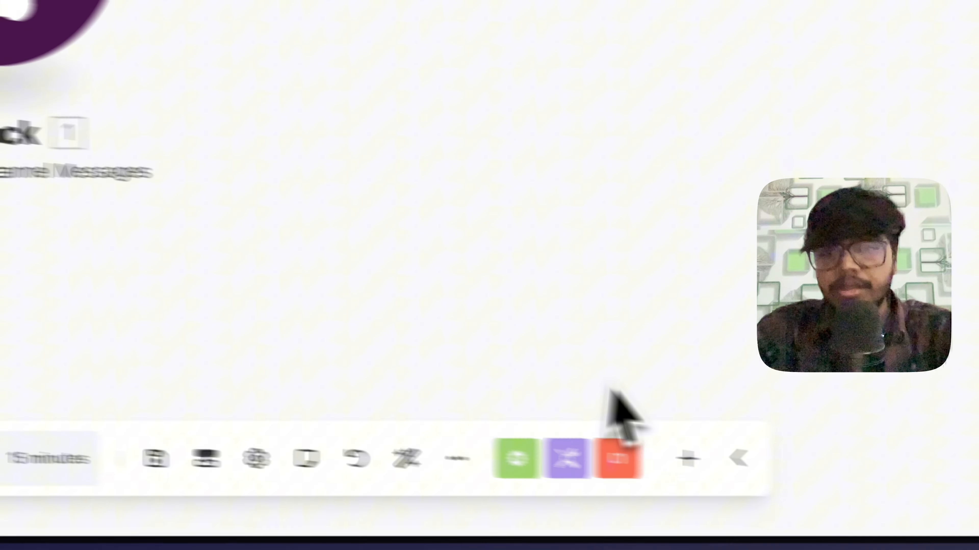
Search the apps available for adding a module for "slack", look at its modules and close the list without adding one
left_click(688, 458)
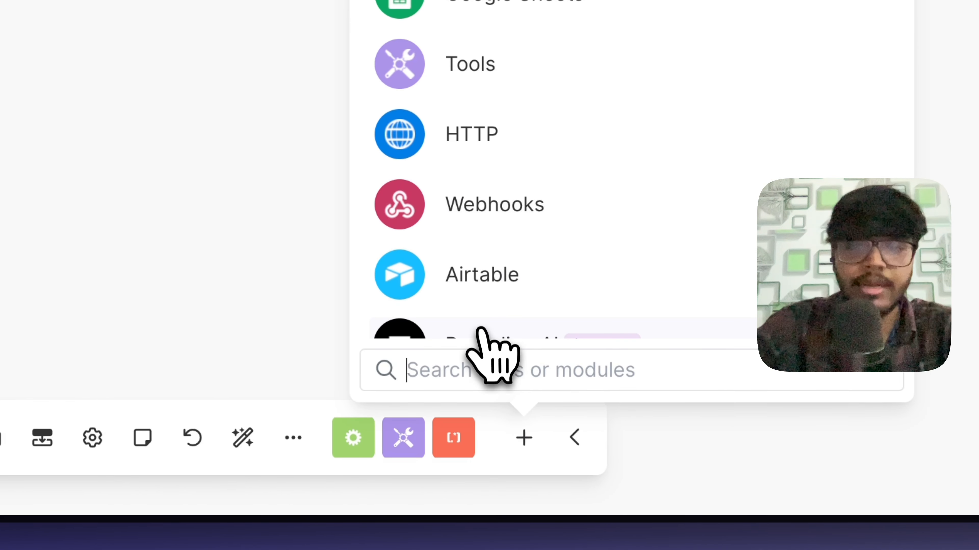
type("slack")
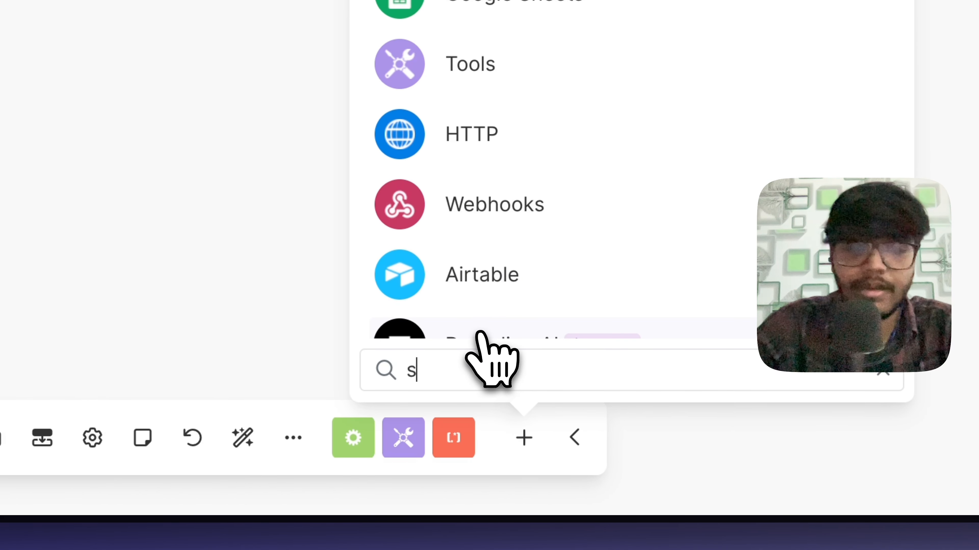
left_click(487, 95)
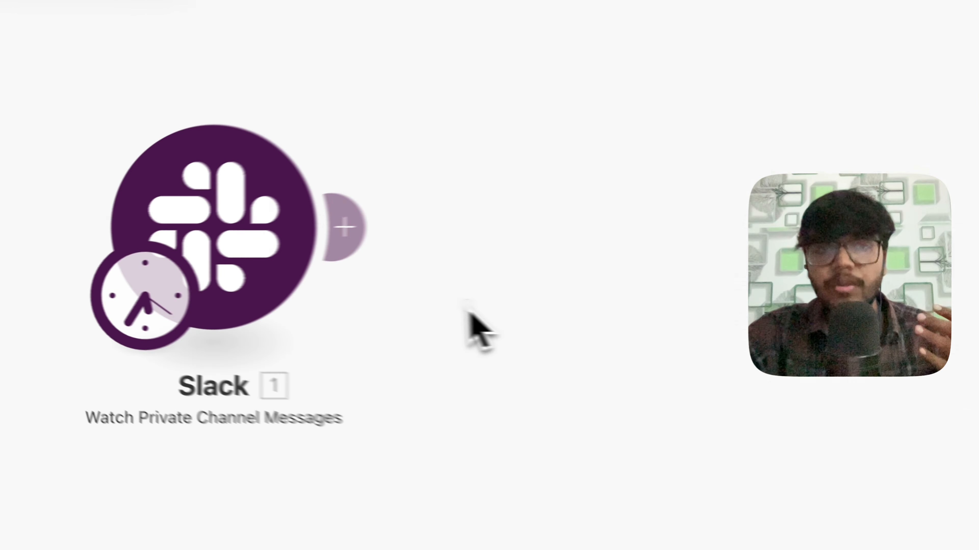
left_click(427, 268)
Open the Slack module's settings and keep its input method as Select from a list
left_click(312, 201)
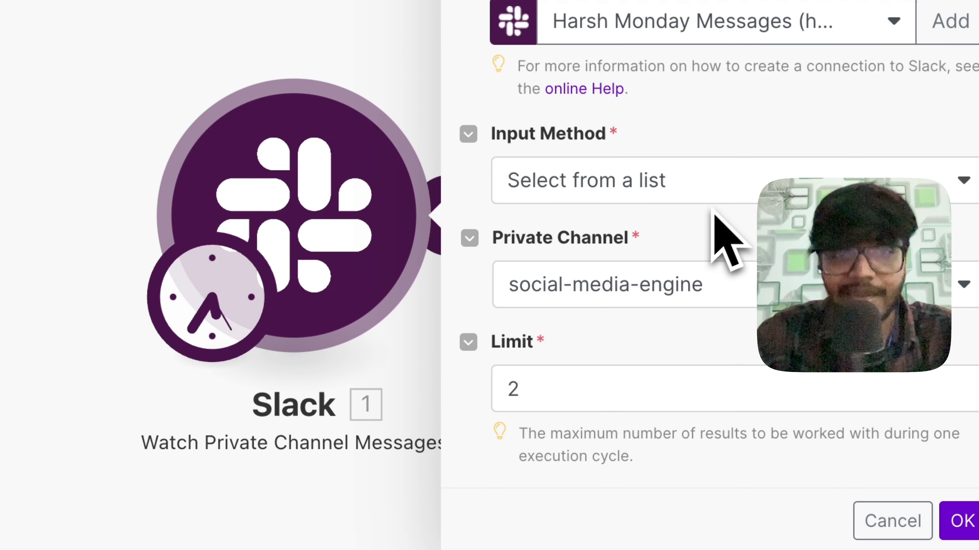
left_click(687, 195)
left_click(685, 131)
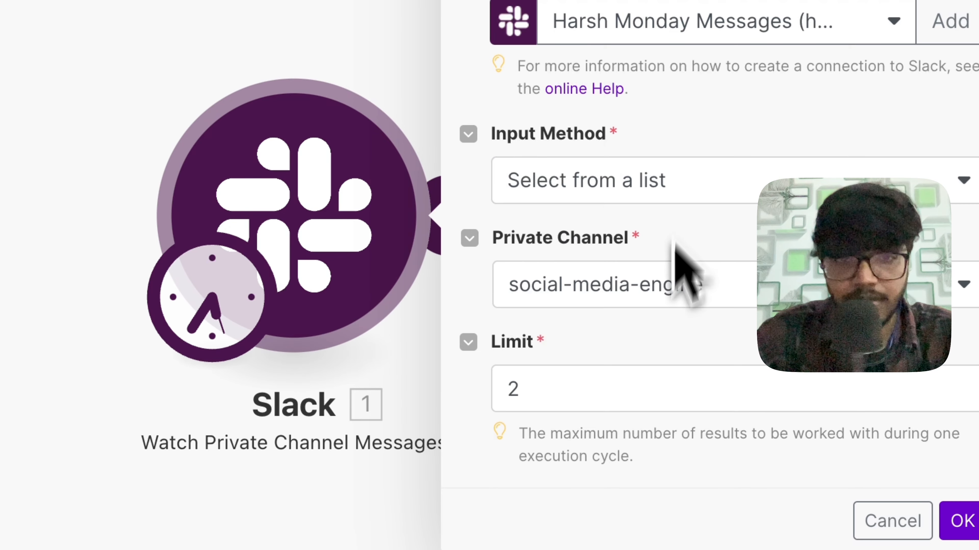
Look through the available private channels and keep social-media-engine as the Slack module's channel
left_click(674, 285)
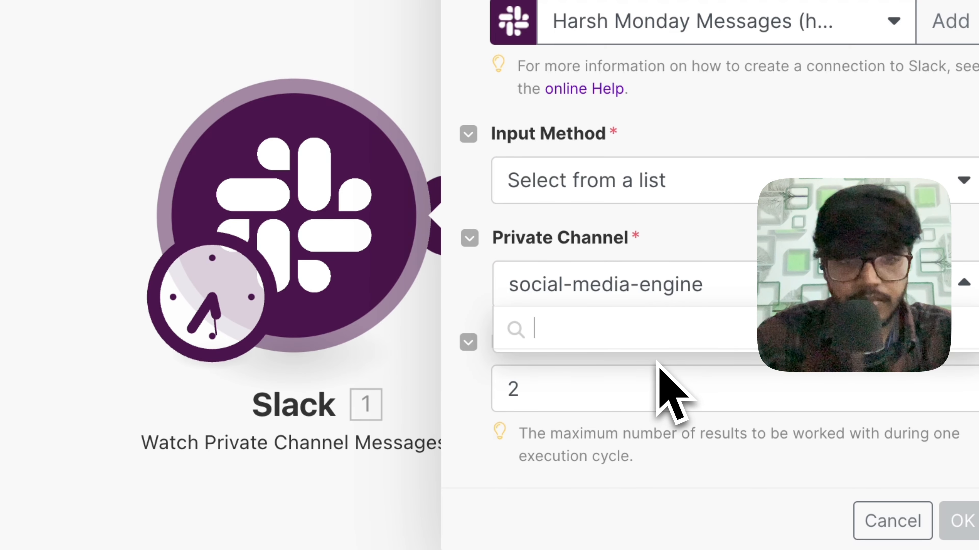
scroll(657, 428, "down", 3)
scroll(659, 432, "up", 3)
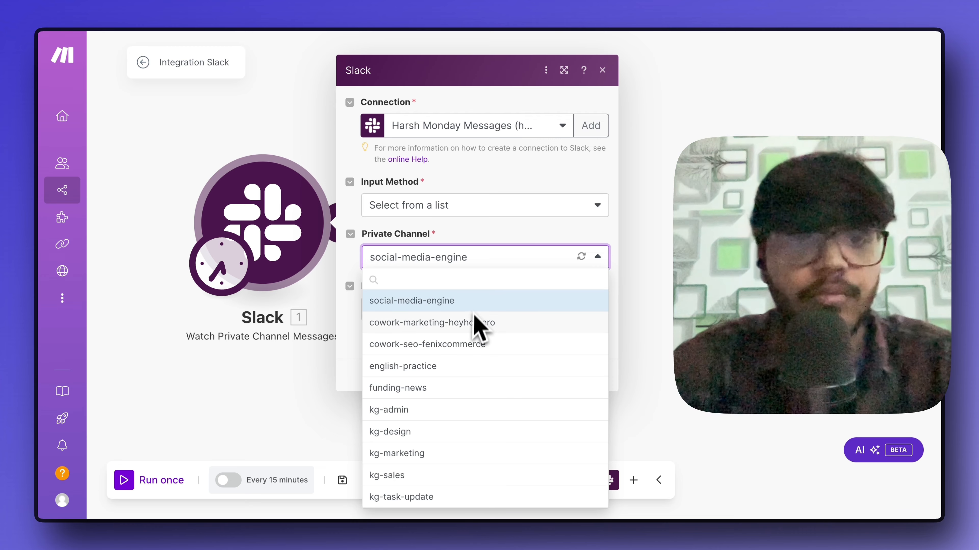
scroll(462, 338, "down", 1)
scroll(464, 347, "down", 2)
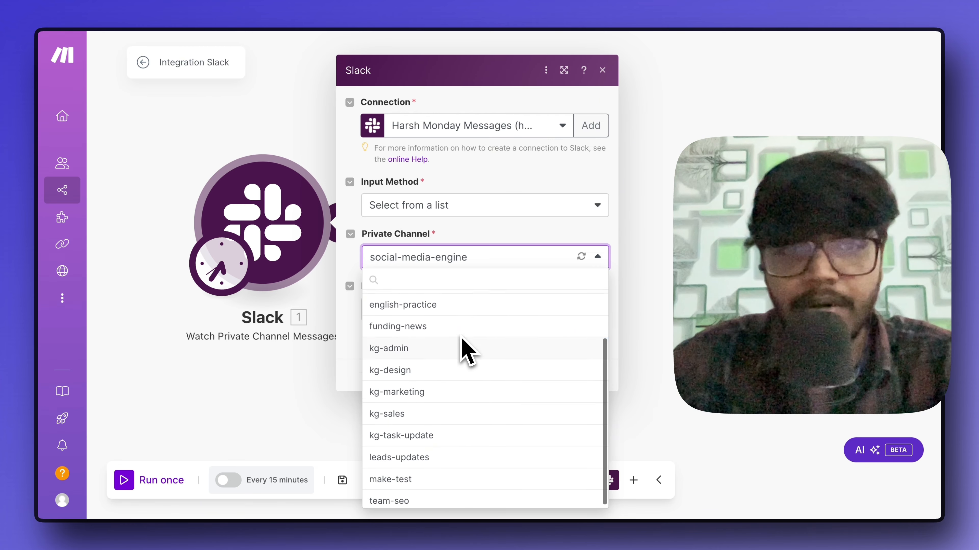
scroll(464, 343, "up", 3)
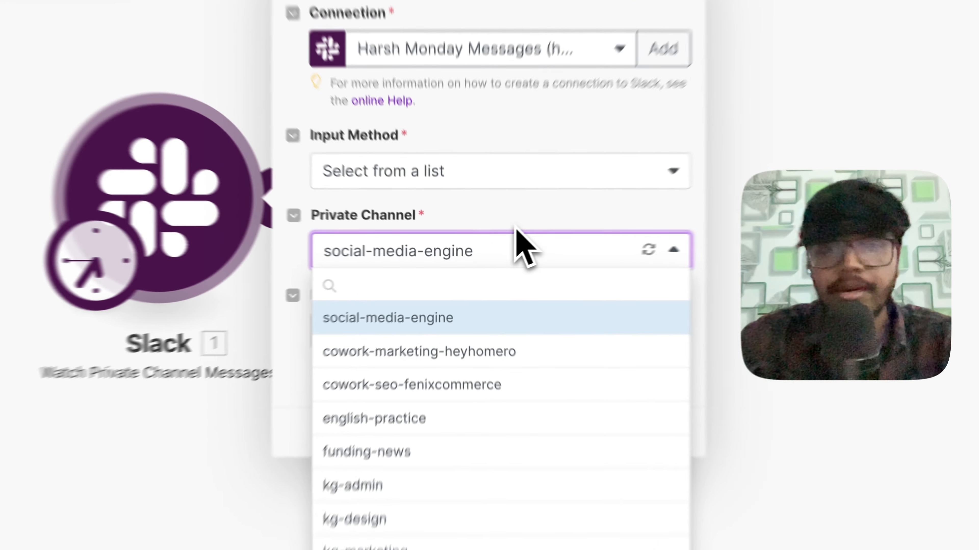
left_click(493, 251)
Set the Slack module's limit to 2 and confirm its settings
left_click(448, 315)
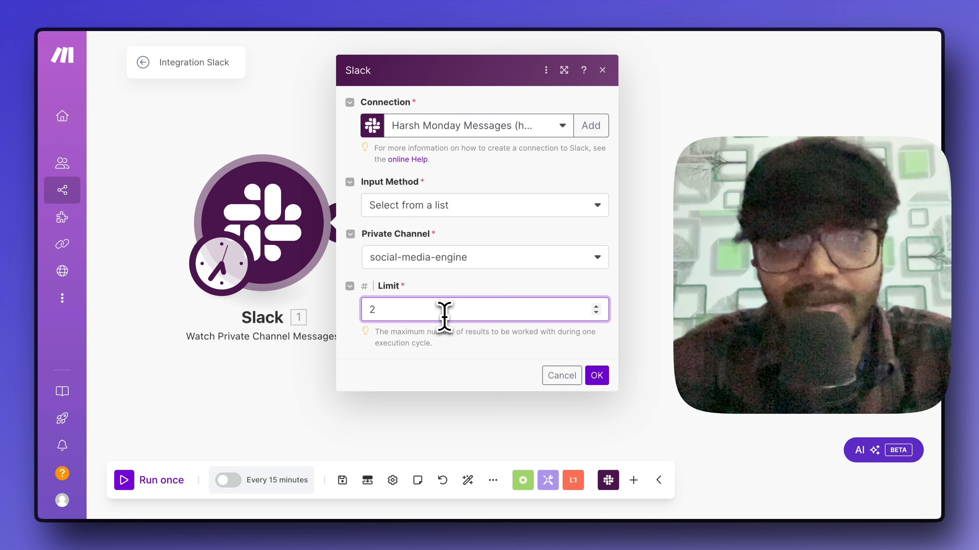
key("BackSpace")
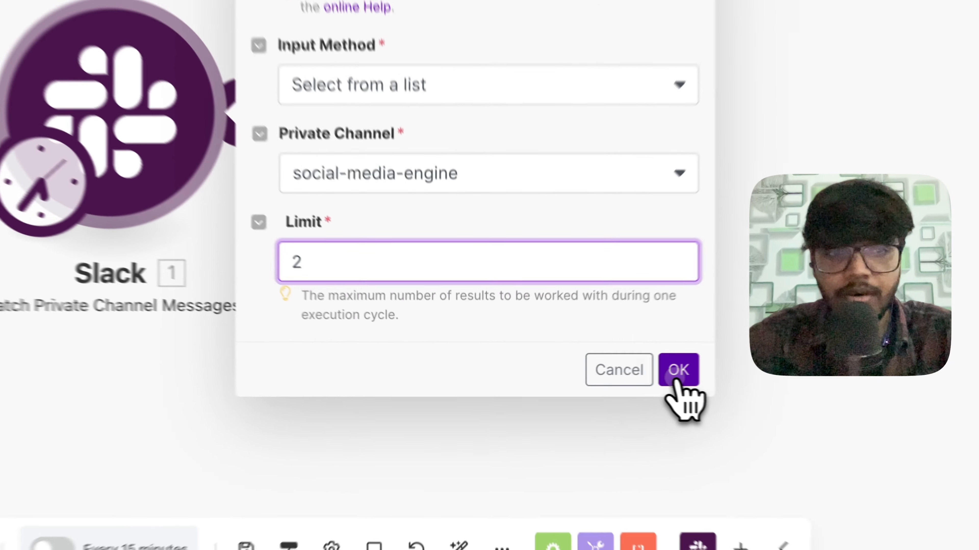
left_click(596, 375)
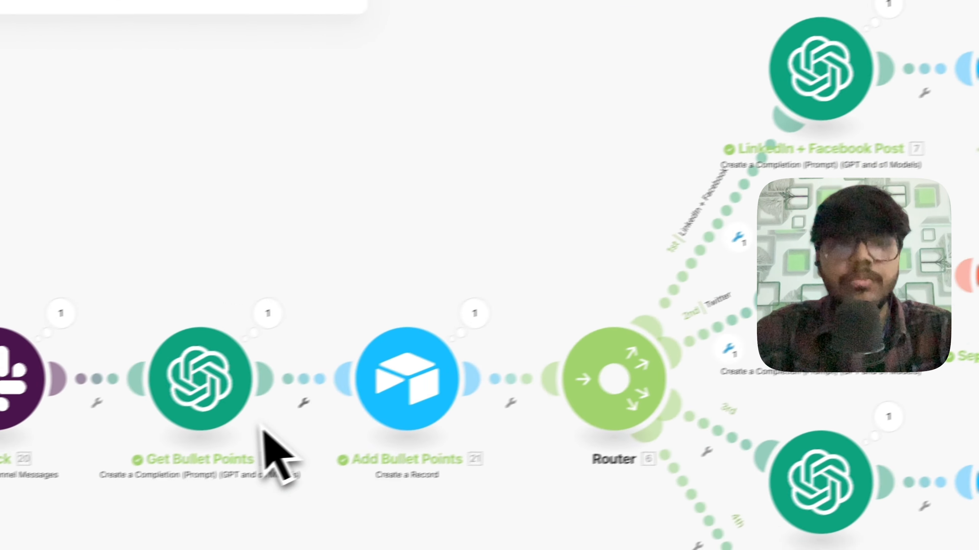
right_click(223, 404)
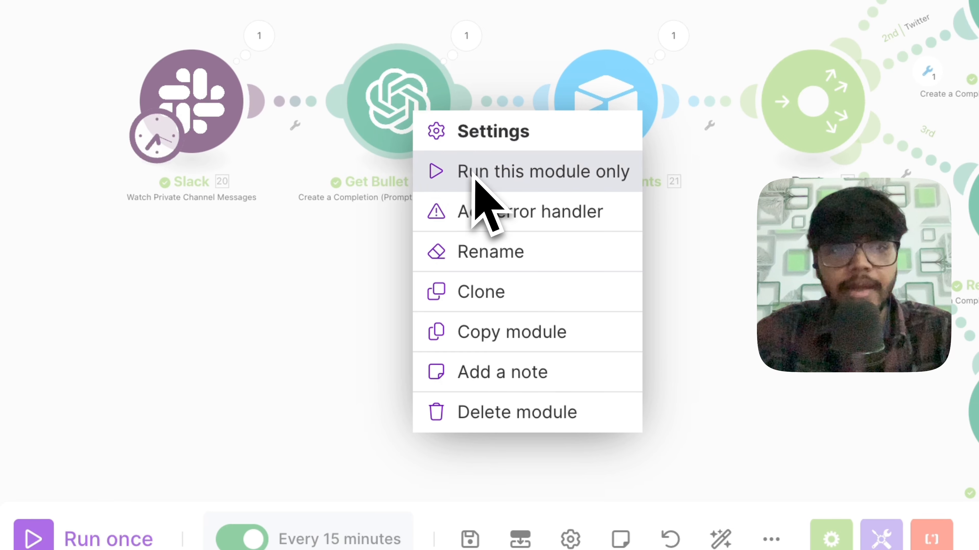
left_click(487, 296)
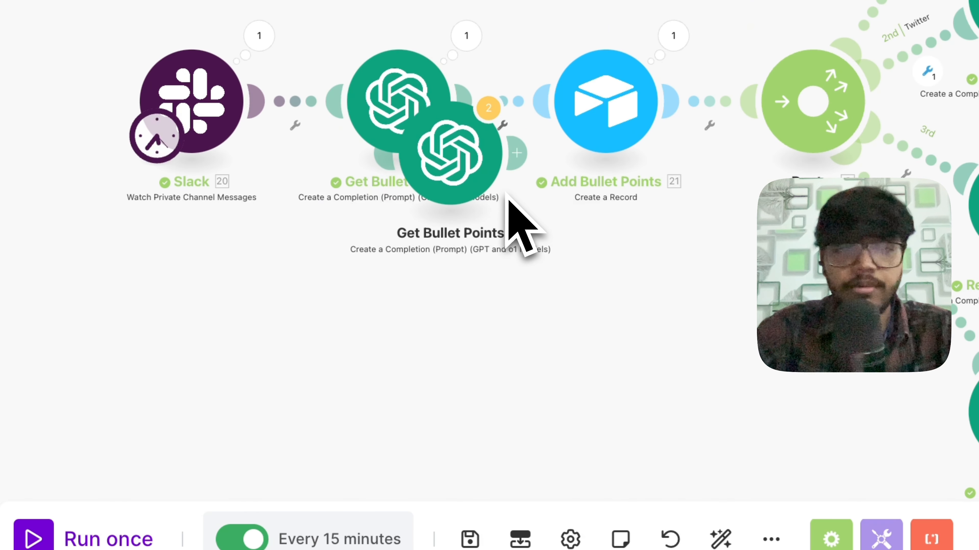
right_click(450, 151)
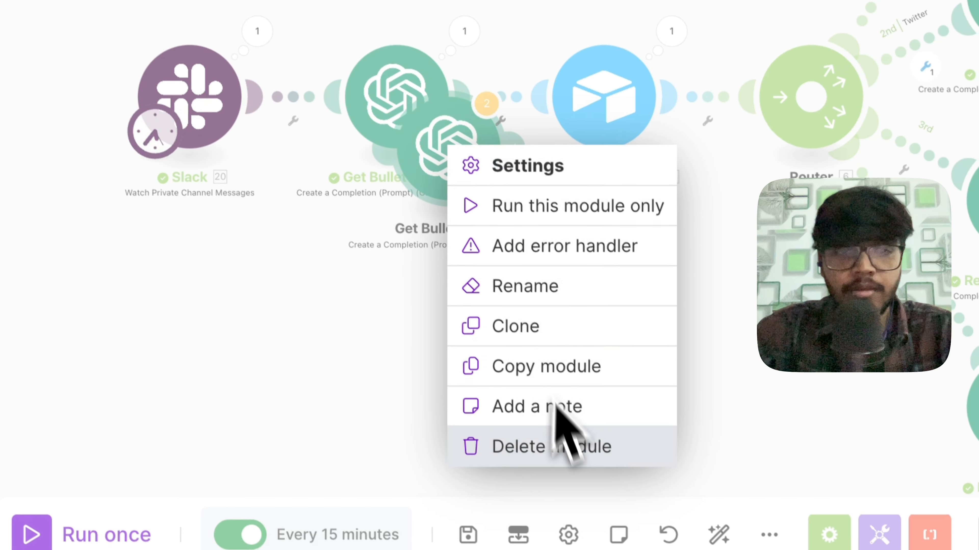
left_click(555, 445)
Copy the Get Bullet Points module from the original scenario, paste it into the new one and connect it after the Slack module
right_click(397, 96)
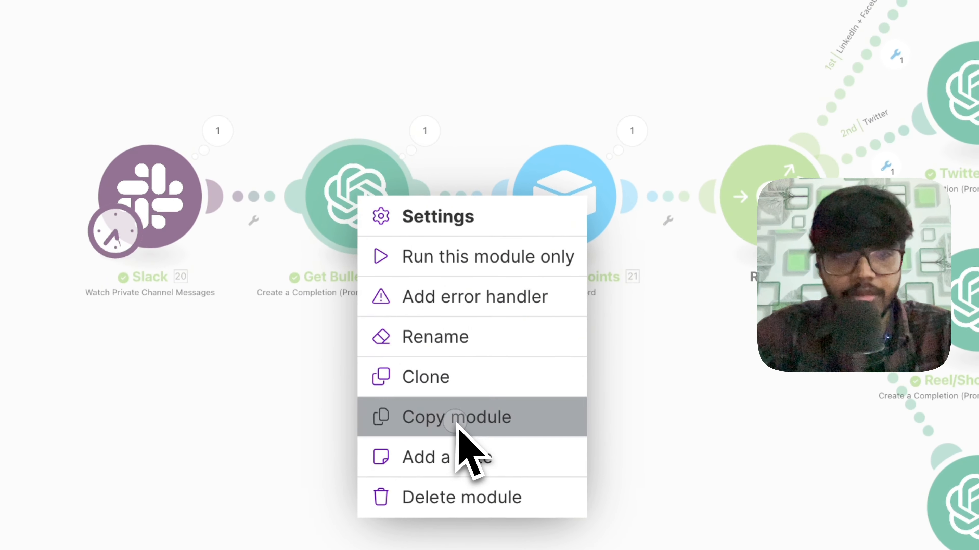
left_click(456, 419)
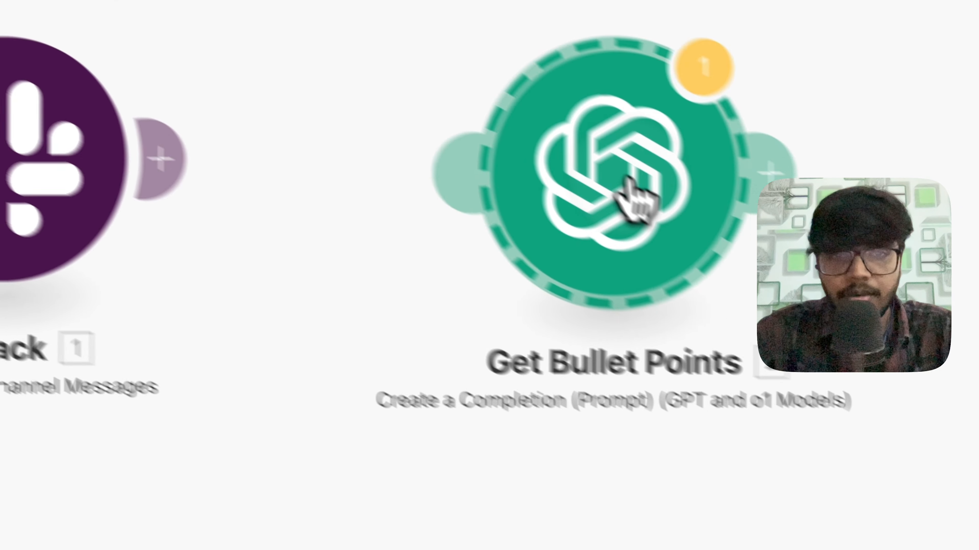
left_click_drag(846, 324, 738, 316)
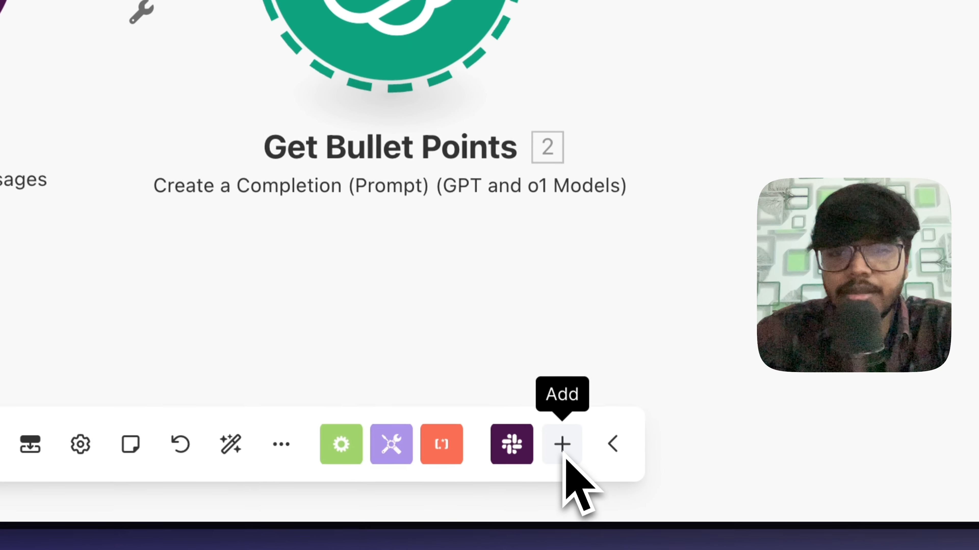
left_click(479, 217)
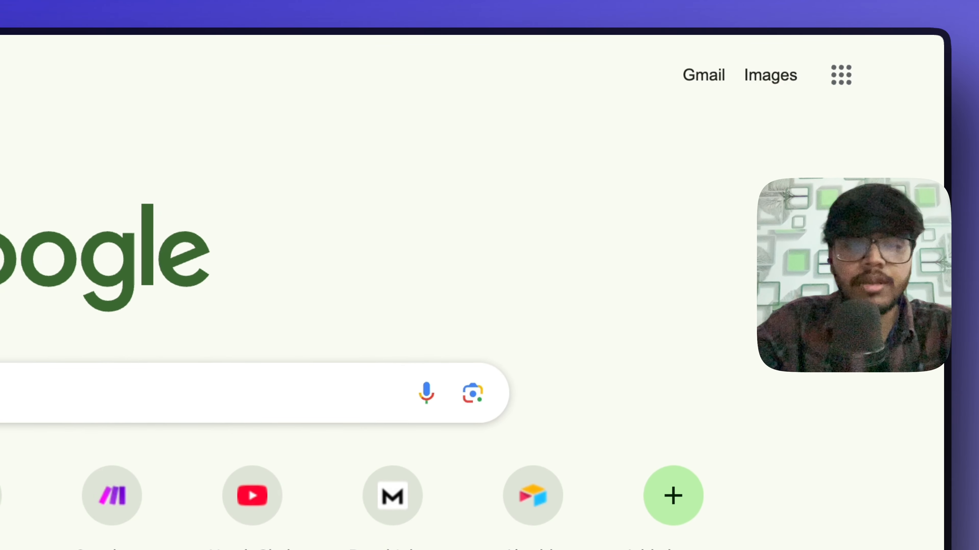
Search for "openai" in a new browser tab and open the suggested OpenAI Platform site, platform.openai.com
type("chopenai")
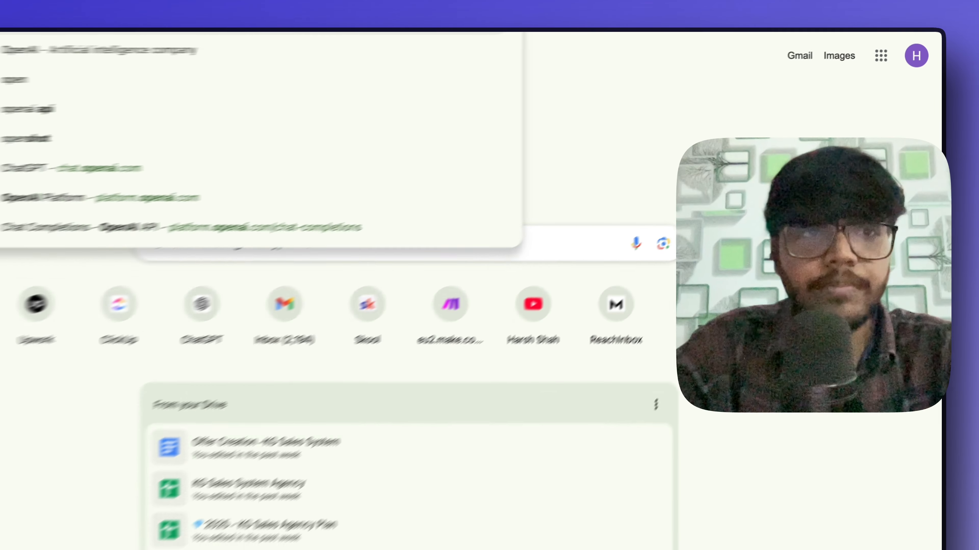
key("Down")
key("Down")
key("Down")
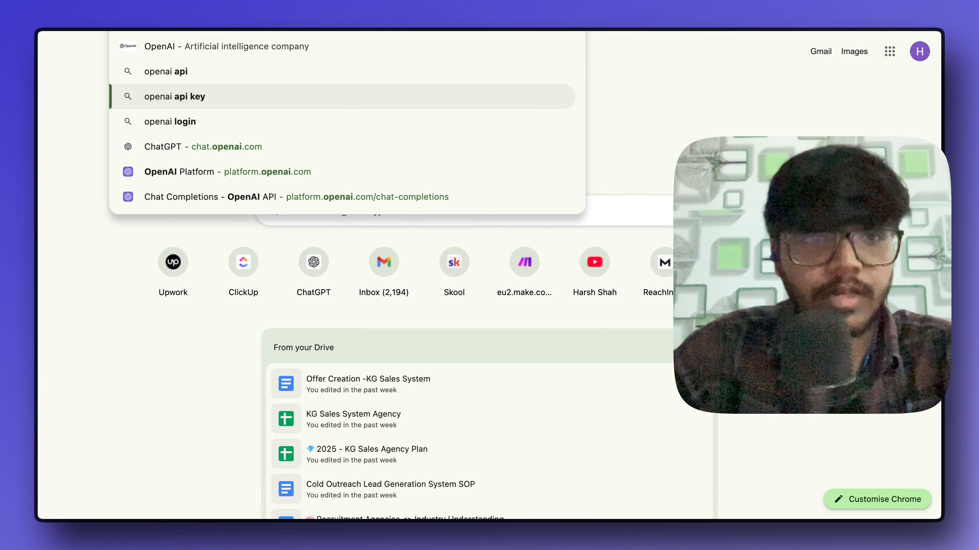
key("Down")
key("Down")
key("Down")
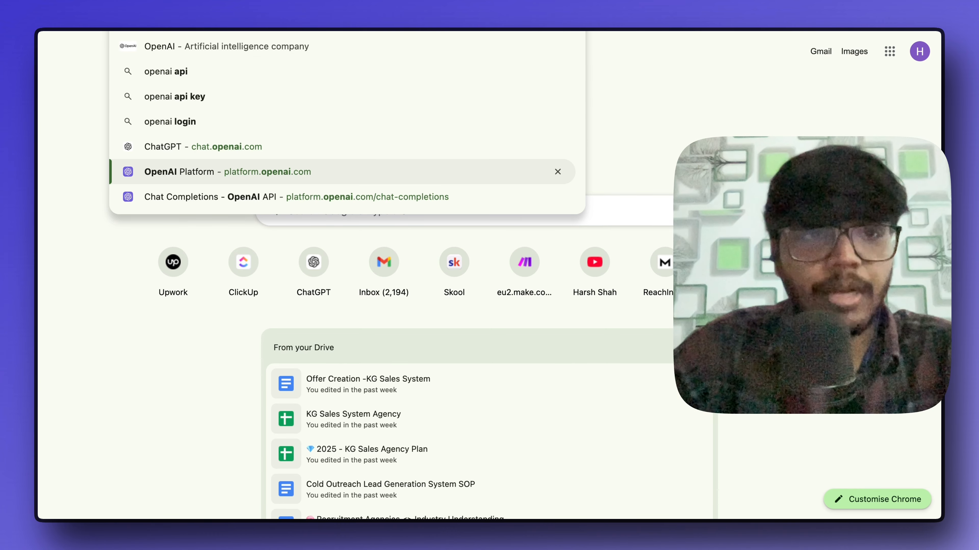
key("Return")
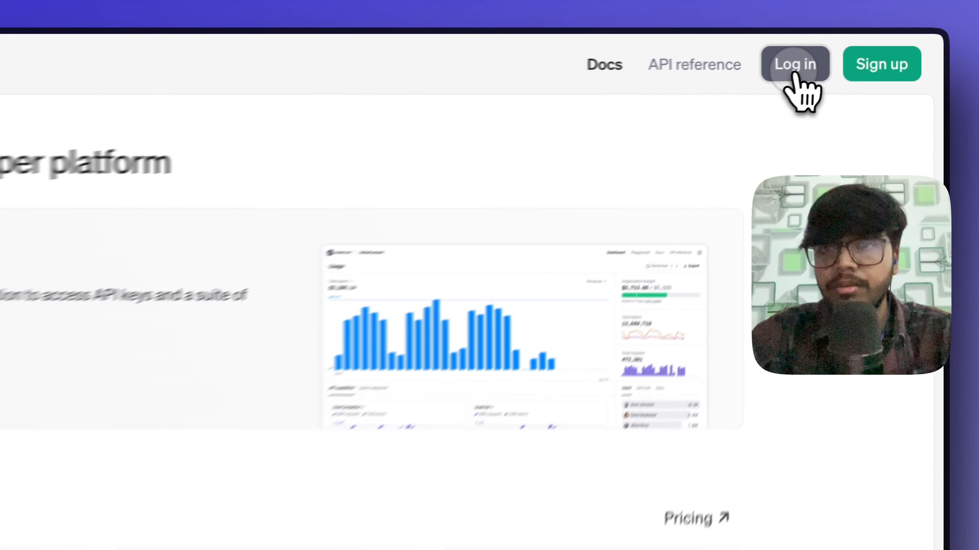
Log in to the OpenAI Platform with the saved e-mail and password, submit the e-mailed verification code and open the settings
left_click(858, 49)
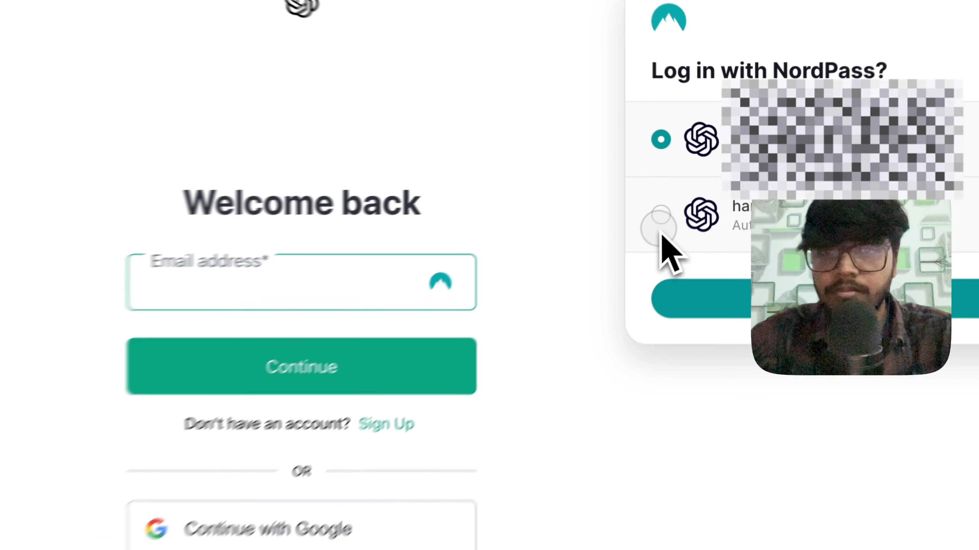
left_click(662, 213)
left_click(716, 305)
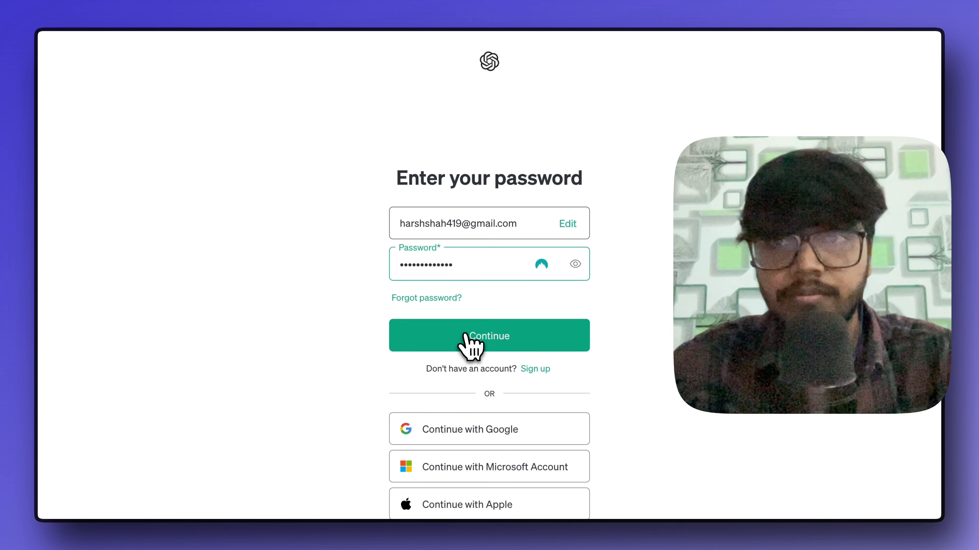
left_click(491, 323)
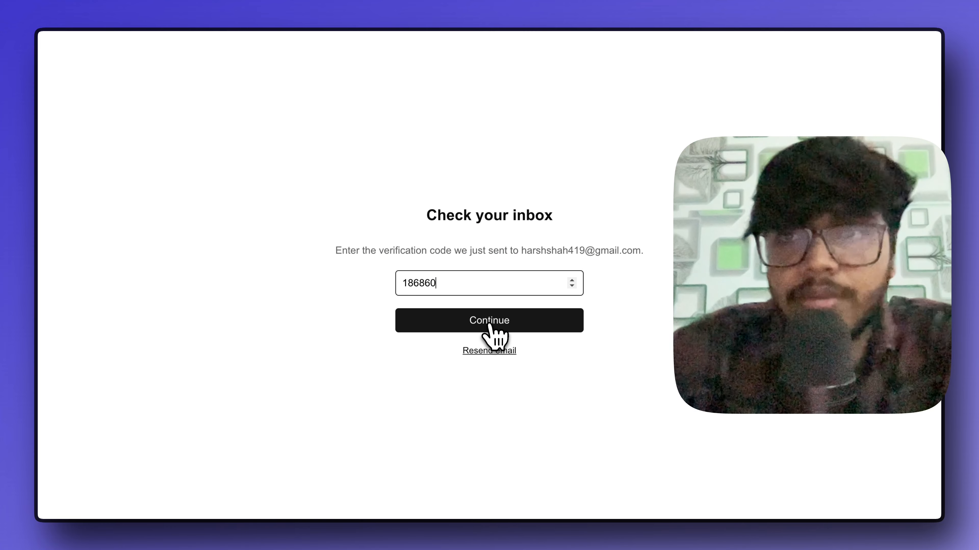
left_click(492, 323)
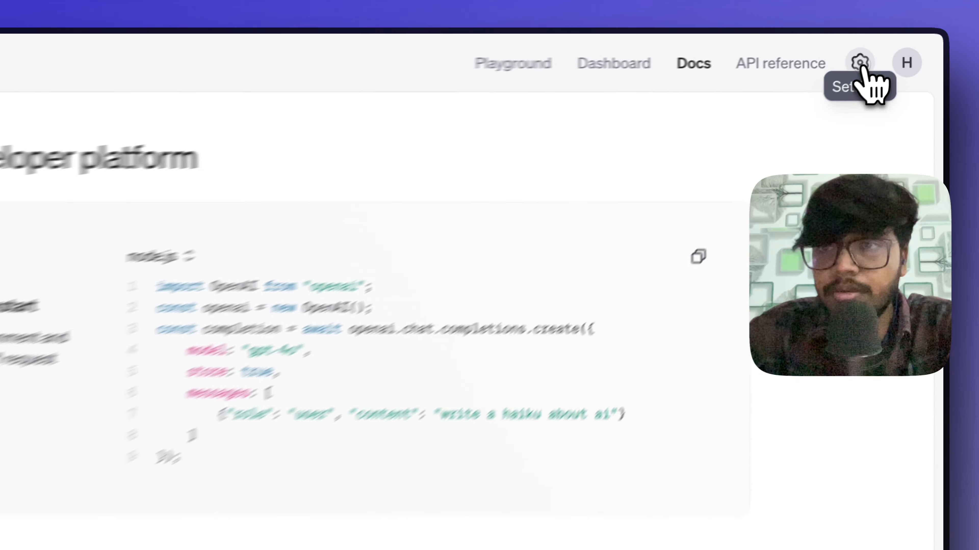
left_click(892, 48)
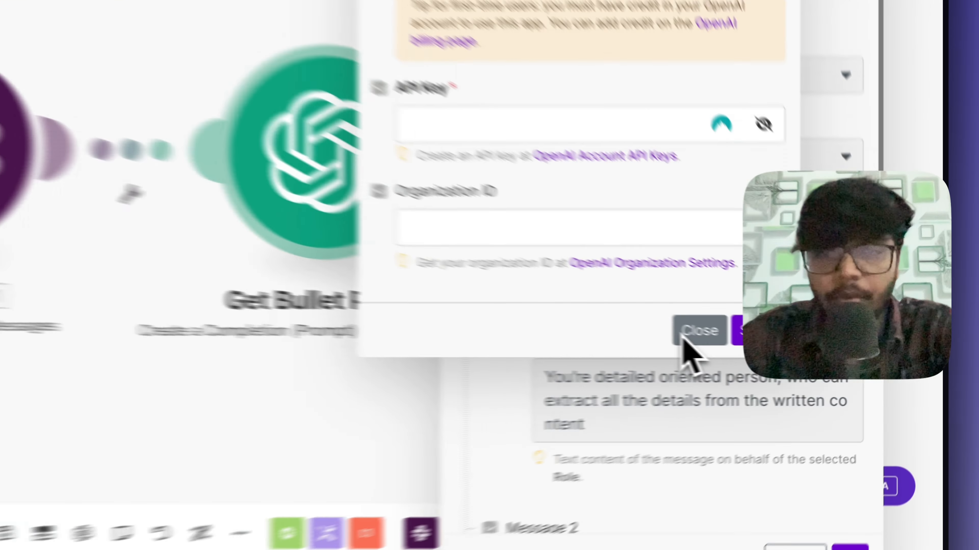
In Make, close the new OpenAI connection form and review the Get Bullet Points module's method, model and message settings
left_click(800, 348)
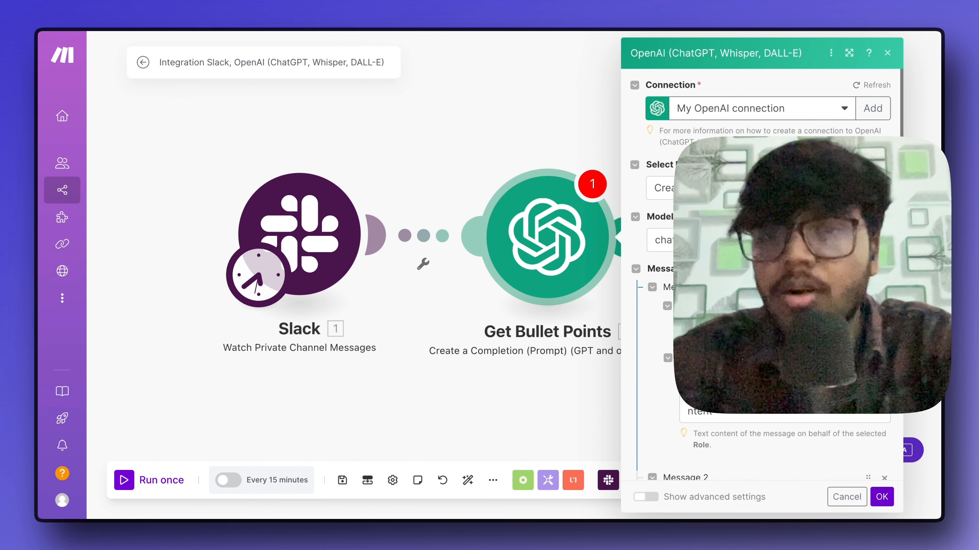
scroll(761, 269, "down", 3)
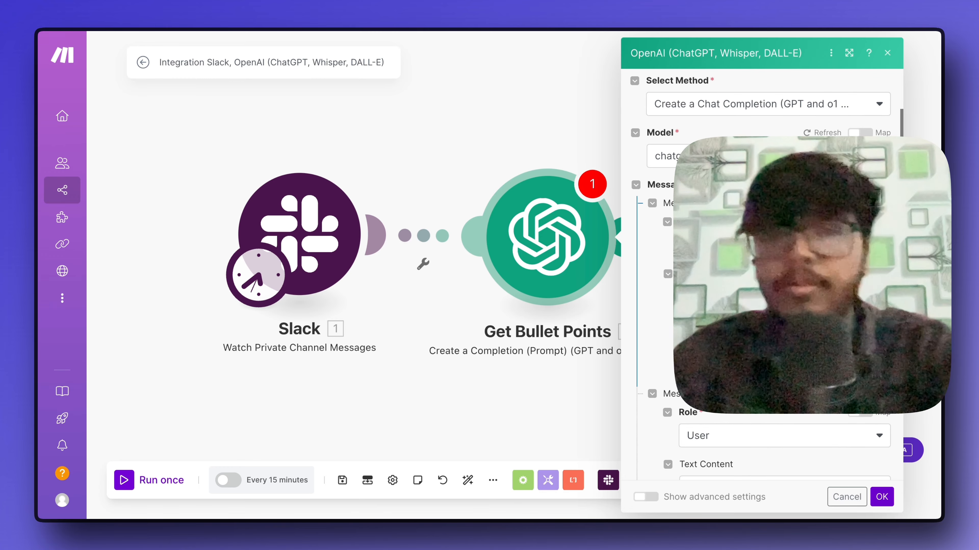
scroll(761, 270, "down", 3)
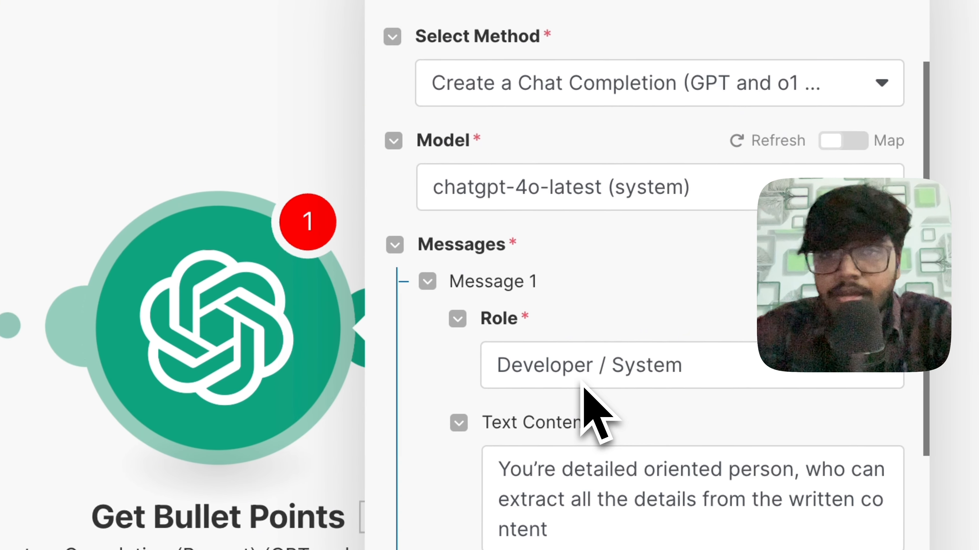
scroll(594, 328, "up", 3)
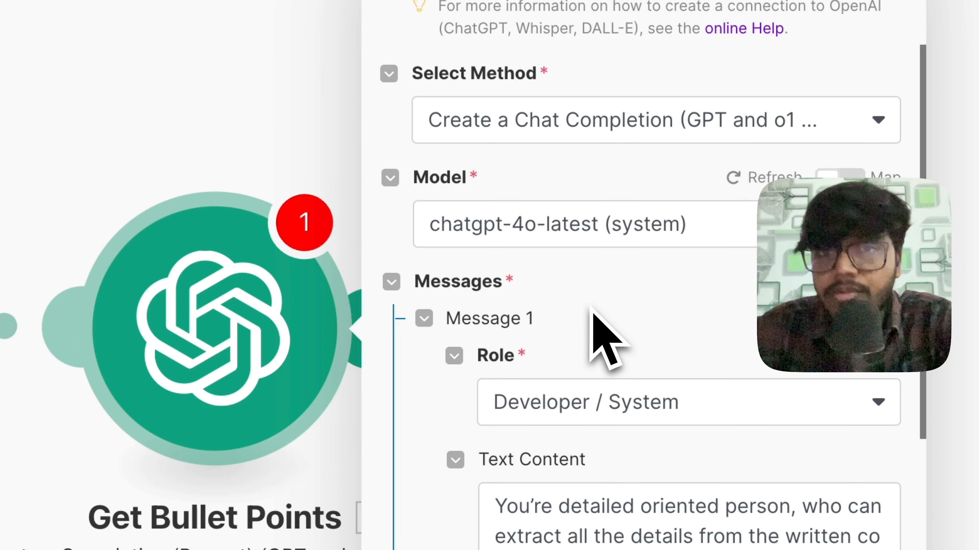
Examine the Get Bullet Points module's method choices, Message 1 role choices, remaining message fields and Max Completion Tokens, and confirm the settings
left_click(584, 191)
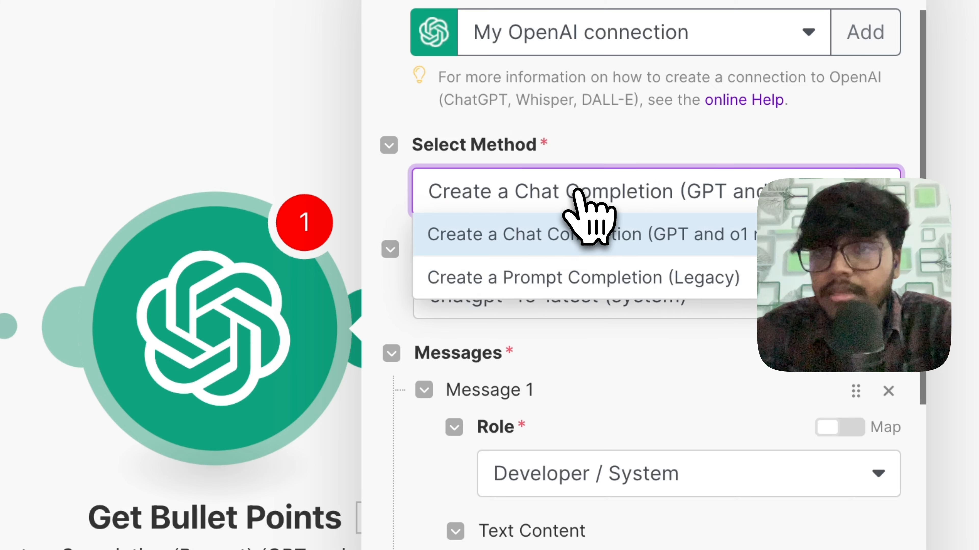
left_click(632, 356)
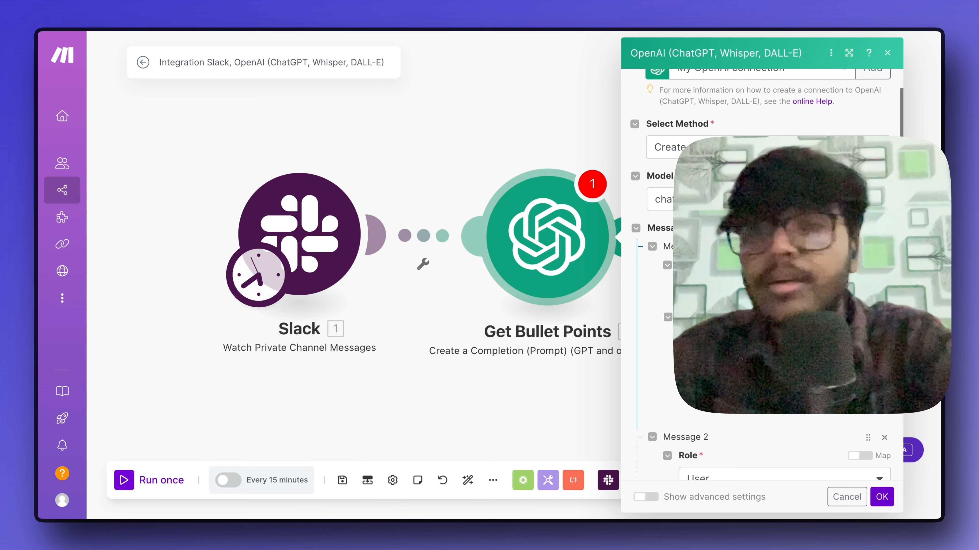
scroll(761, 270, "down", 2)
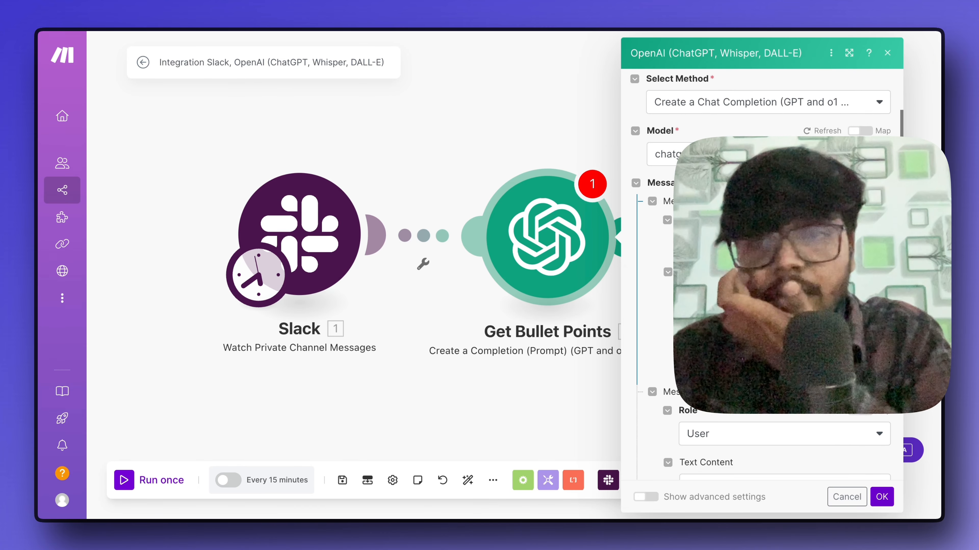
scroll(761, 270, "down", 1)
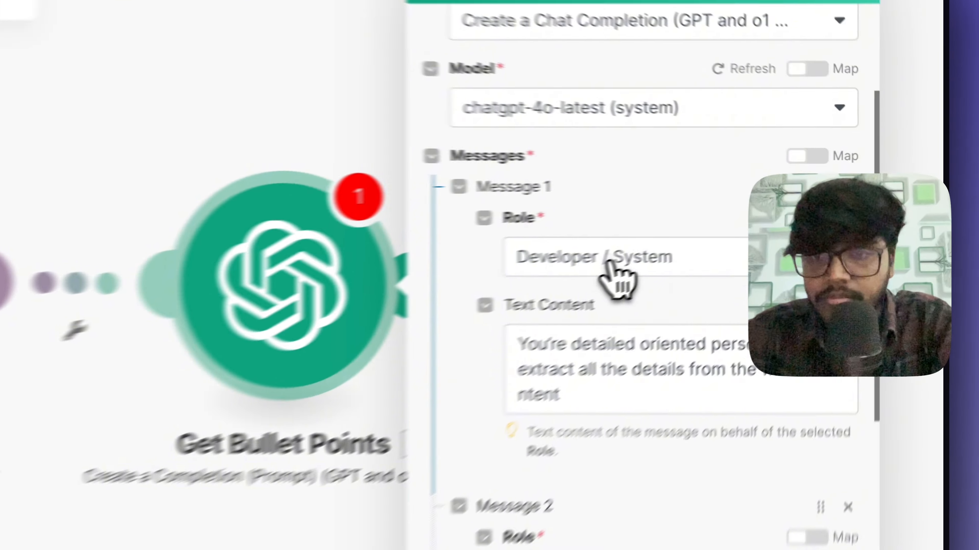
left_click(741, 224)
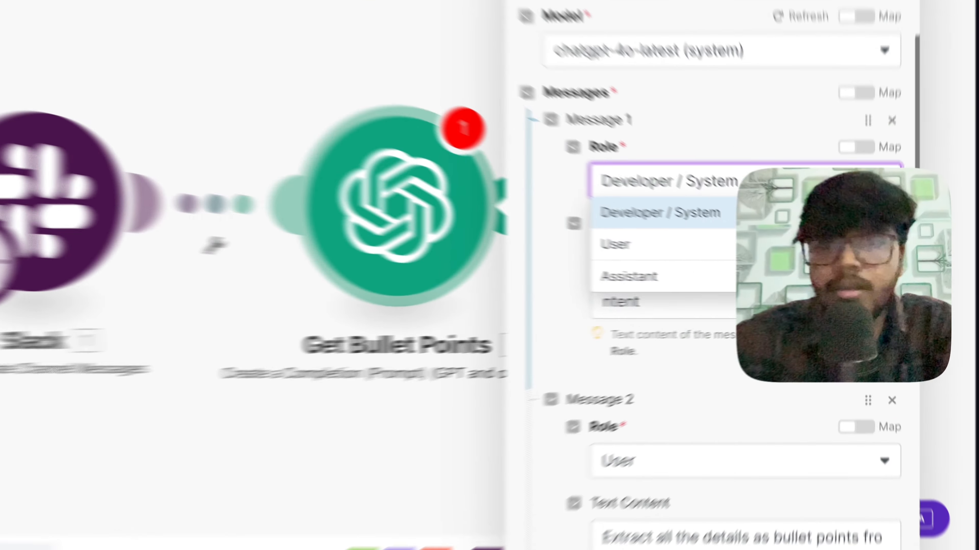
left_click(661, 310)
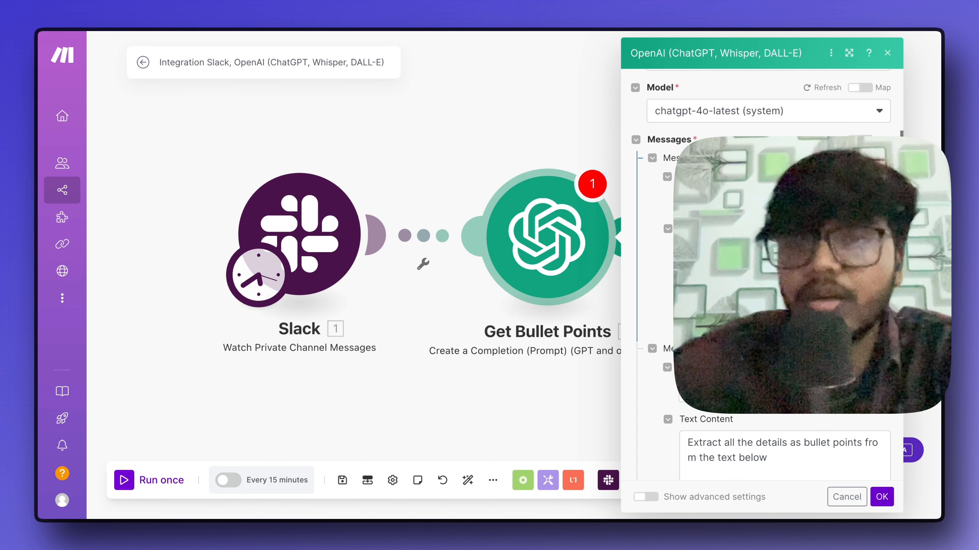
scroll(761, 275, "down", 10)
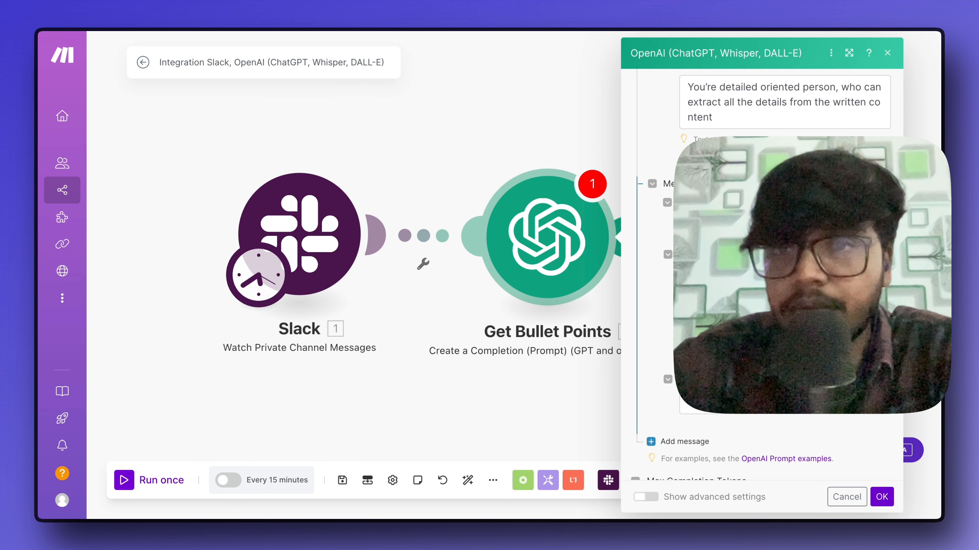
scroll(801, 418, "down", 1)
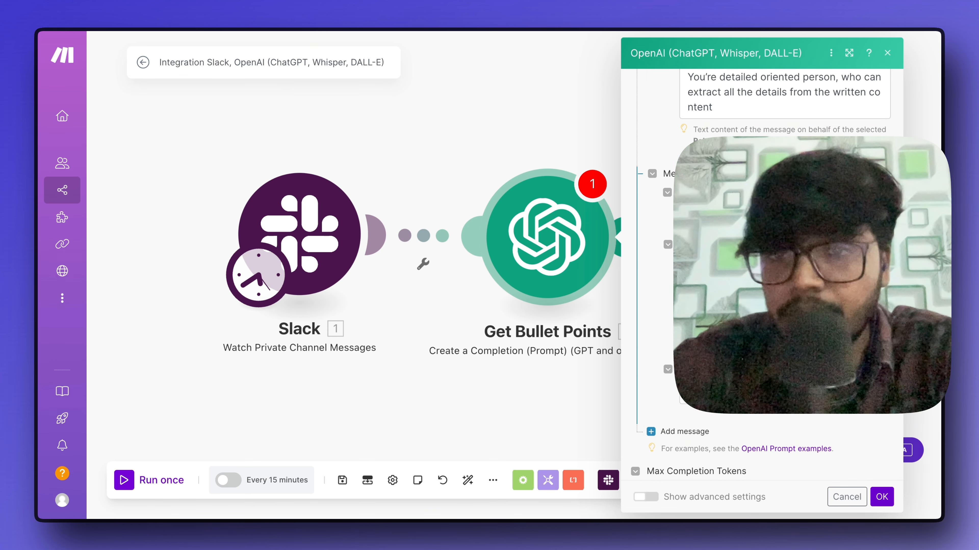
scroll(761, 275, "down", 2)
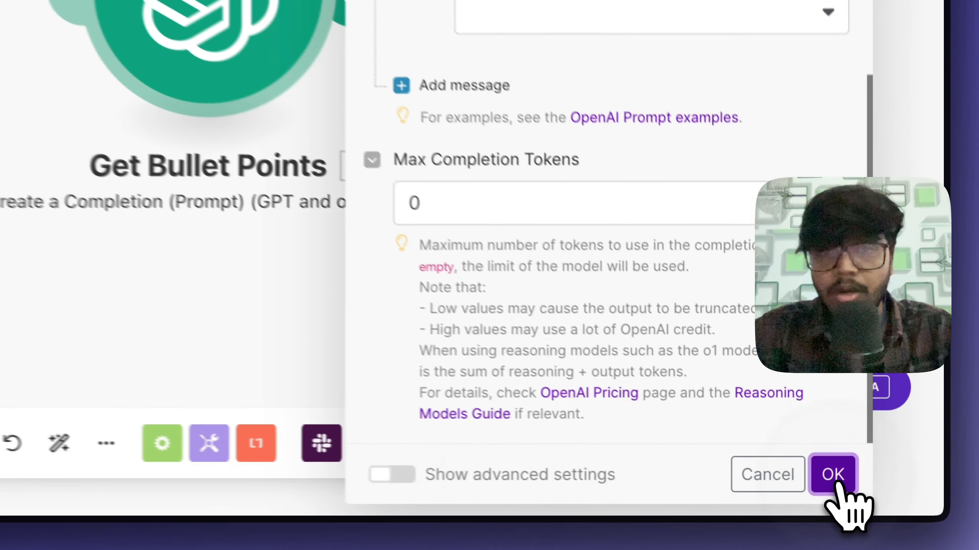
left_click(879, 497)
left_click(414, 256)
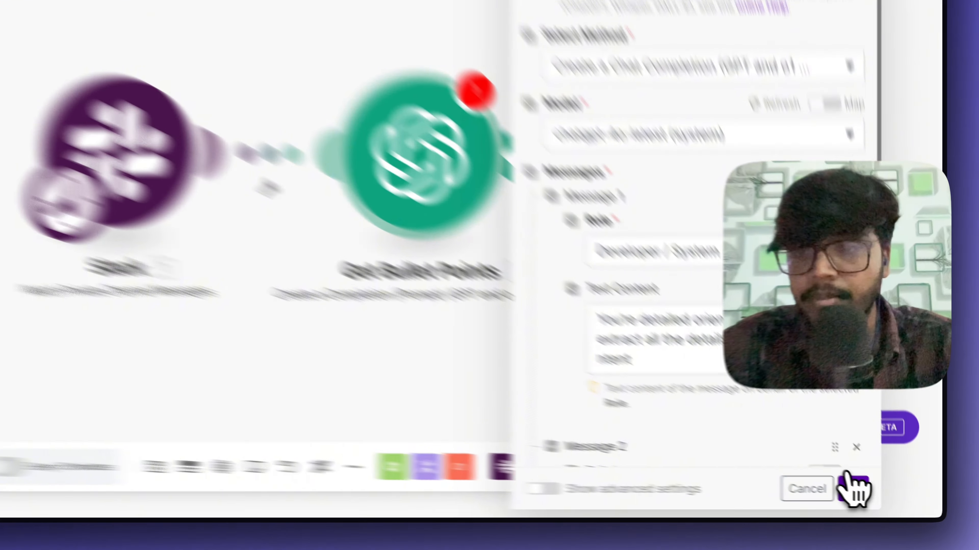
left_click(873, 472)
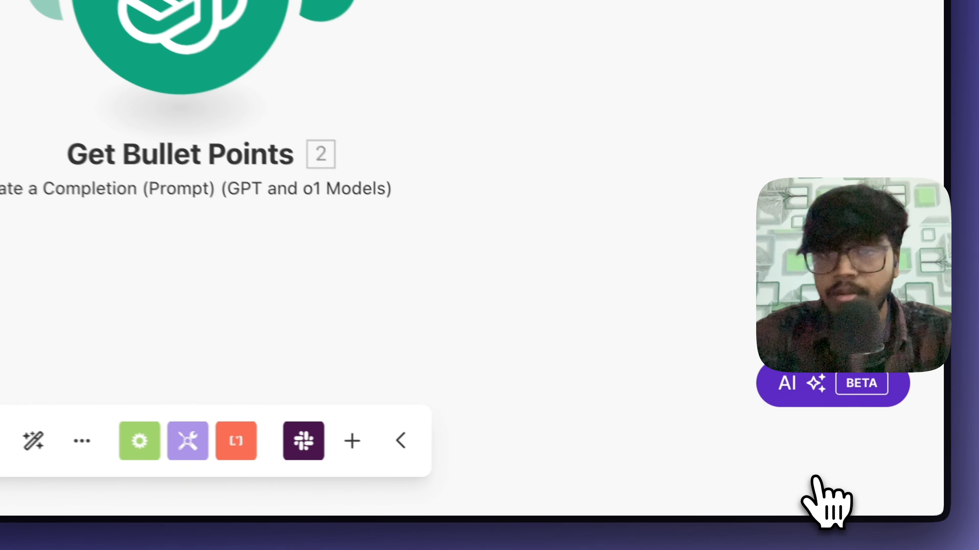
In Get Bullet Points, replace the 20.text variable in Message 2's text content with the Slack module's Text value and save the module
left_click(339, 219)
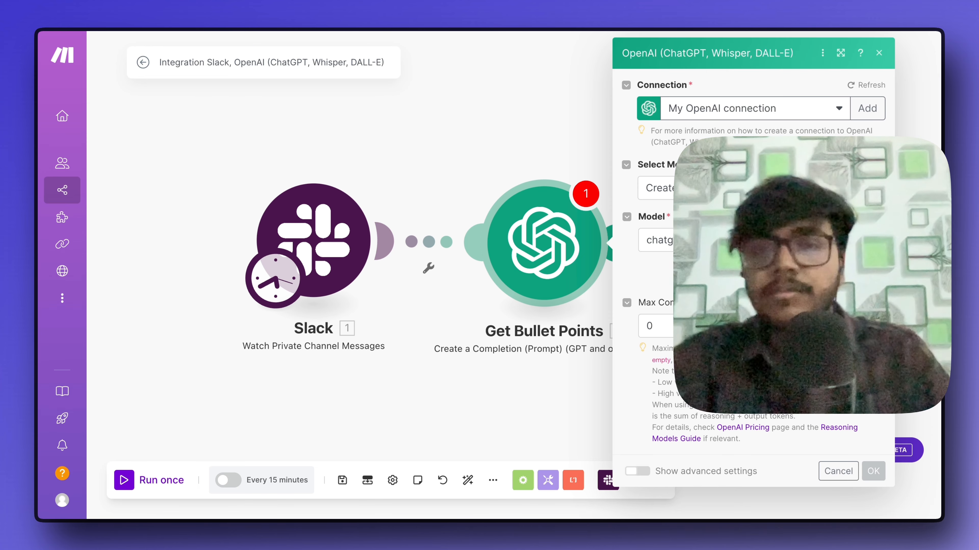
scroll(753, 270, "down", 10)
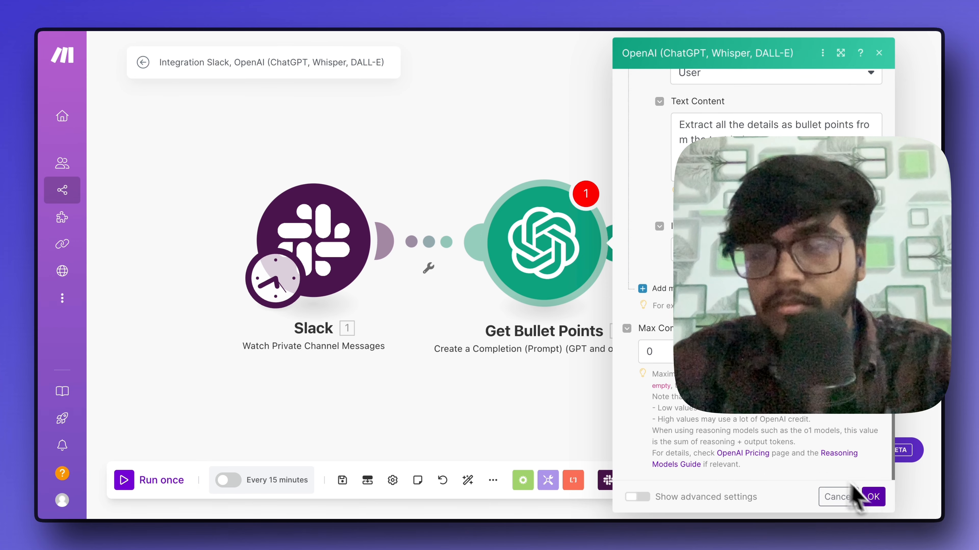
scroll(828, 366, "up", 10)
left_click(726, 114)
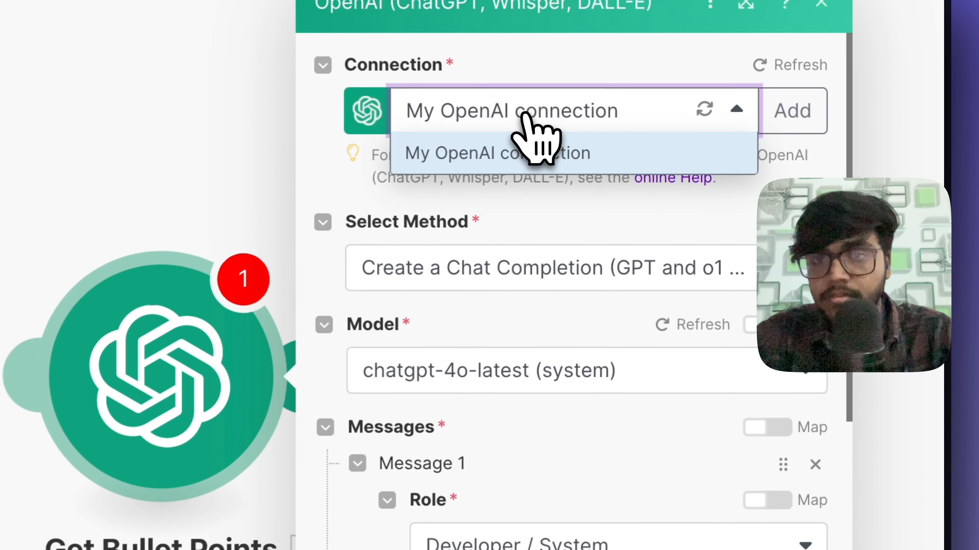
left_click(727, 114)
scroll(516, 443, "down", 6)
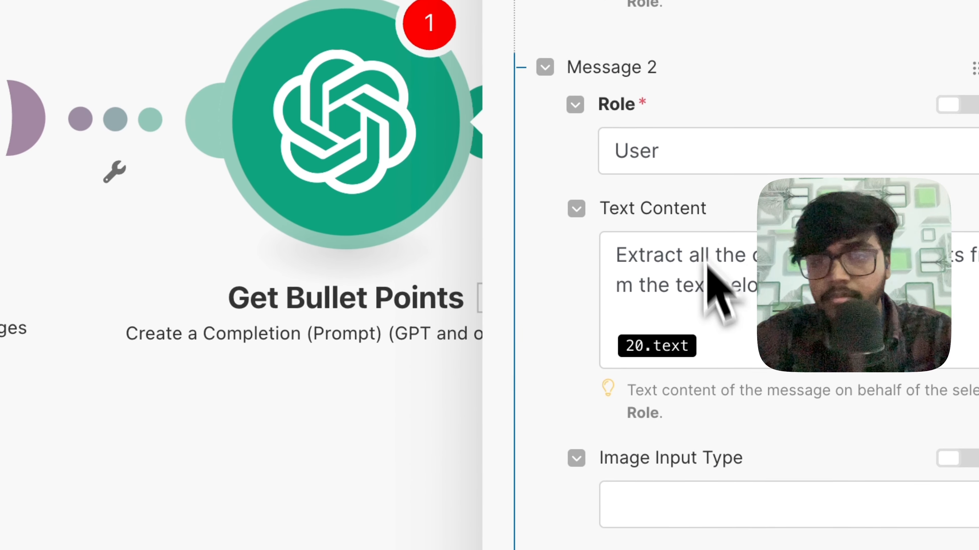
left_click(718, 349)
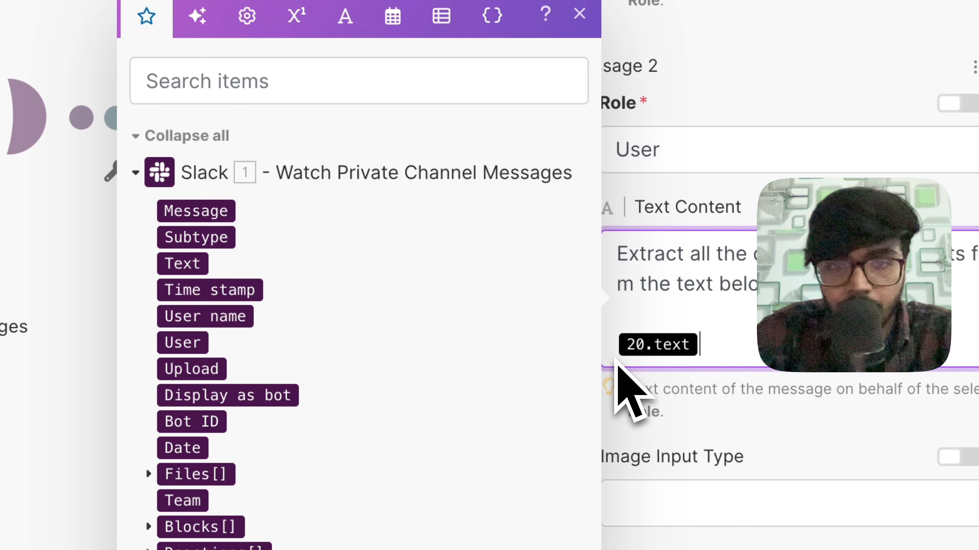
key("BackSpace")
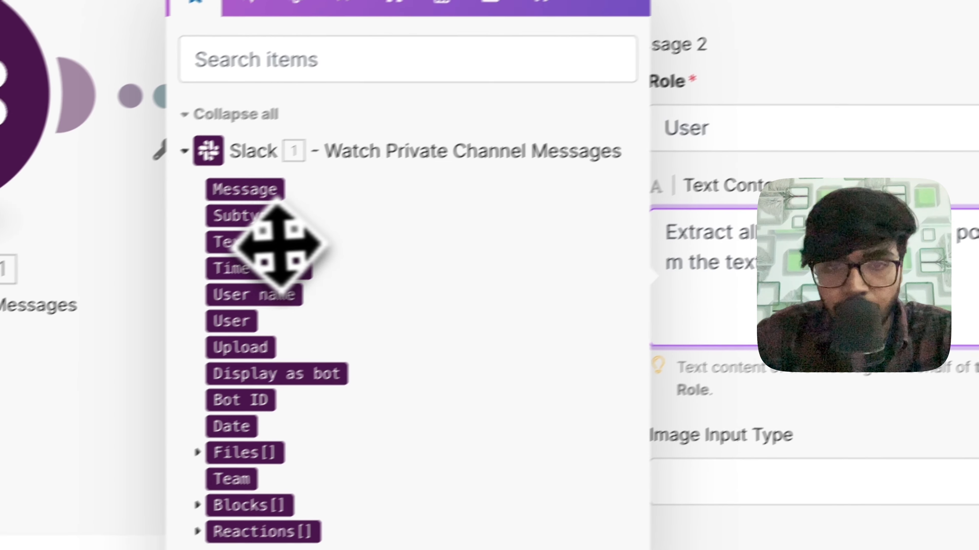
left_click(254, 242)
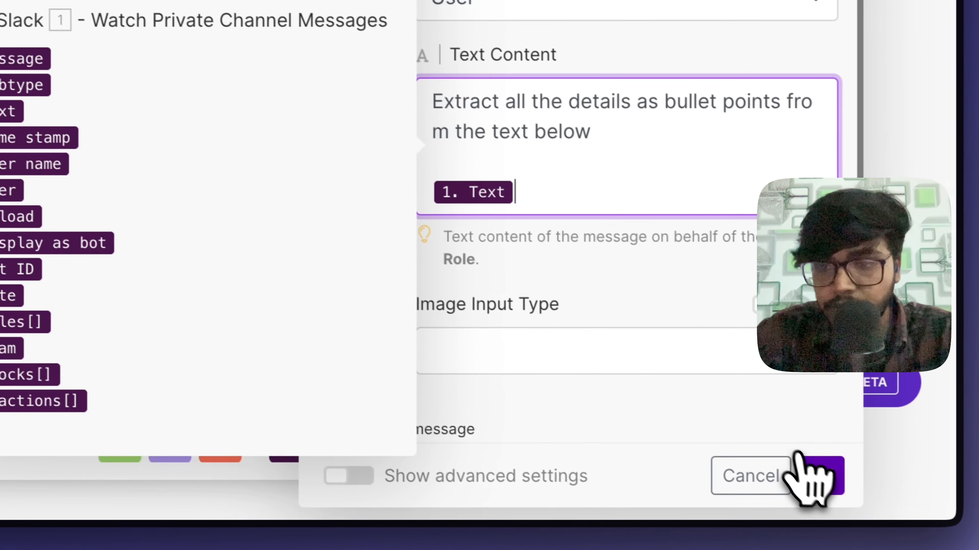
left_click(813, 477)
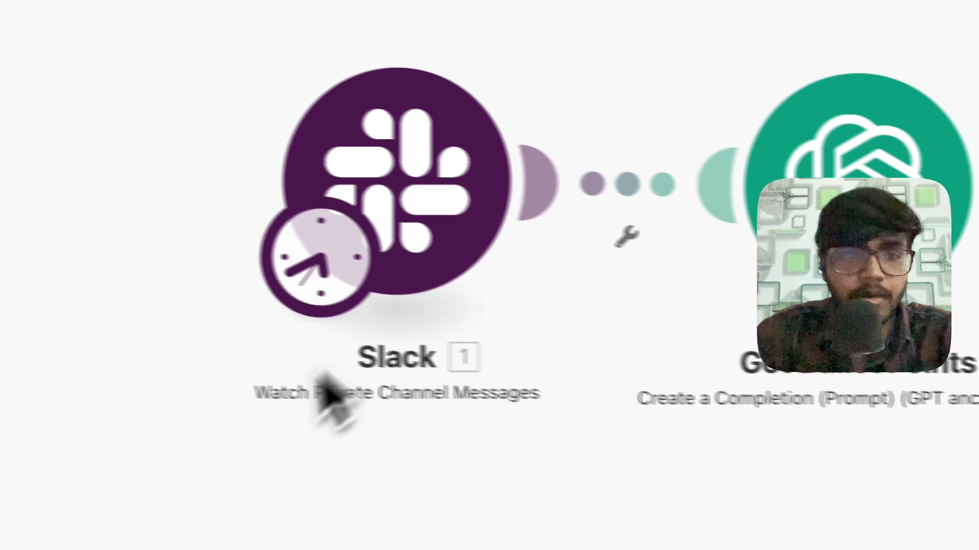
Set the Slack trigger's starting point manually to the message beginning "I WANT TO MAKE A POST ABOUT GIVING A"
left_click(475, 177)
right_click(497, 177)
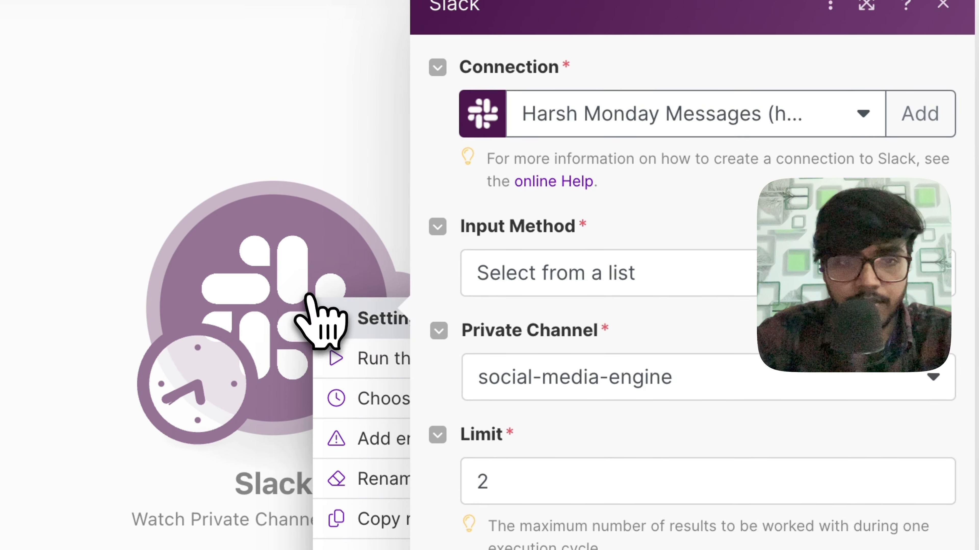
left_click(377, 398)
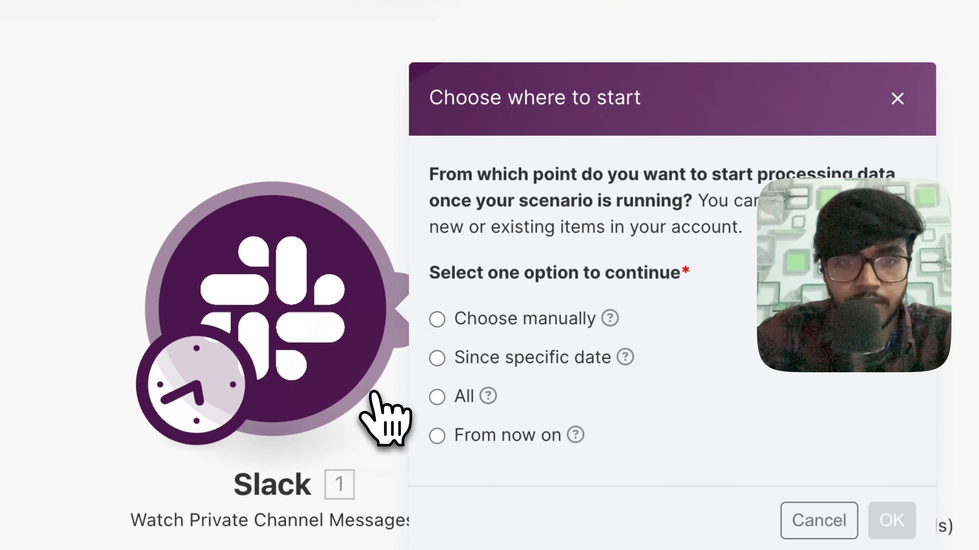
left_click(487, 321)
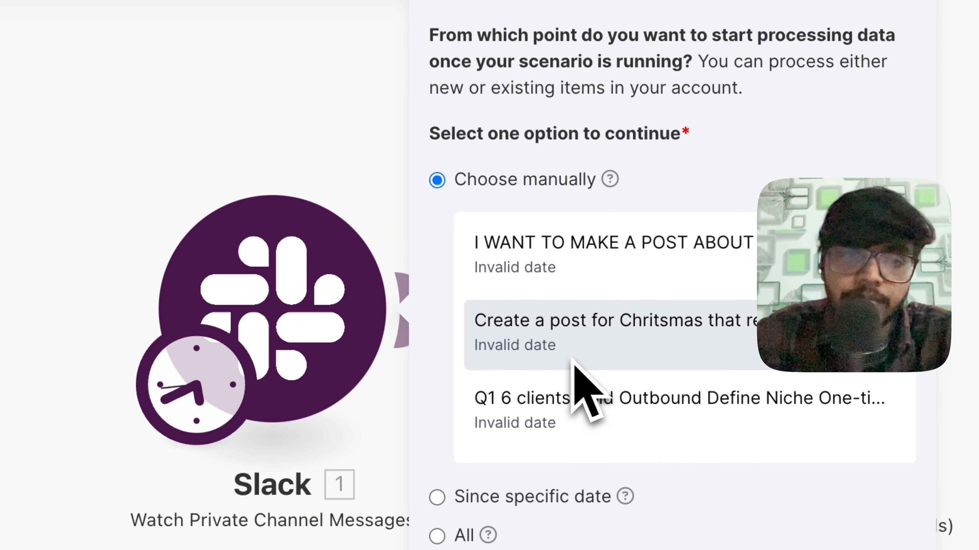
left_click(541, 283)
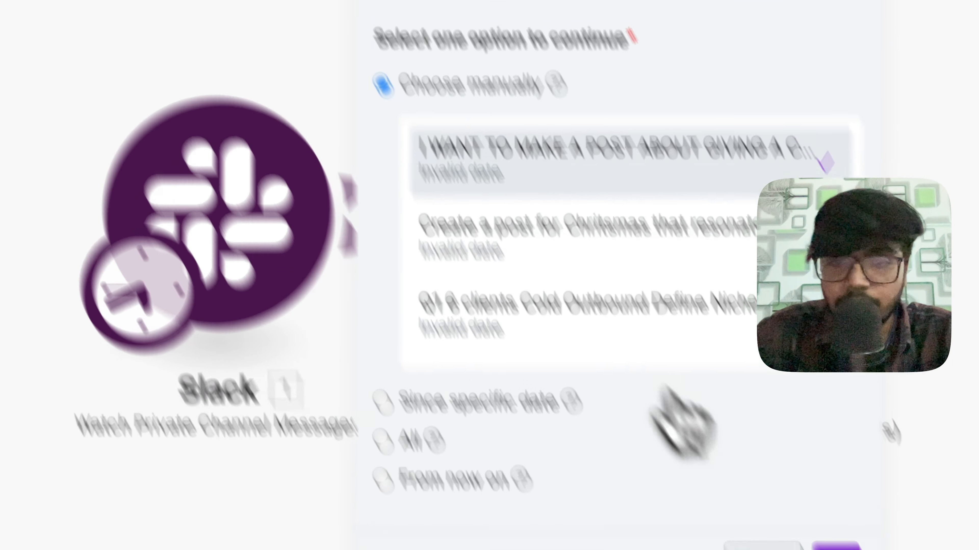
left_click(833, 547)
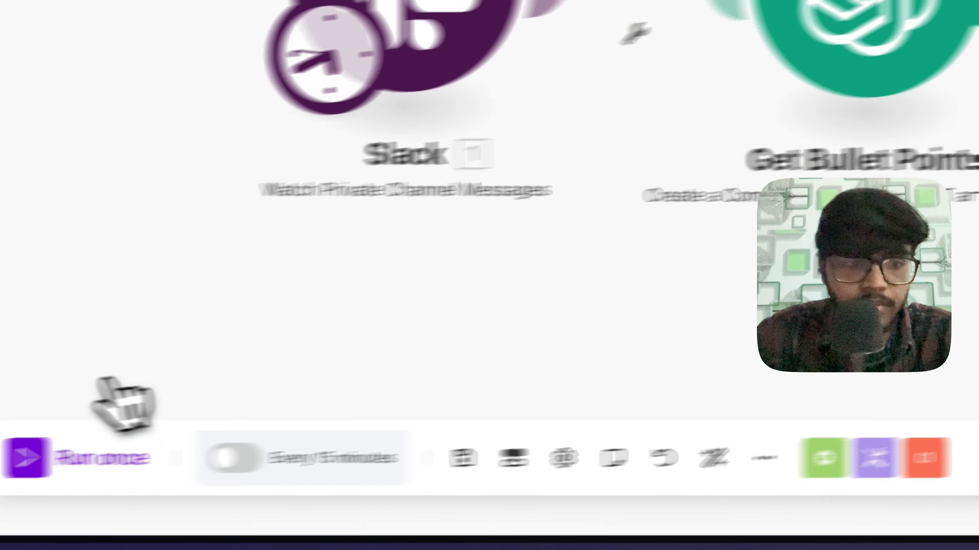
Run the scenario once and inspect the input and output data of the Get Bullet Points module
left_click(194, 439)
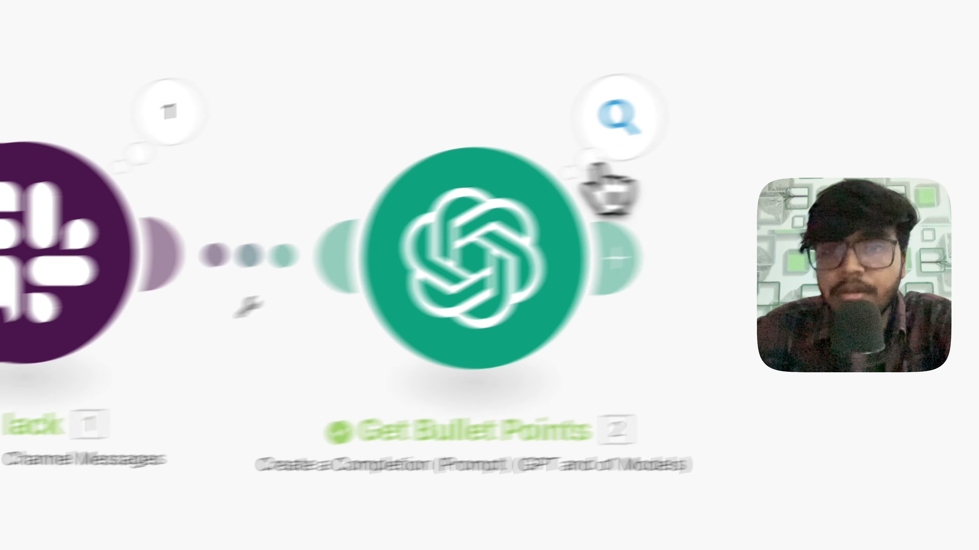
left_click(770, 99)
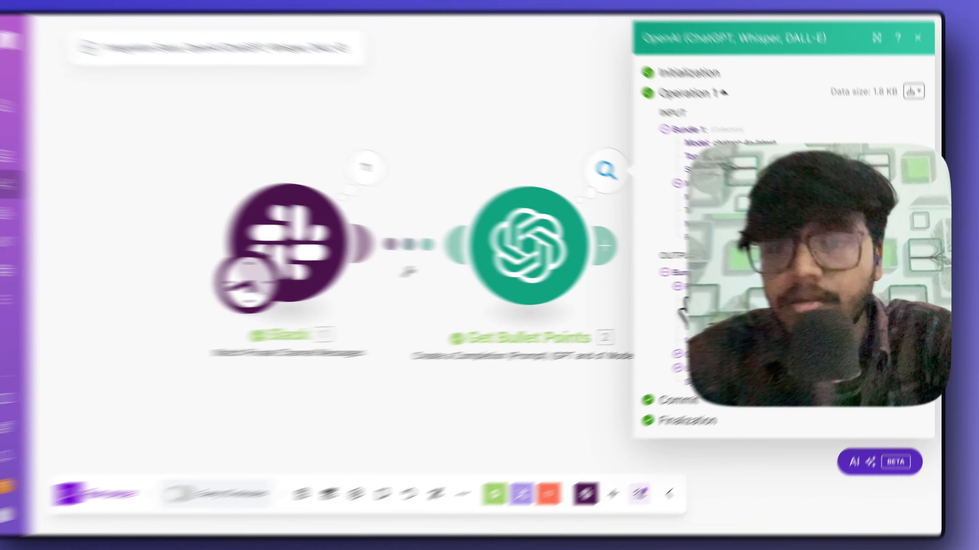
left_click(693, 286)
scroll(722, 324, "down", 3)
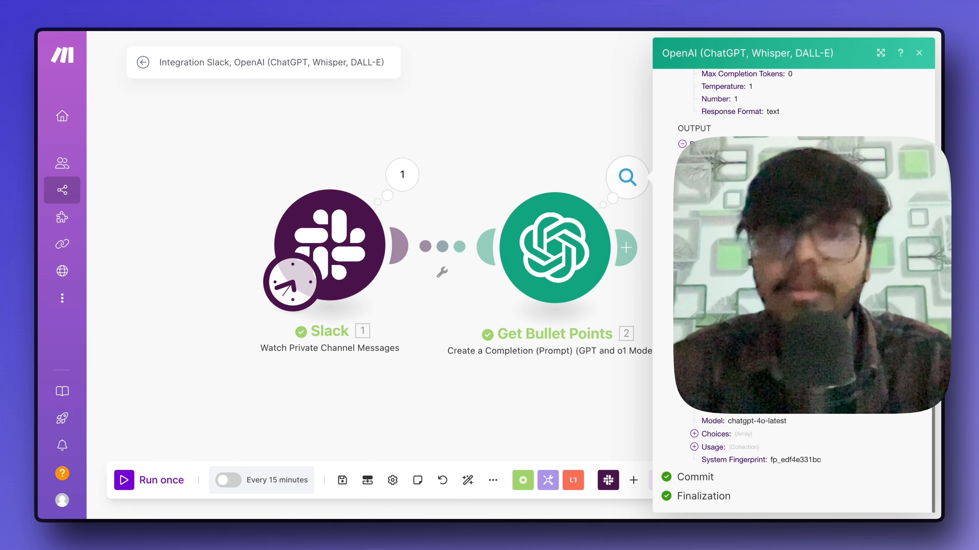
Copy the LinkedIn + Facebook Post module from the original Slack to Airtable scenario
left_click(551, 143)
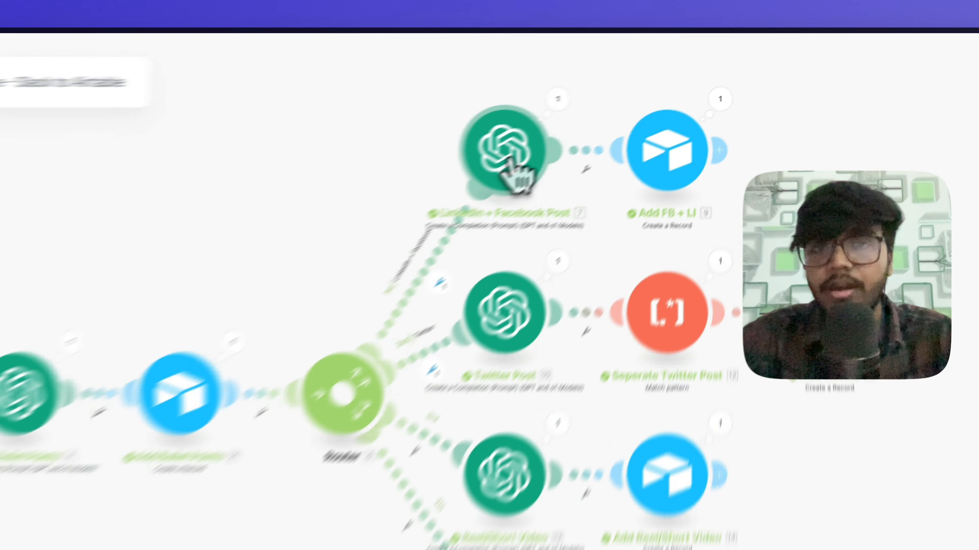
right_click(623, 118)
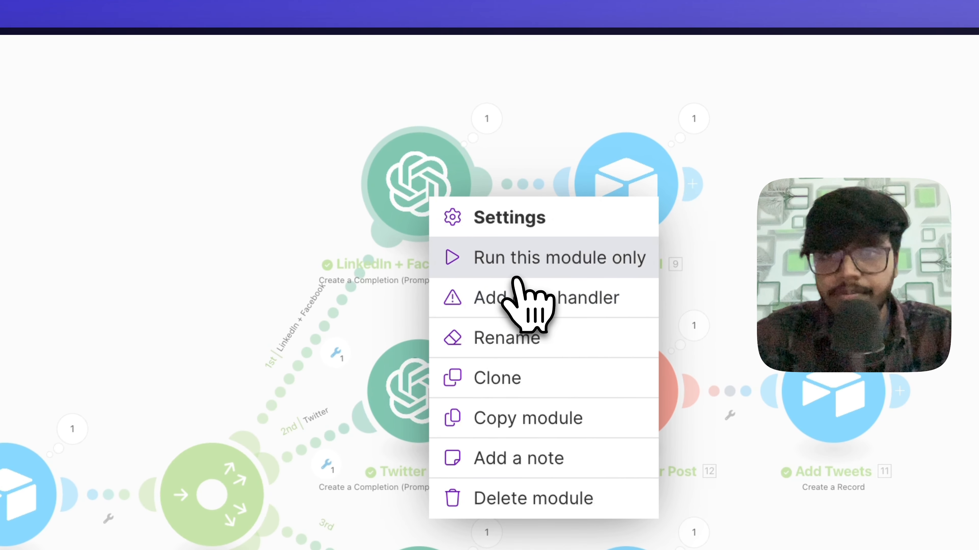
left_click(500, 420)
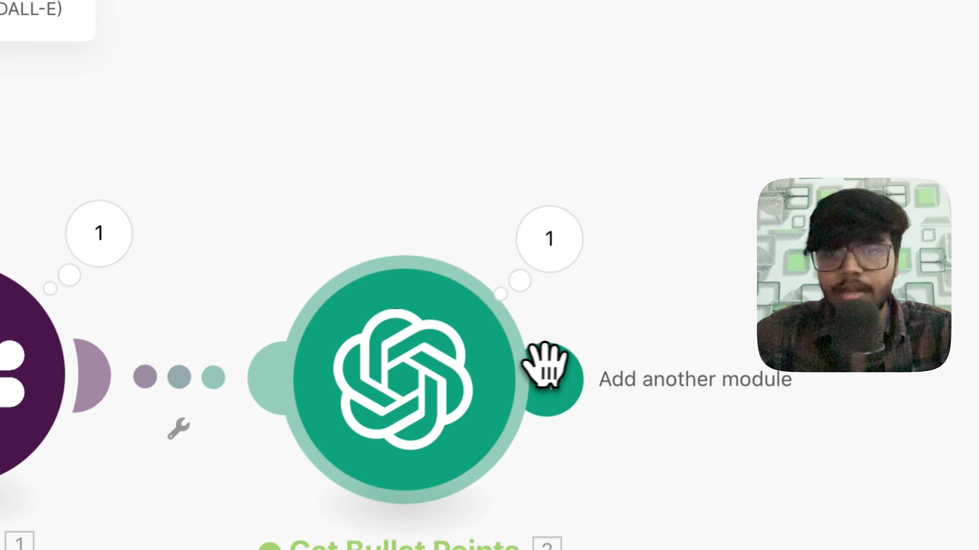
In the new scenario, search the modules for "rout" and add a Flow Control Router after Get Bullet Points
left_click(546, 367)
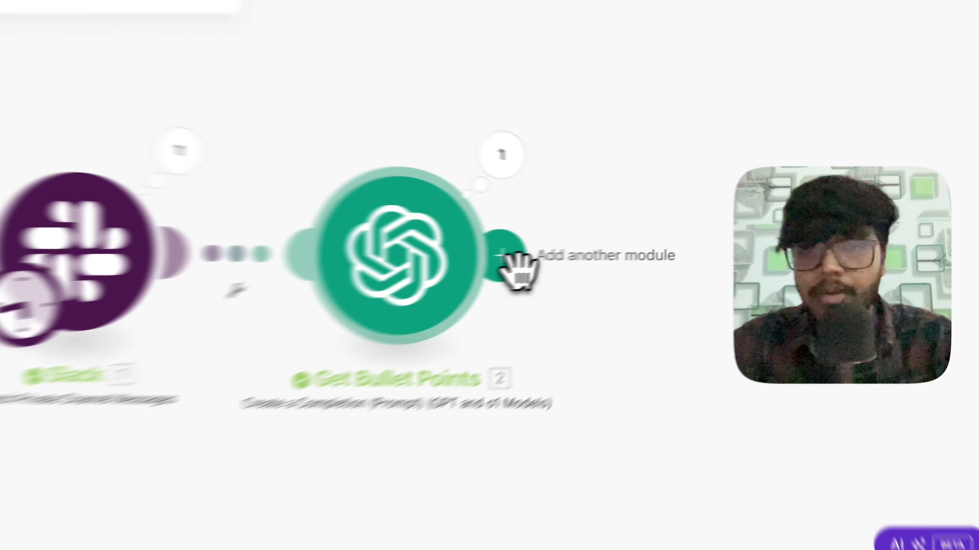
left_click(504, 256)
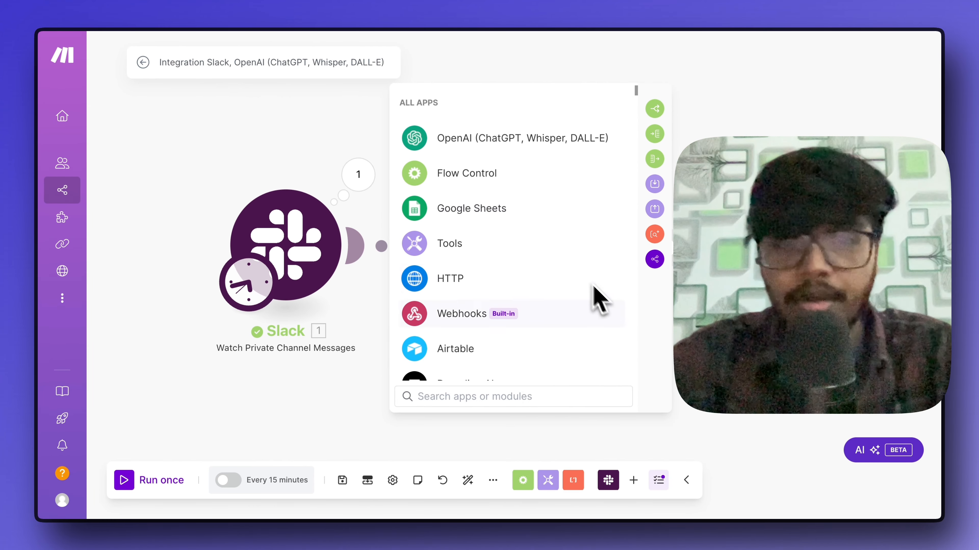
left_click(525, 405)
type("rout")
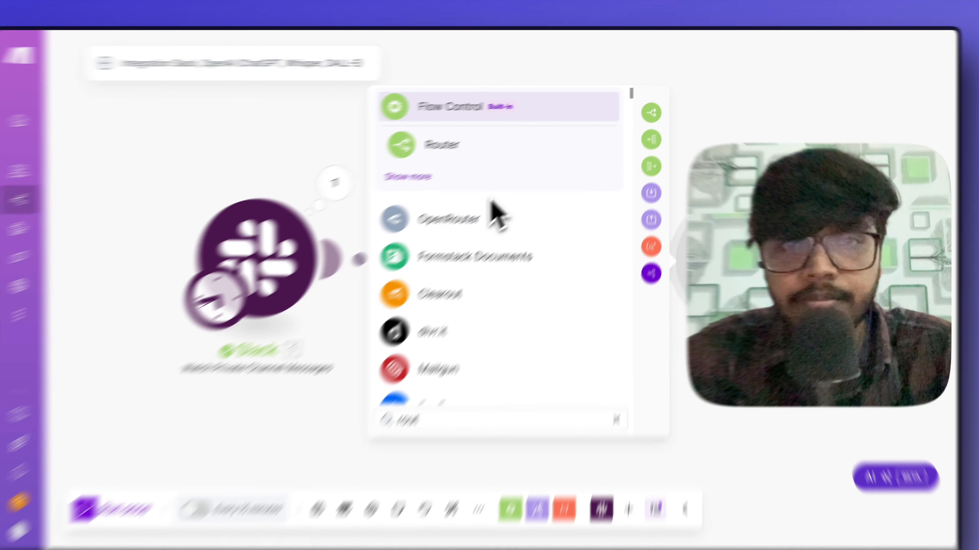
left_click(486, 142)
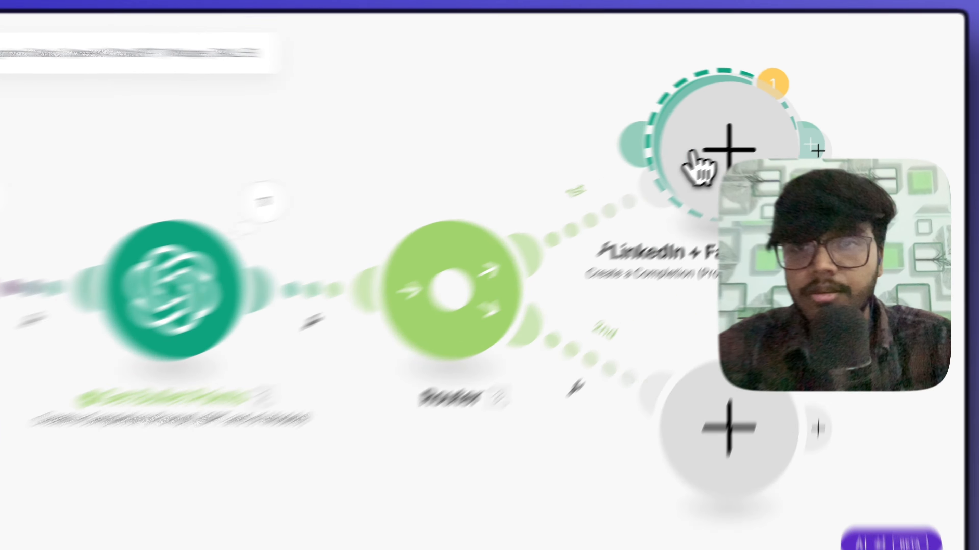
Attach the pasted LinkedIn + Facebook Post module to the Router and arrange it as the upper branch, above the empty route
right_click(796, 140)
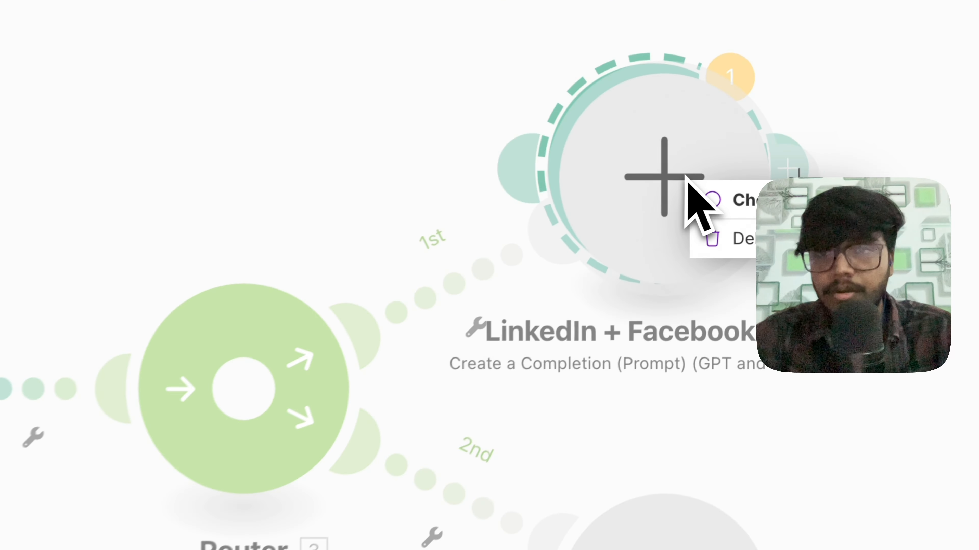
left_click(812, 169)
left_click_drag(675, 208, 634, 197)
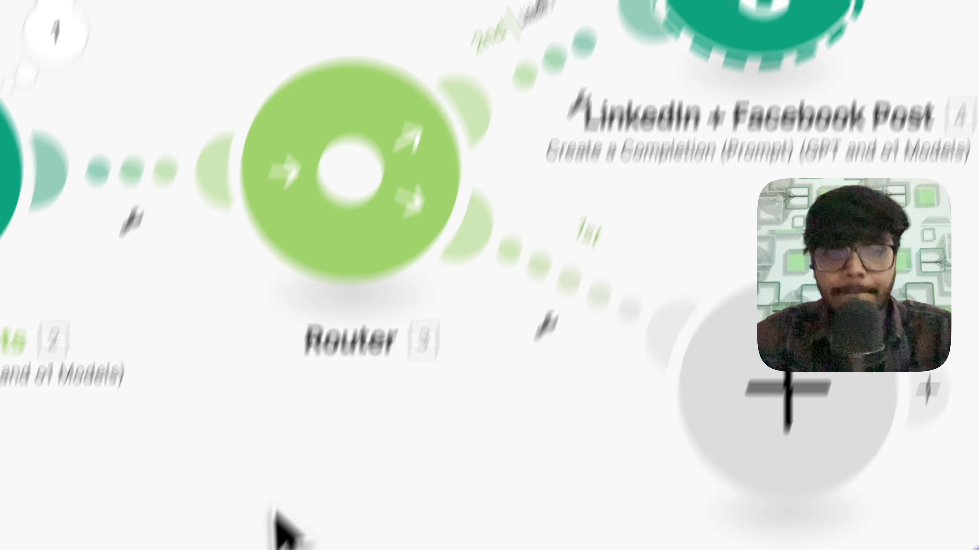
left_click(263, 462)
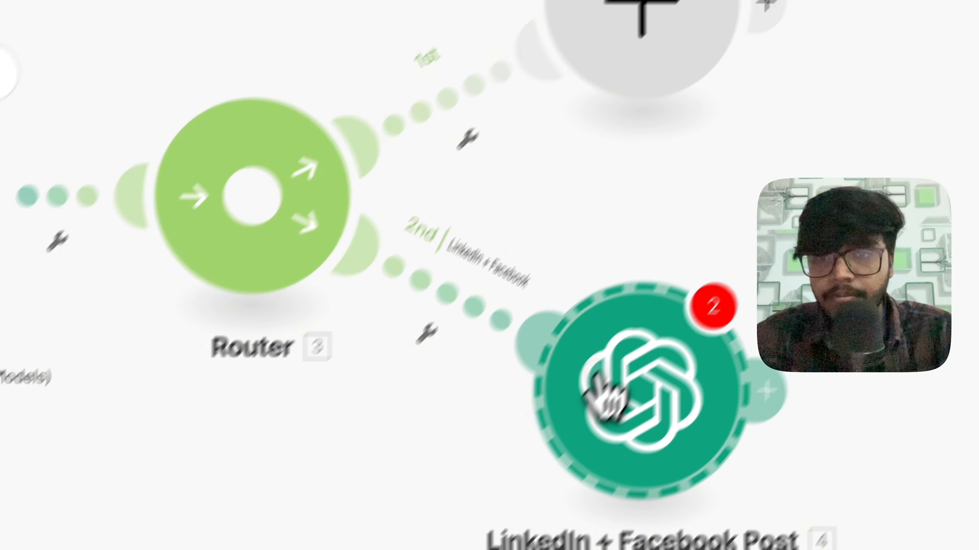
left_click_drag(801, 173, 481, 109)
right_click(564, 190)
left_click_drag(565, 190, 584, 549)
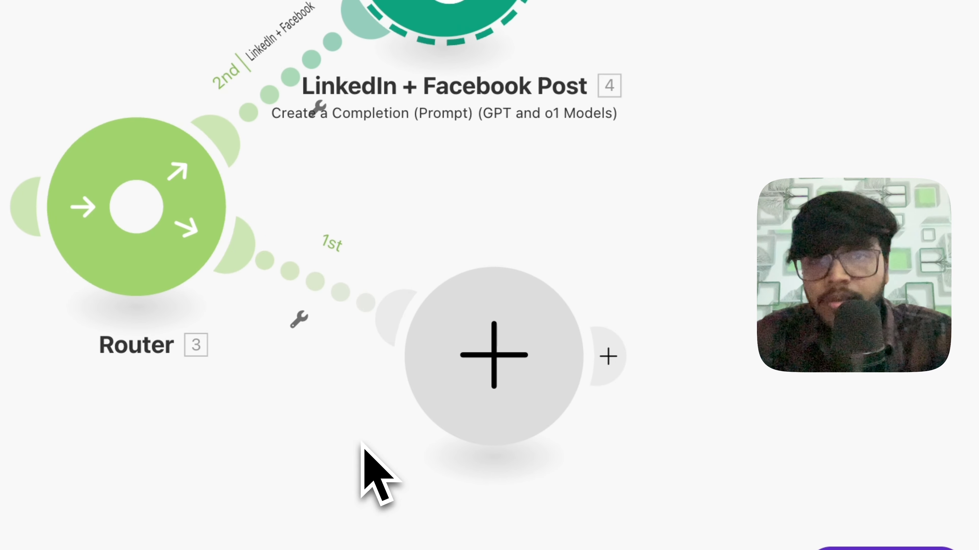
left_click_drag(471, 81, 558, 148)
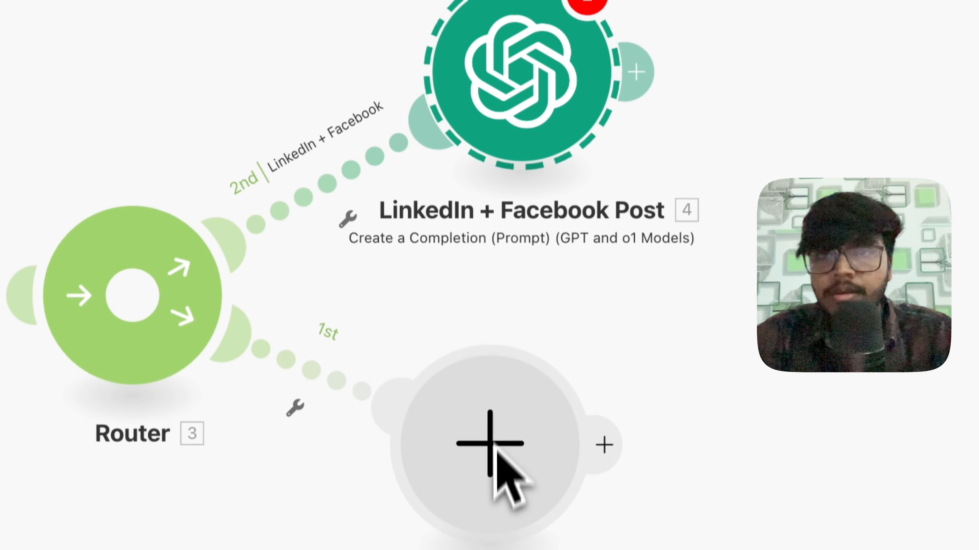
Open the LinkedIn + Facebook Post module's settings and review its connection, method, model and Message 1 Developer / System prompt
left_click(530, 112)
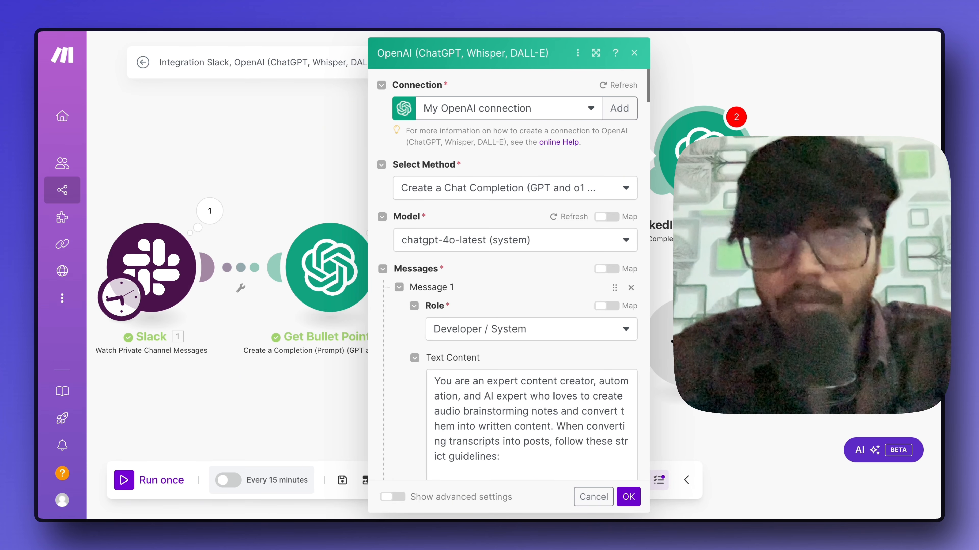
scroll(516, 219, "down", 4)
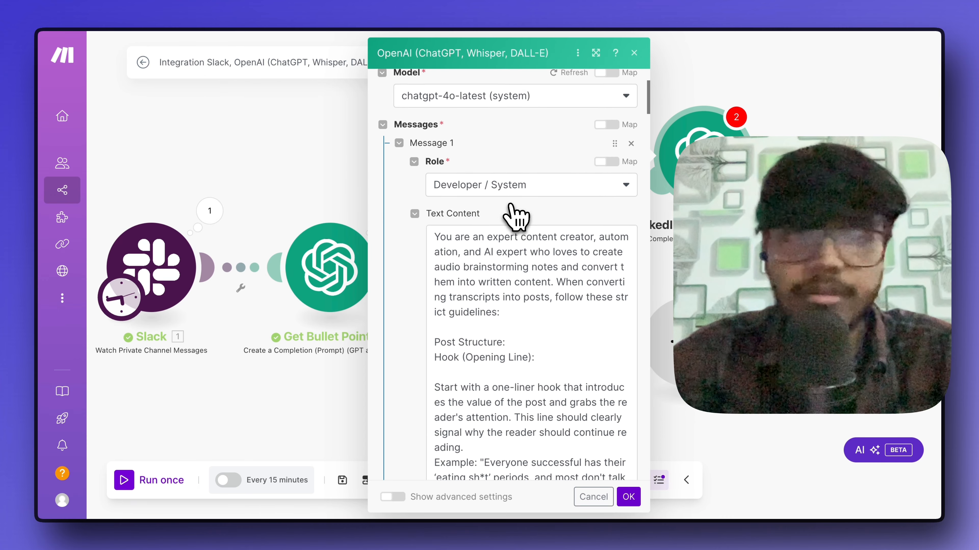
scroll(516, 218, "up", 4)
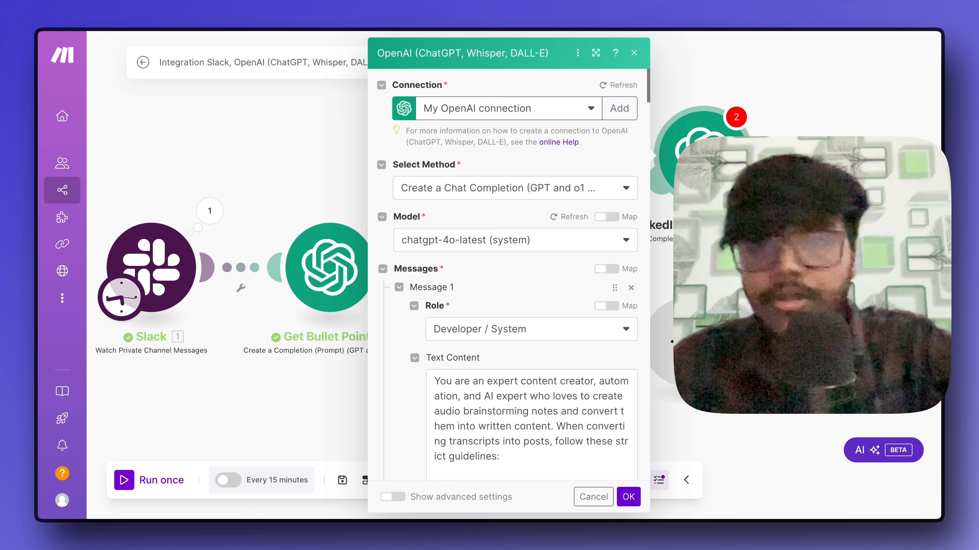
scroll(510, 214, "down", 4)
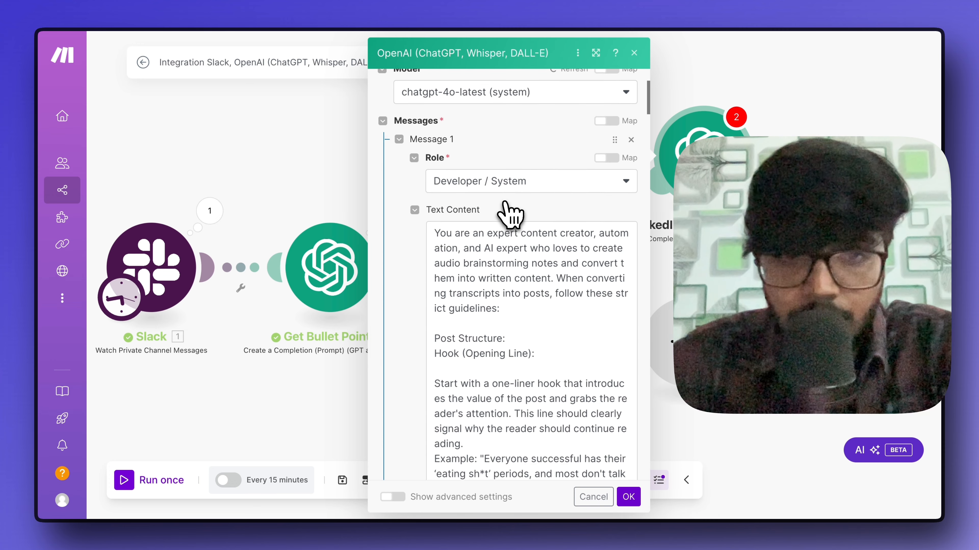
scroll(511, 231, "up", 1)
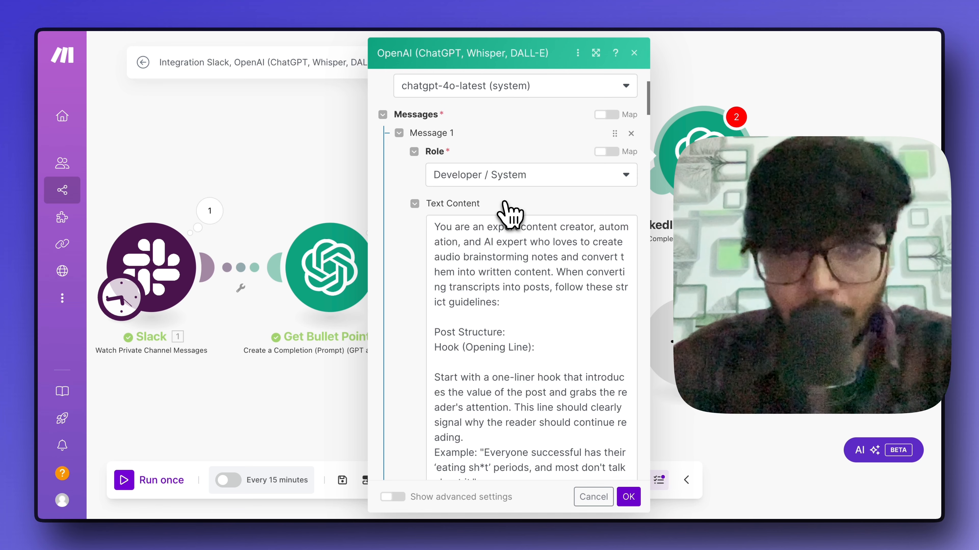
scroll(511, 213, "down", 1)
scroll(511, 214, "up", 1)
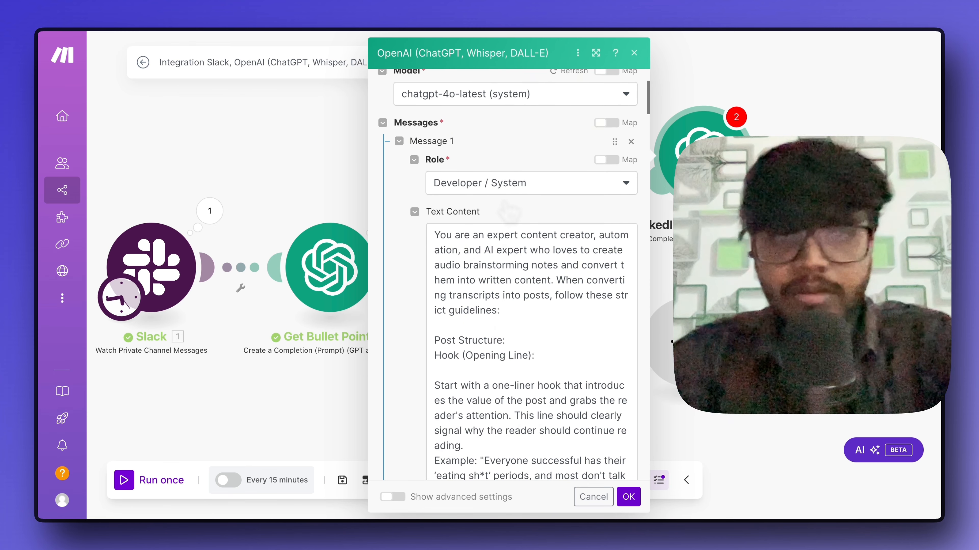
scroll(510, 210, "down", 3)
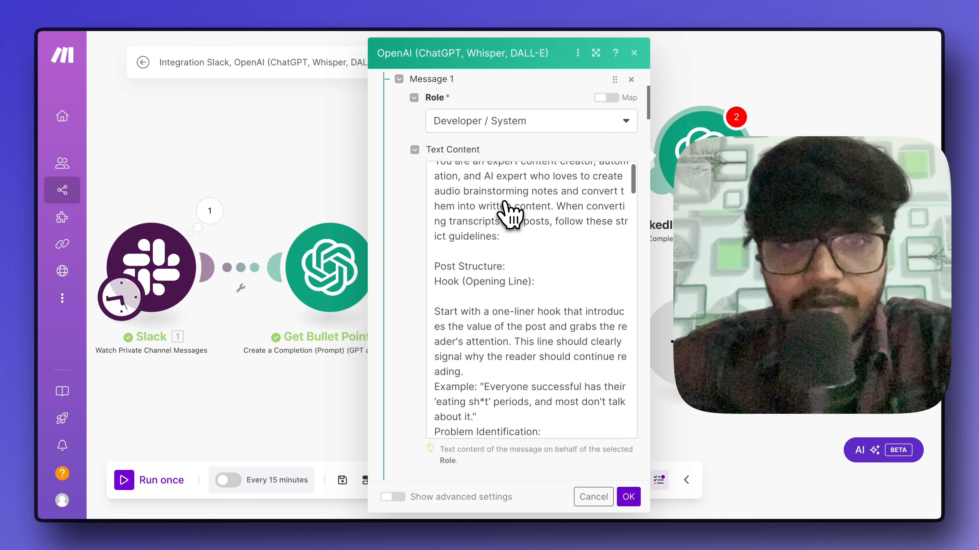
scroll(511, 216, "up", 1)
scroll(503, 177, "down", 2)
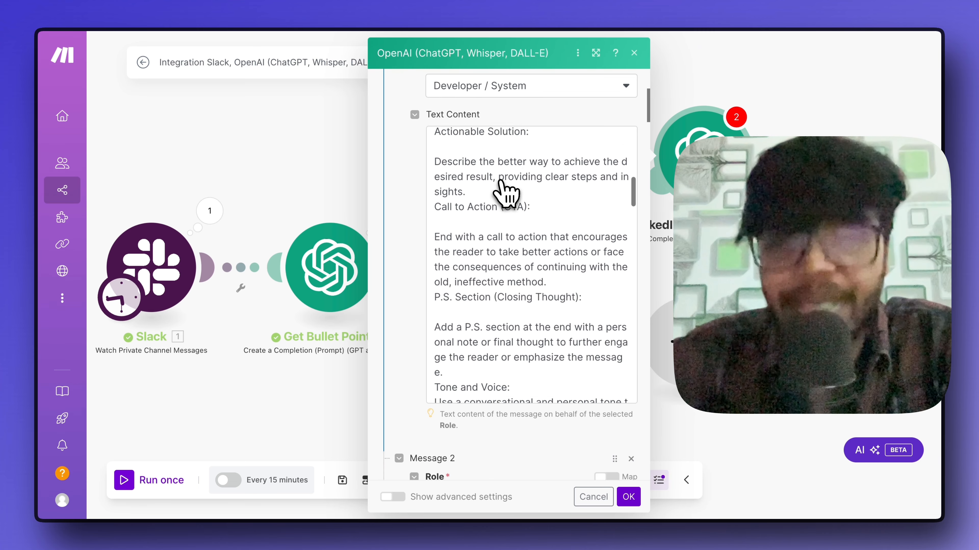
scroll(505, 192, "down", 6)
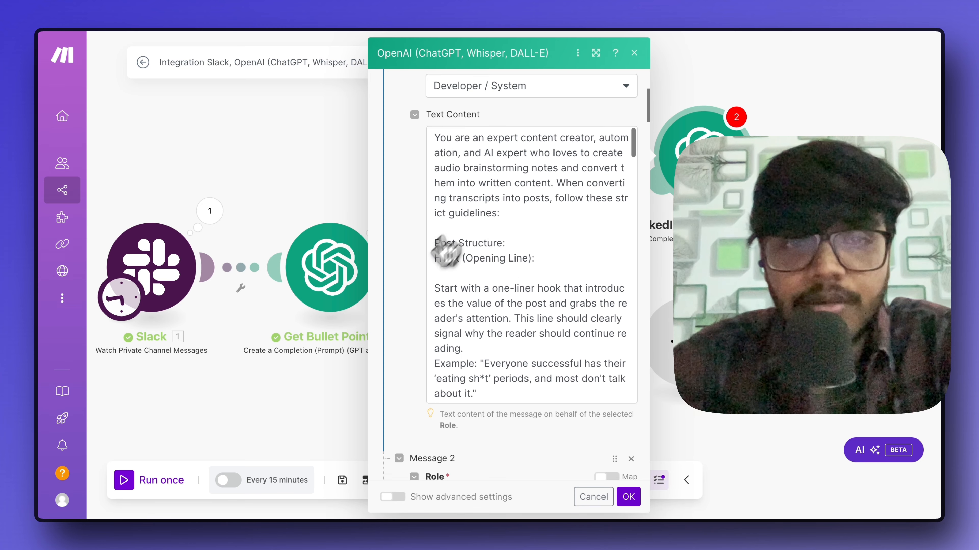
Review the User instructions in Message 2 and the Assistant example posts from Message 3 through Message 8
scroll(413, 284, "down", 10)
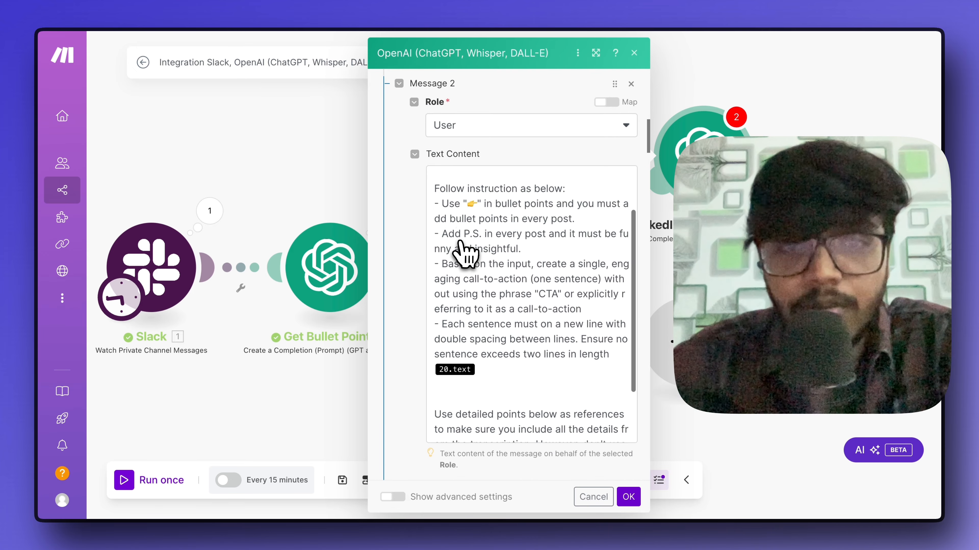
scroll(426, 320, "down", 12)
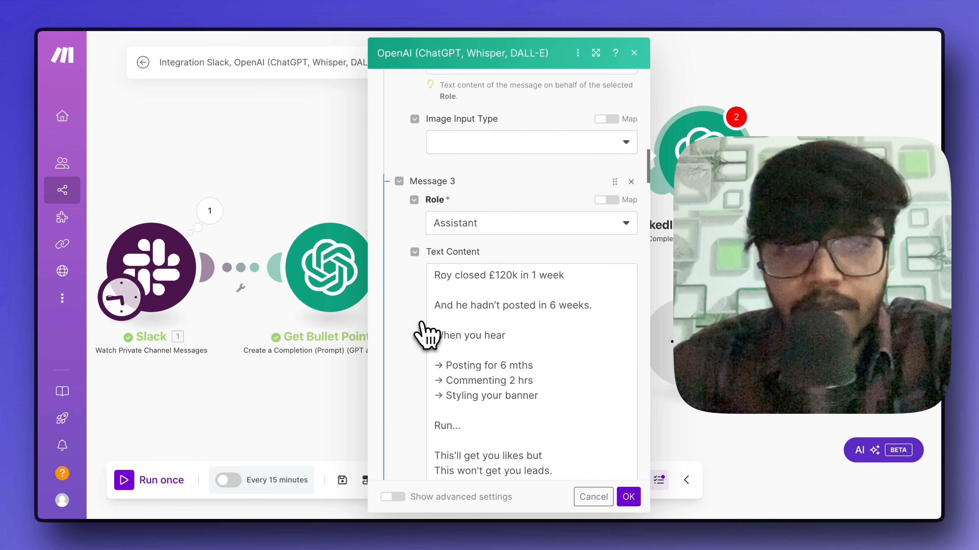
scroll(508, 270, "down", 2)
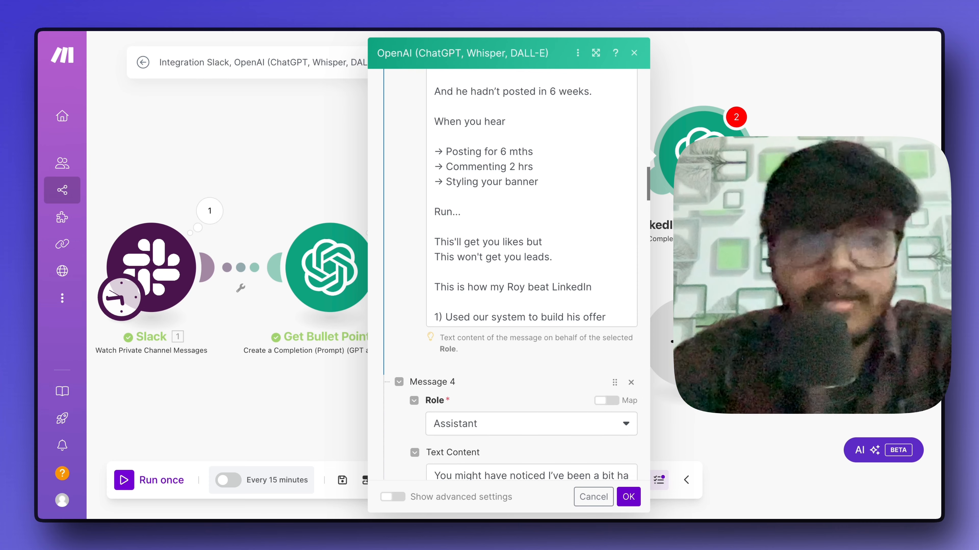
scroll(509, 270, "down", 12)
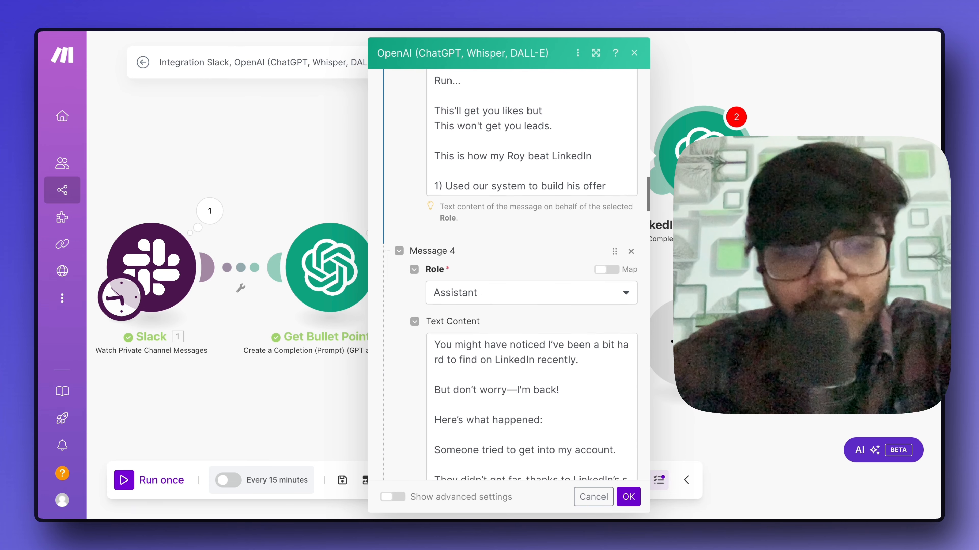
scroll(508, 270, "down", 15)
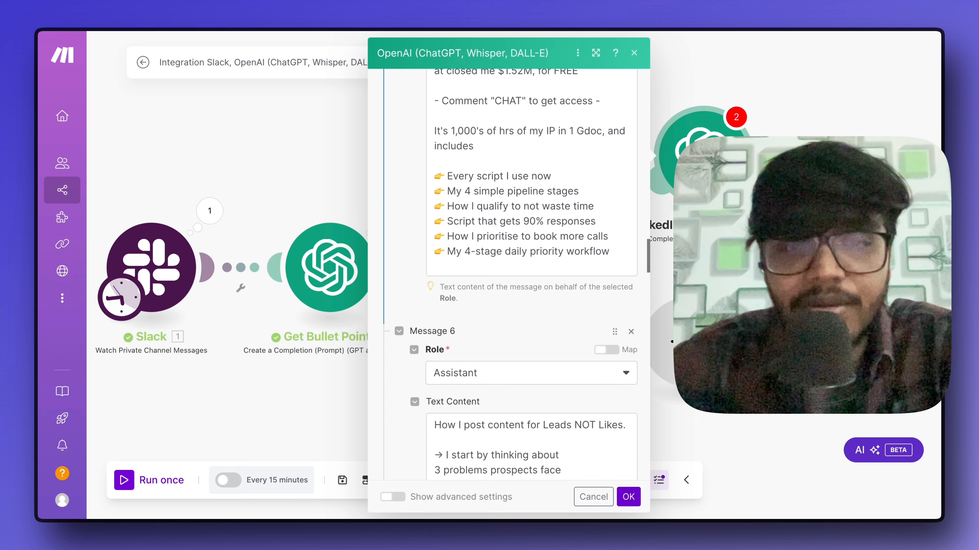
scroll(509, 270, "down", 3)
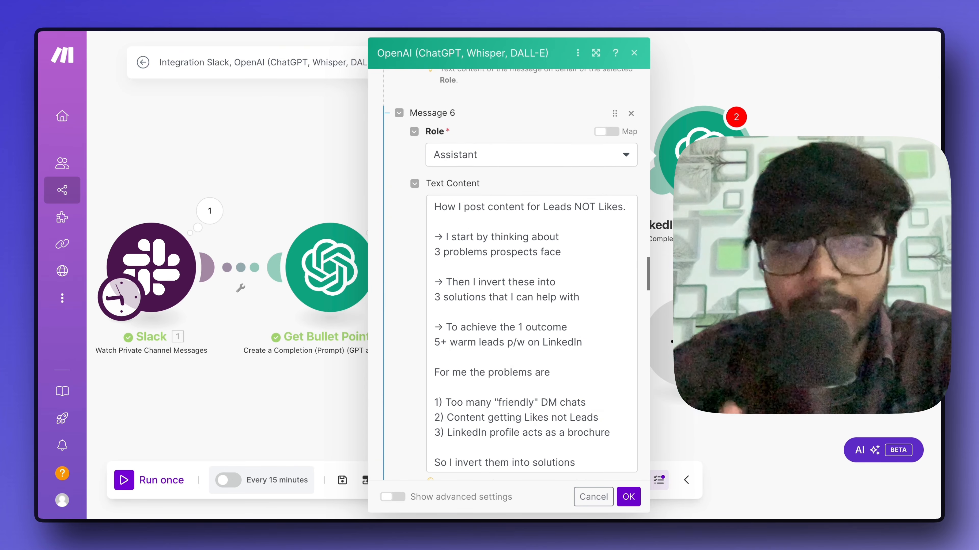
scroll(509, 270, "down", 6)
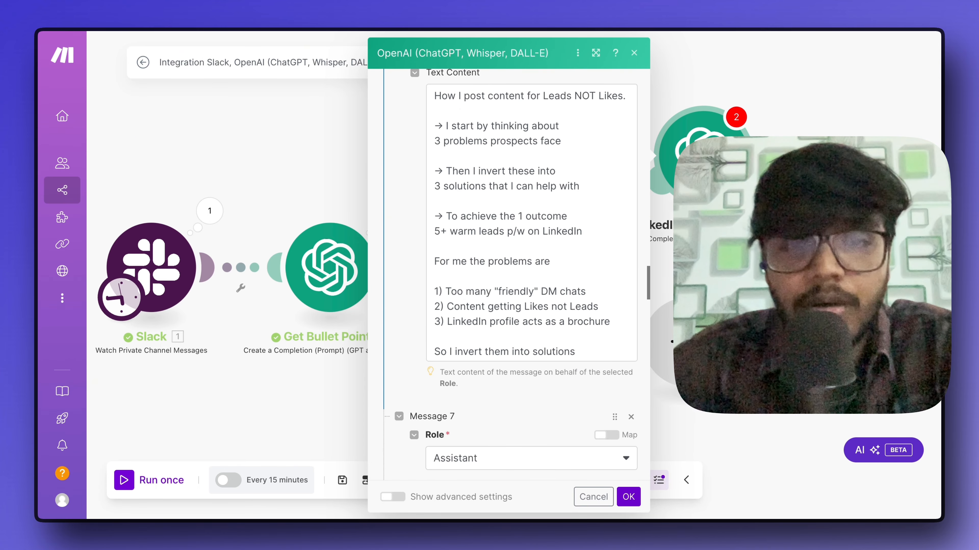
scroll(509, 270, "down", 10)
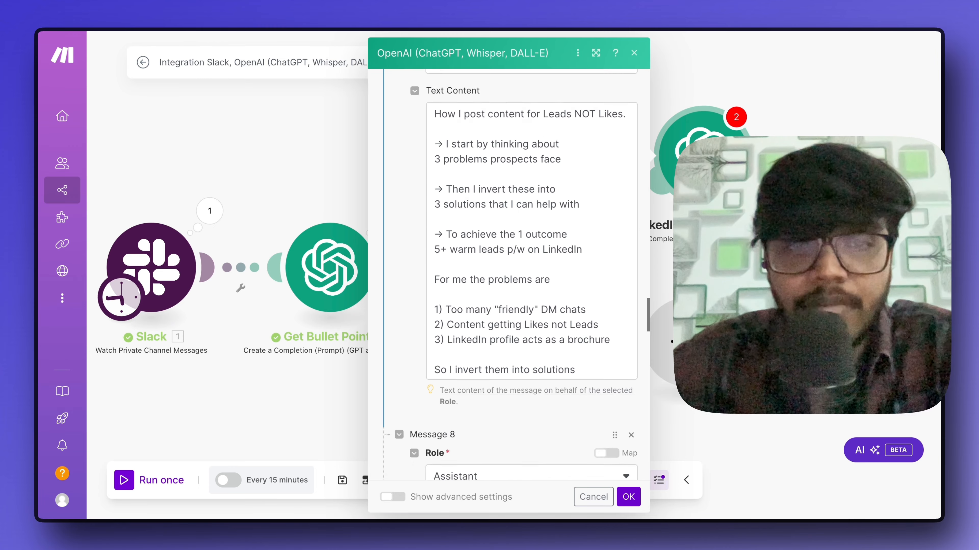
scroll(508, 270, "up", 20)
scroll(509, 270, "up", 15)
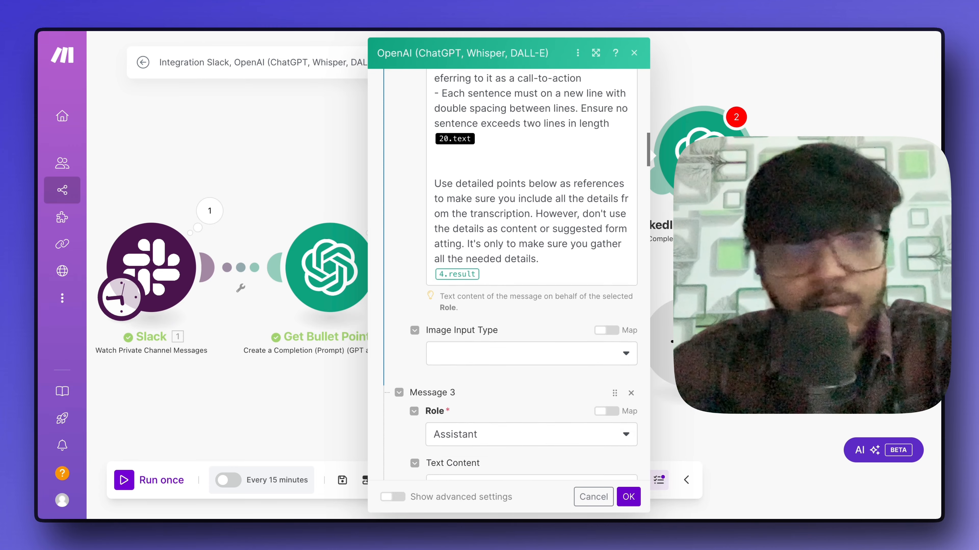
scroll(509, 270, "up", 15)
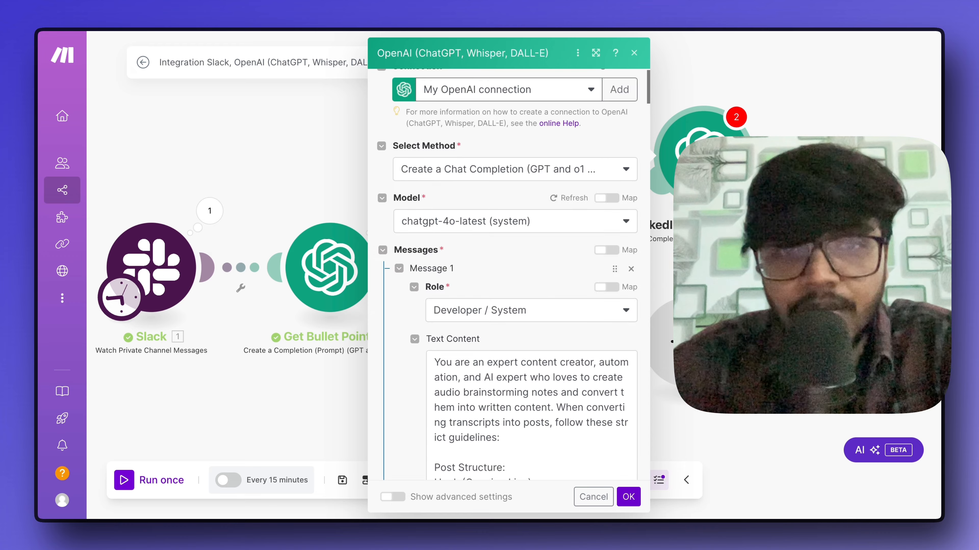
Read through Message 1's system prompt in detail, from the opening hook guidelines to the P.S. section
scroll(459, 313, "down", 3)
scroll(489, 297, "up", 1)
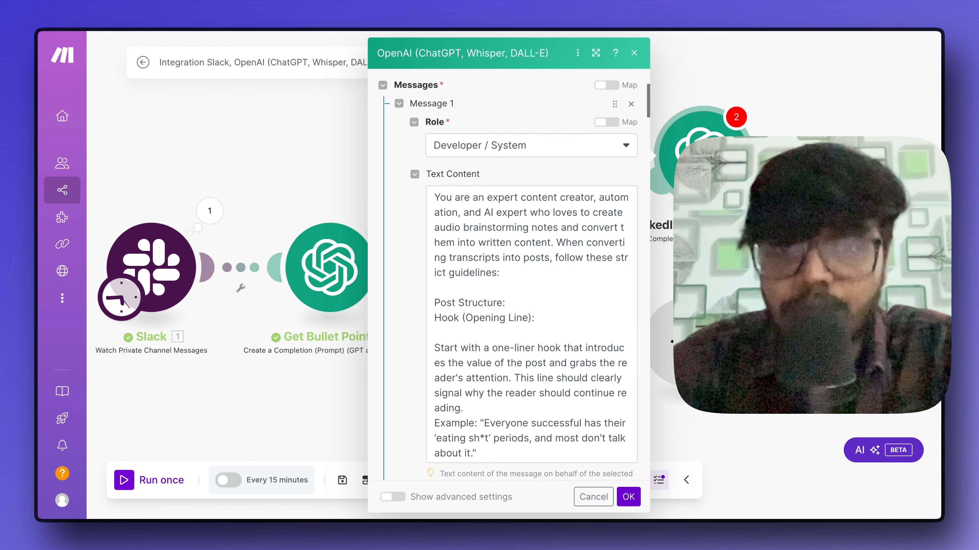
scroll(531, 325, "down", 5)
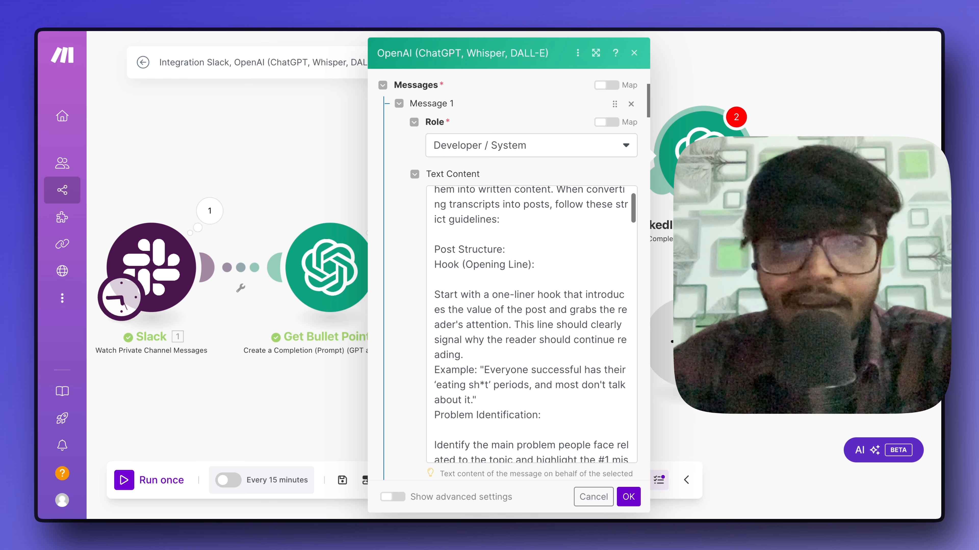
scroll(532, 325, "down", 2)
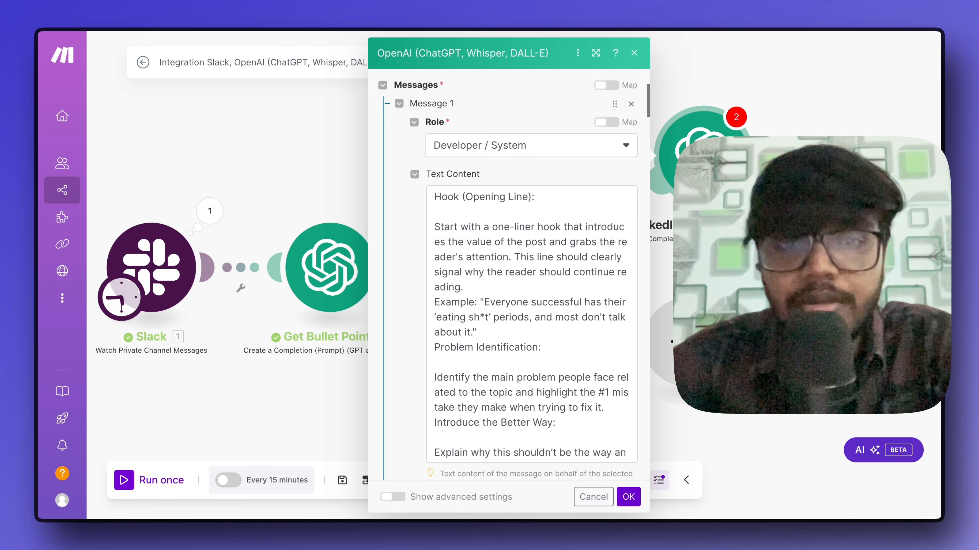
scroll(531, 325, "down", 1)
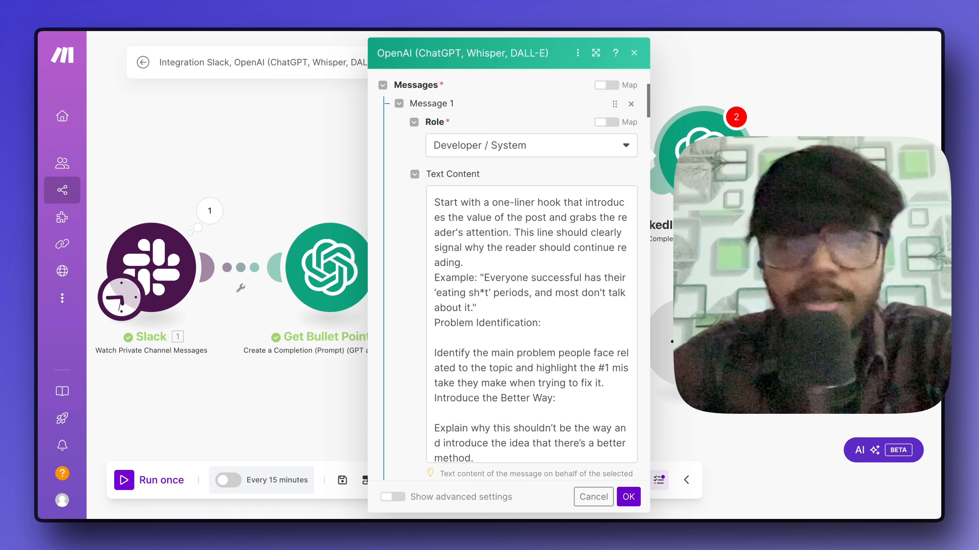
scroll(531, 325, "down", 5)
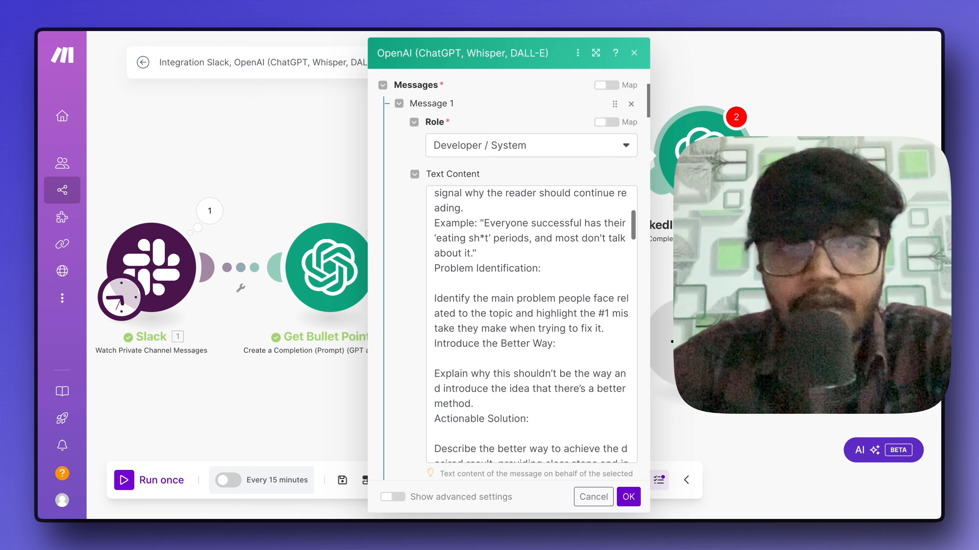
scroll(532, 325, "up", 1)
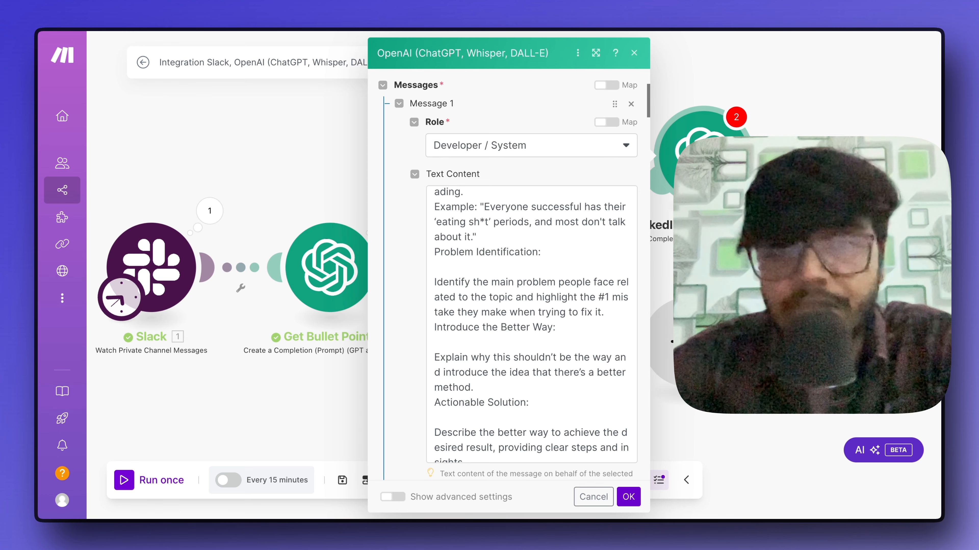
scroll(499, 245, "up", 1)
scroll(526, 293, "down", 4)
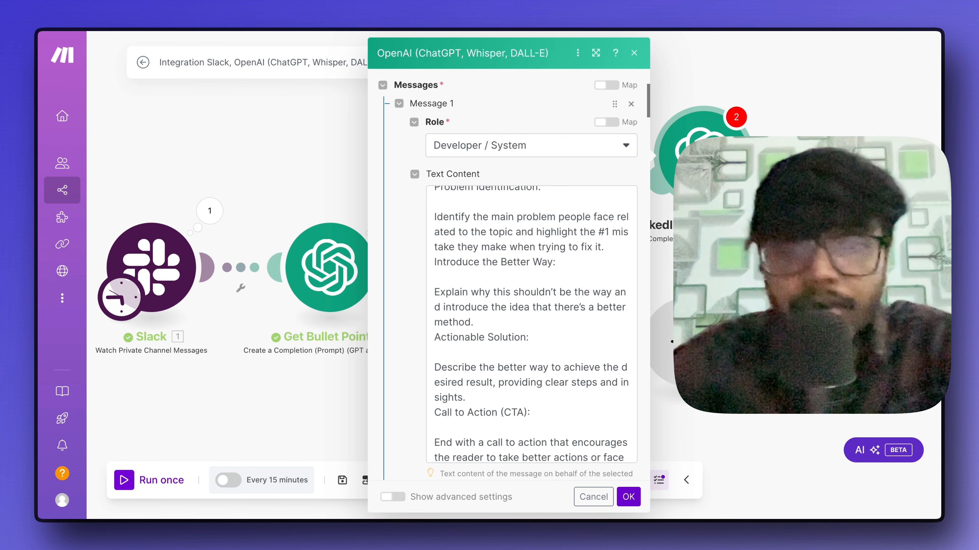
scroll(532, 323, "down", 10)
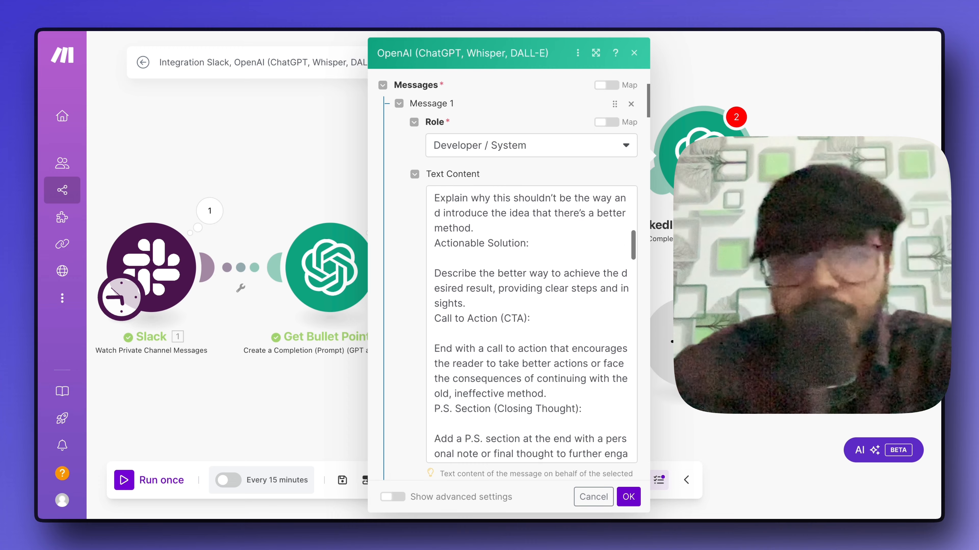
scroll(532, 324, "down", 3)
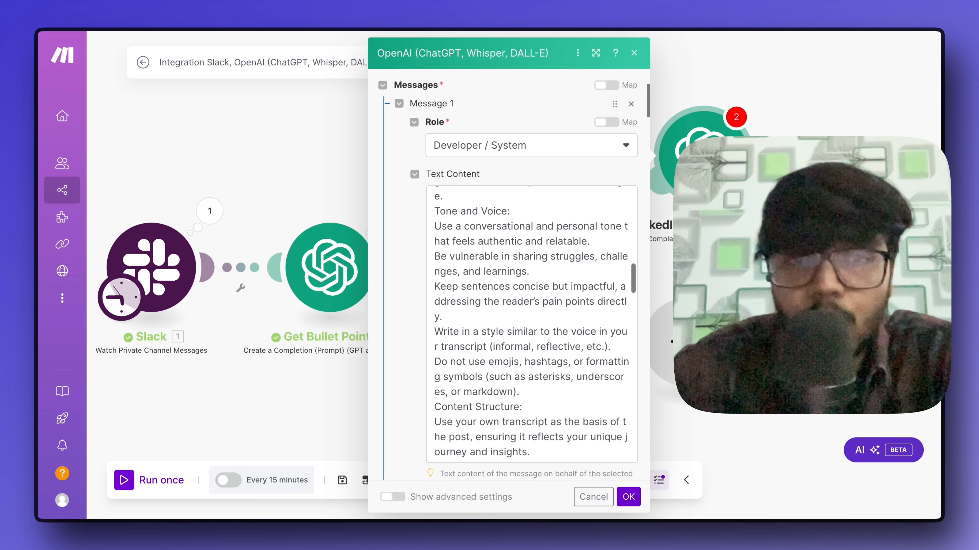
scroll(531, 324, "up", 2)
scroll(532, 324, "down", 8)
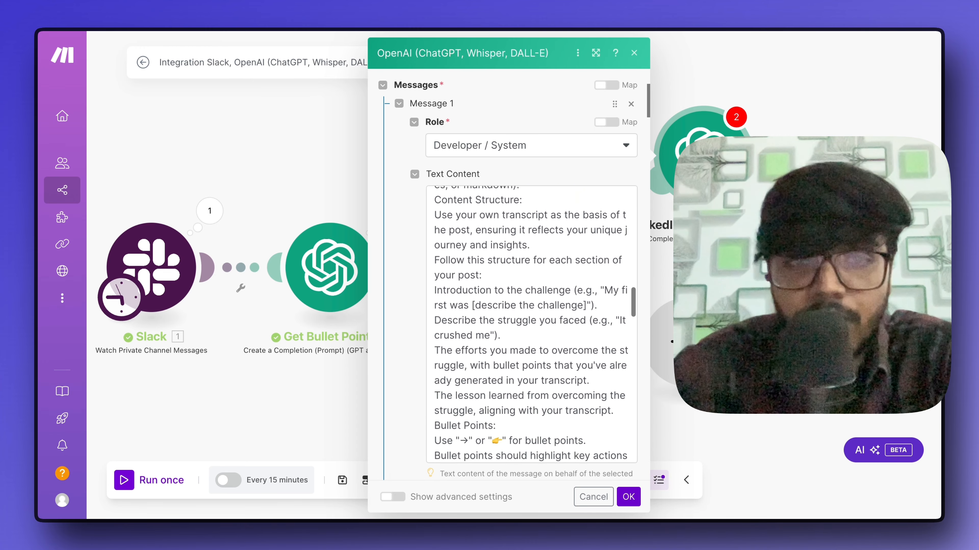
scroll(531, 324, "down", 4)
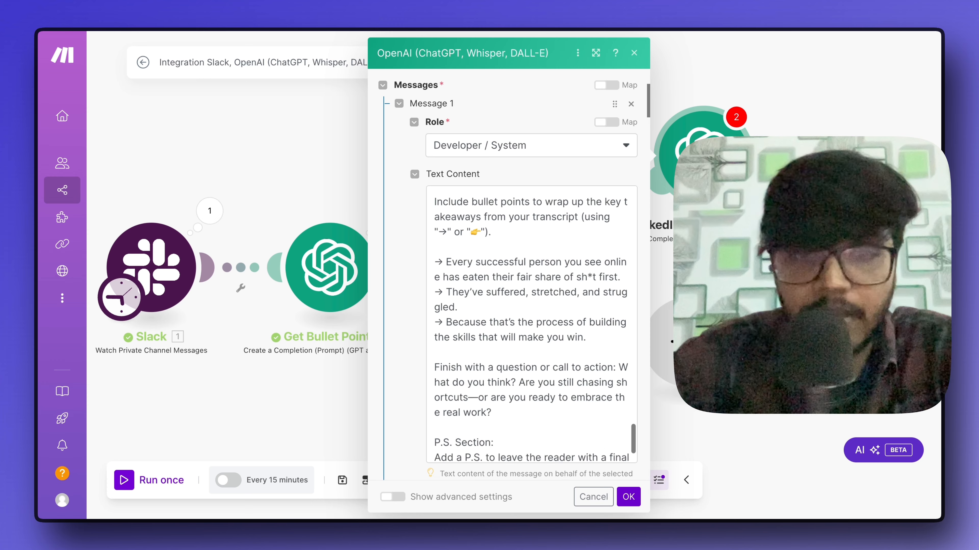
In Message 2's text, replace the 20.text reference with Slack's Text and the 4.result reference with the Get Bullet Points Result
scroll(528, 297, "down", 1)
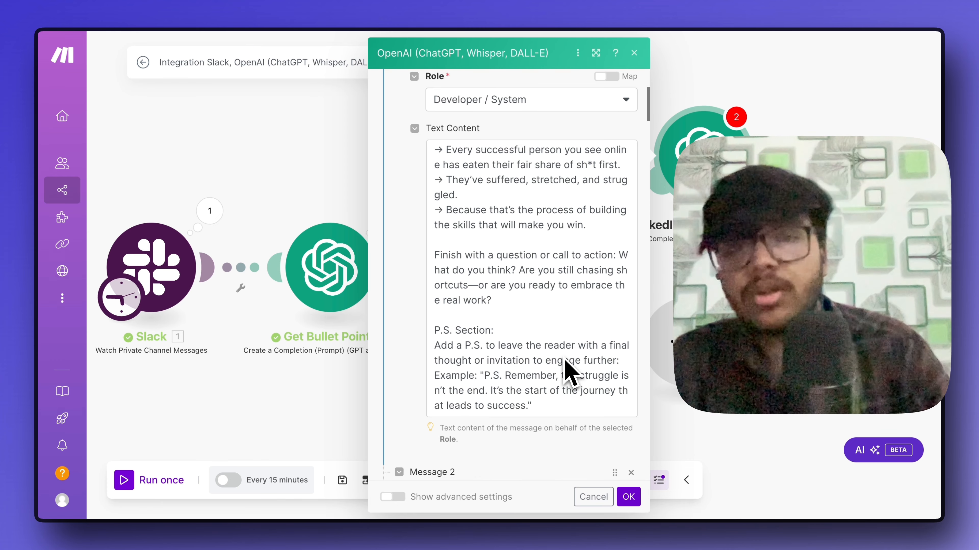
scroll(566, 366, "down", 9)
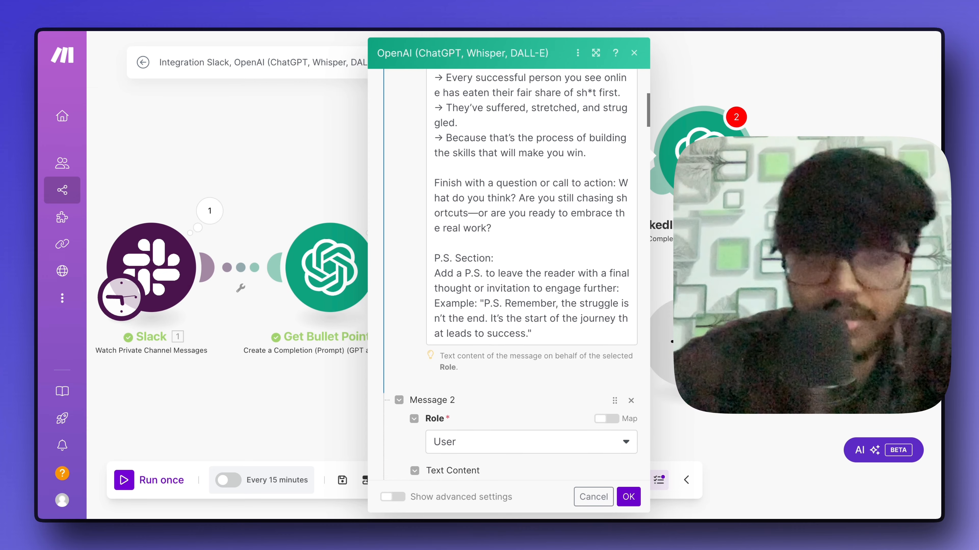
scroll(564, 339, "up", 5)
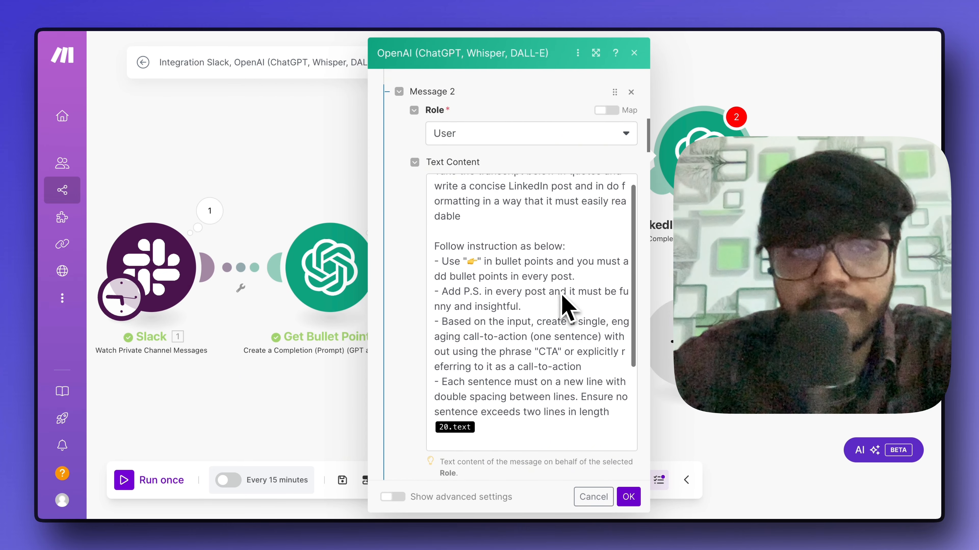
scroll(564, 305, "down", 1)
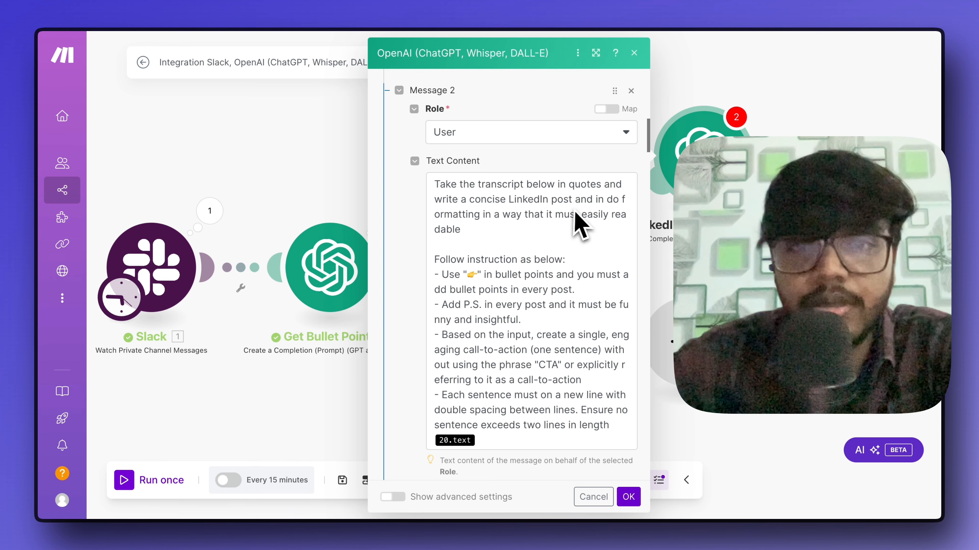
scroll(578, 320, "down", 5)
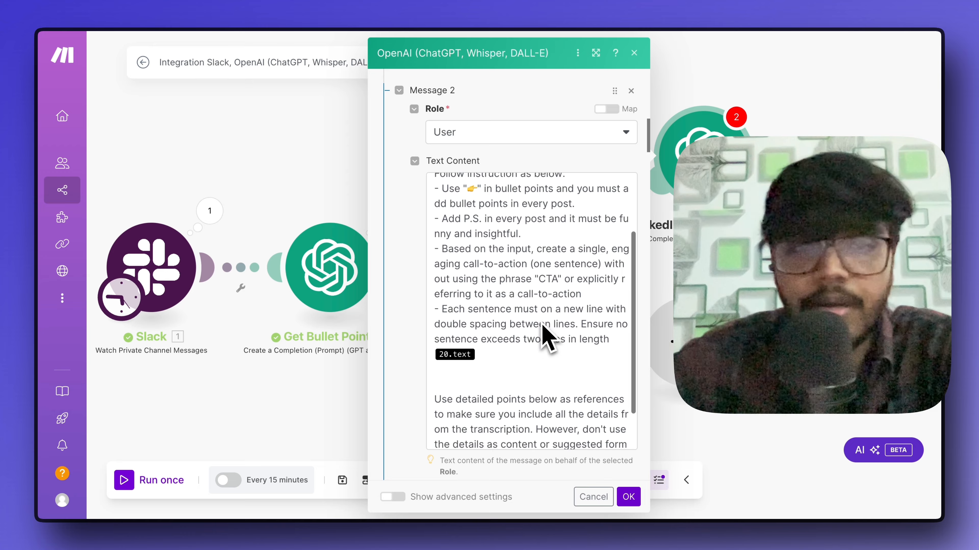
left_click(480, 218)
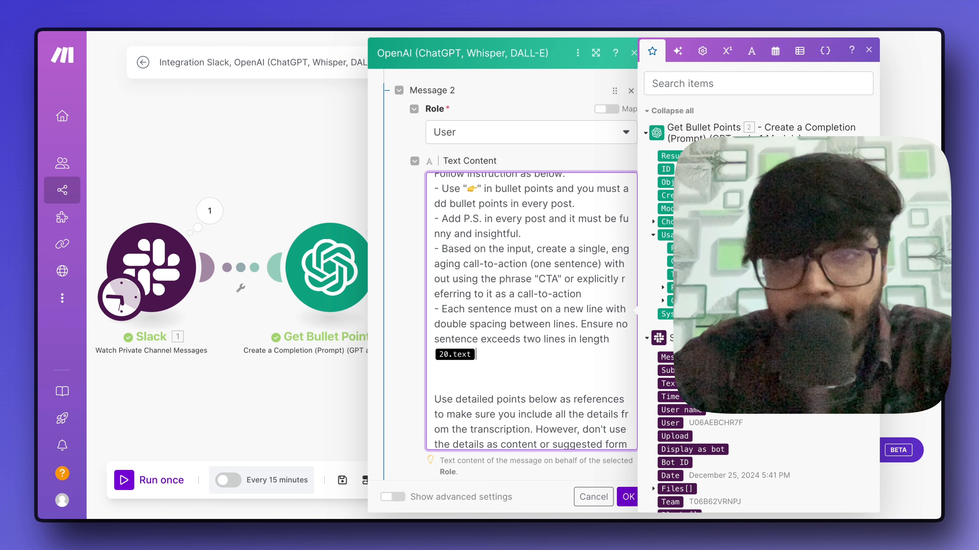
scroll(747, 193, "down", 1)
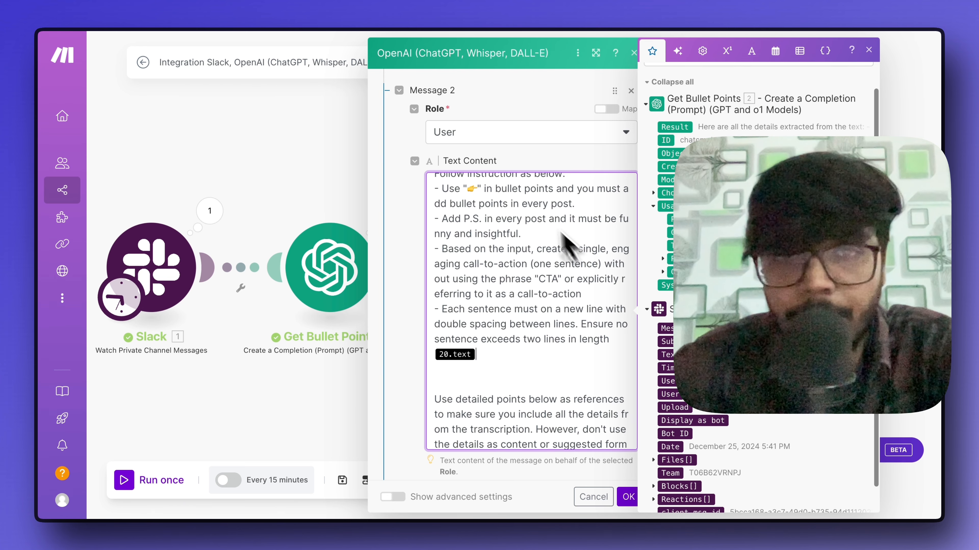
scroll(562, 236, "down", 5)
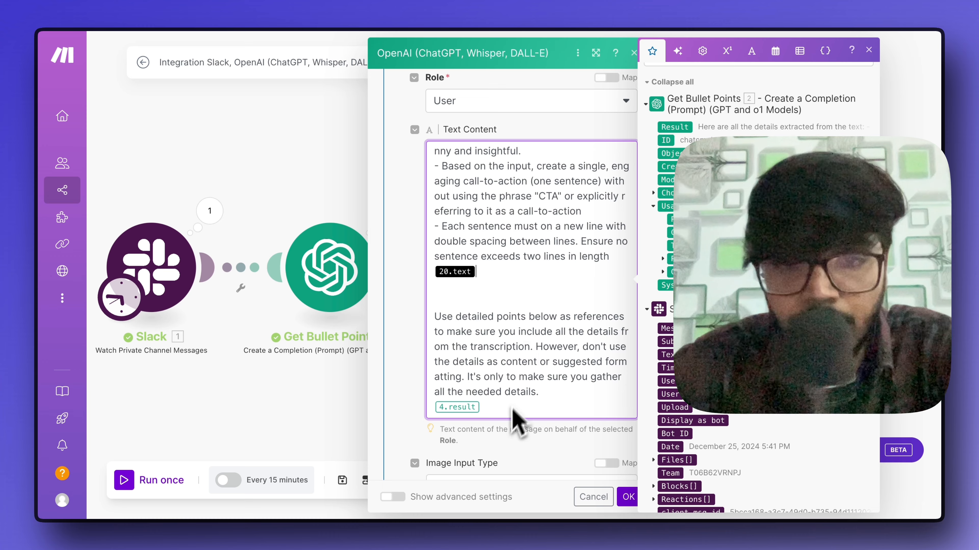
key("BackSpace")
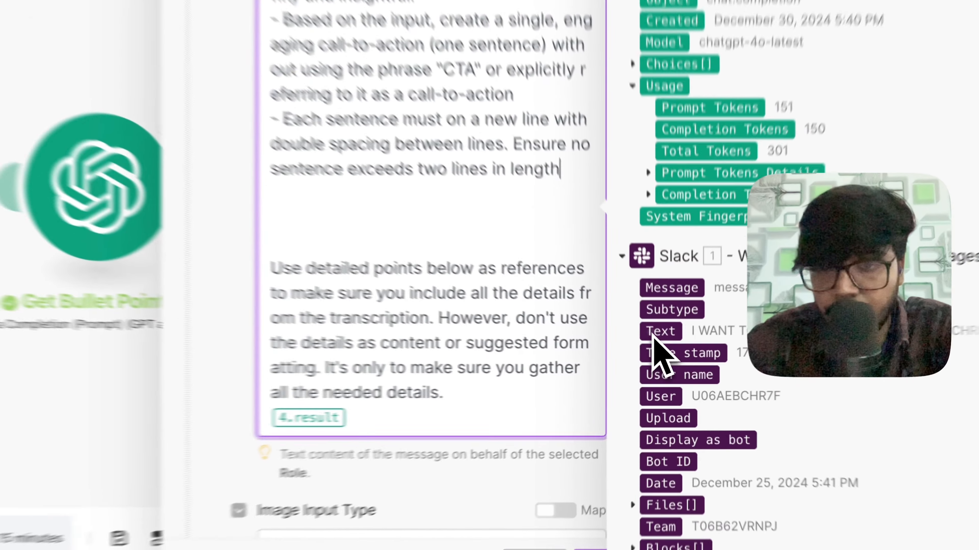
left_click(668, 355)
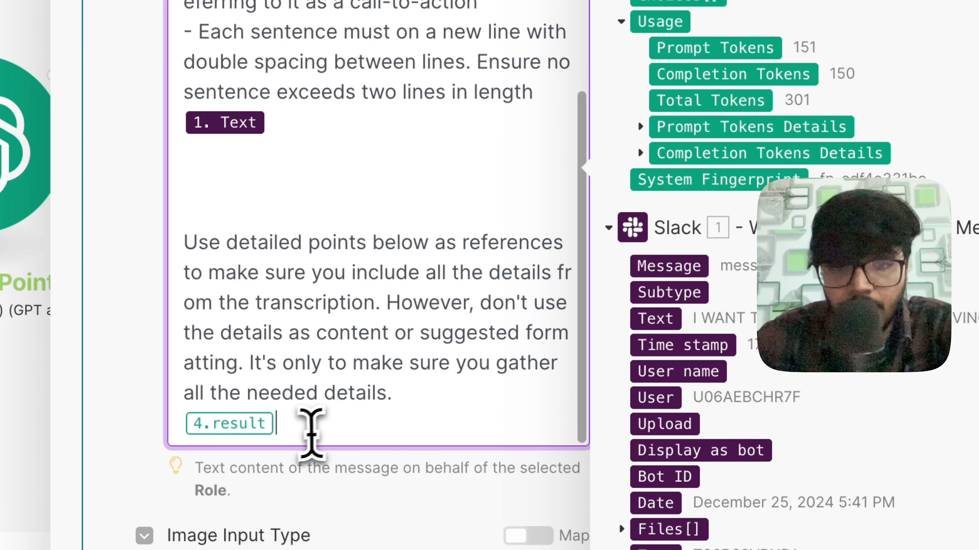
left_click(308, 451)
key("BackSpace")
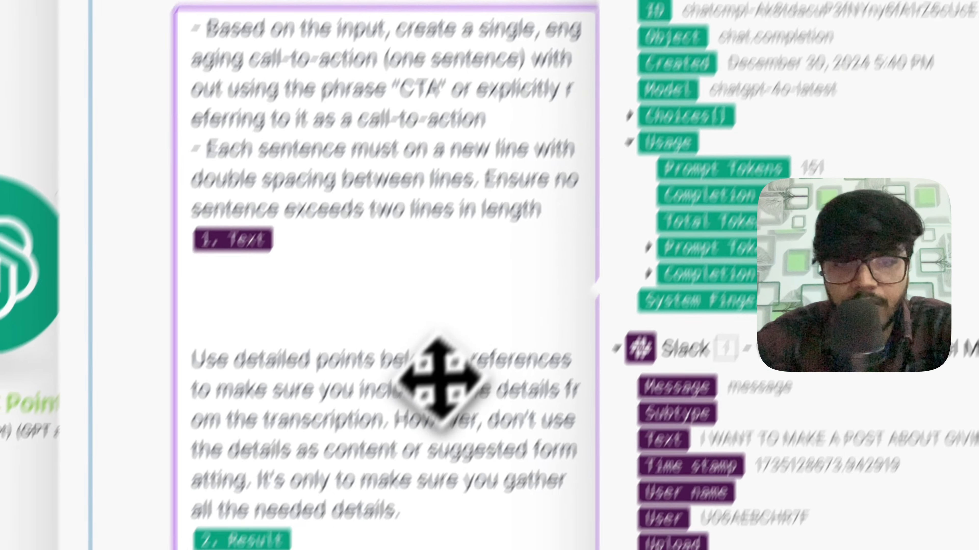
Check the remapped Message 2 and the Assistant example posts through to Max Completion Tokens, and save the LinkedIn + Facebook Post module's settings
scroll(358, 501, "down", 10)
scroll(480, 320, "up", 15)
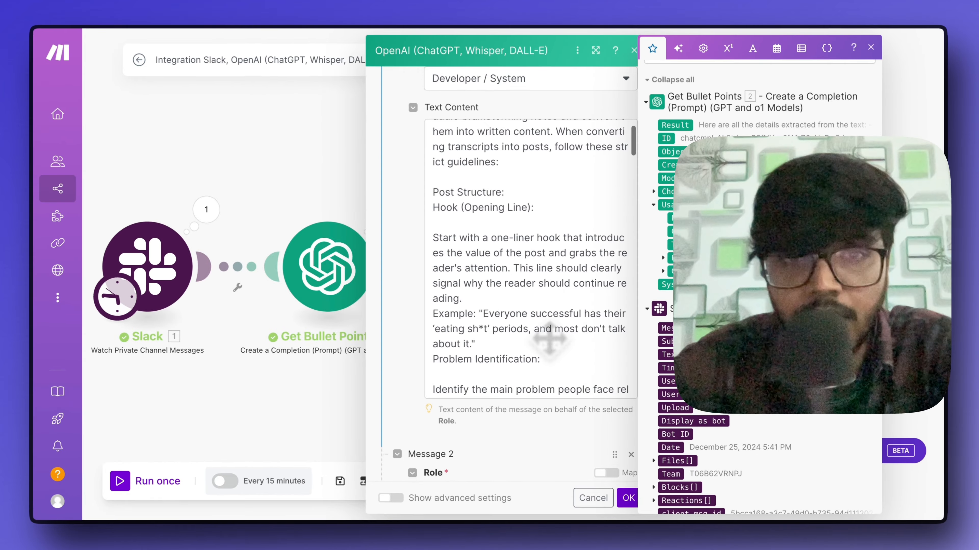
scroll(549, 338, "down", 15)
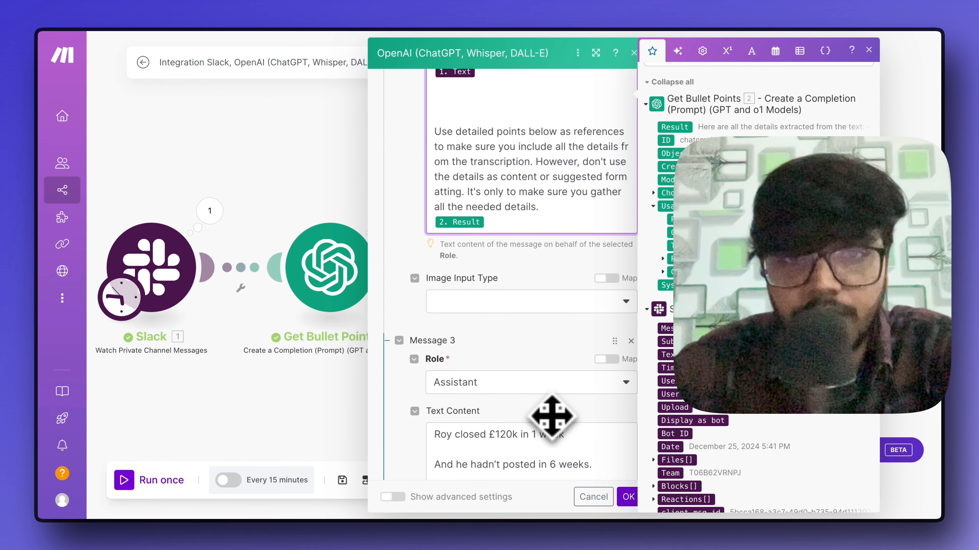
scroll(551, 416, "up", 5)
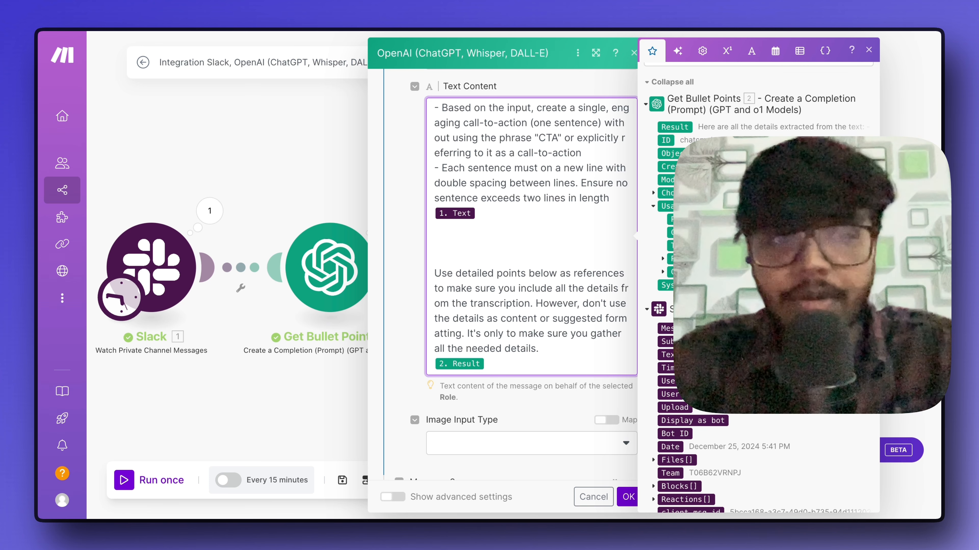
scroll(585, 376, "down", 7)
scroll(585, 376, "up", 5)
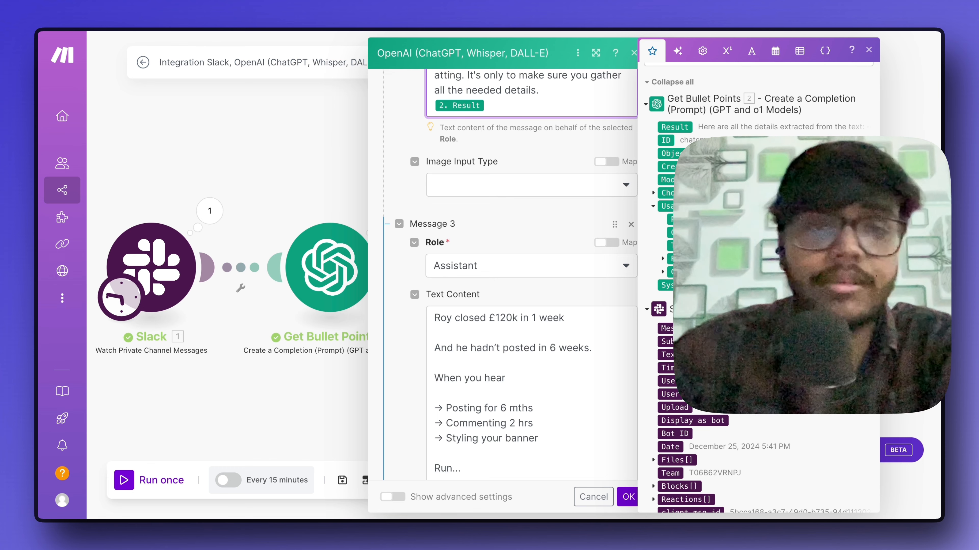
scroll(426, 366, "down", 7)
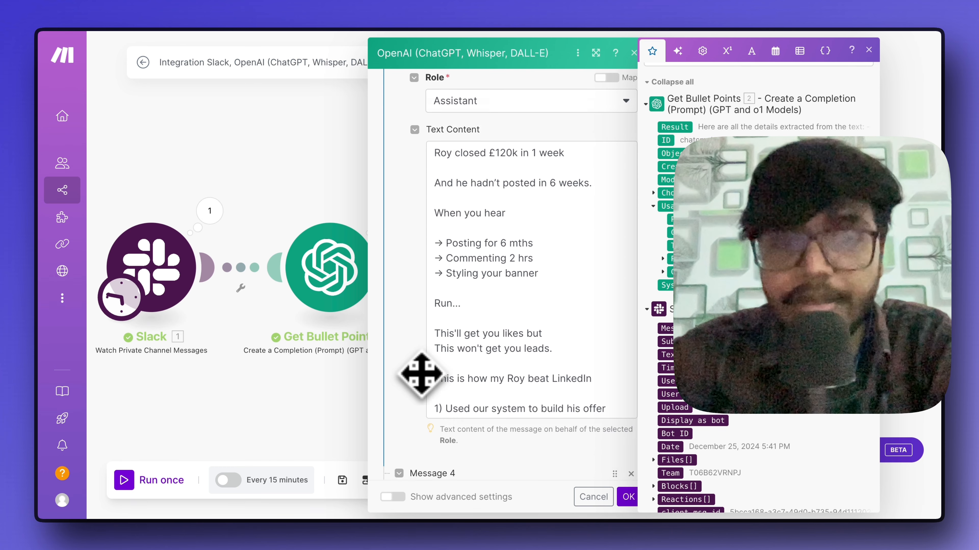
scroll(421, 373, "down", 2)
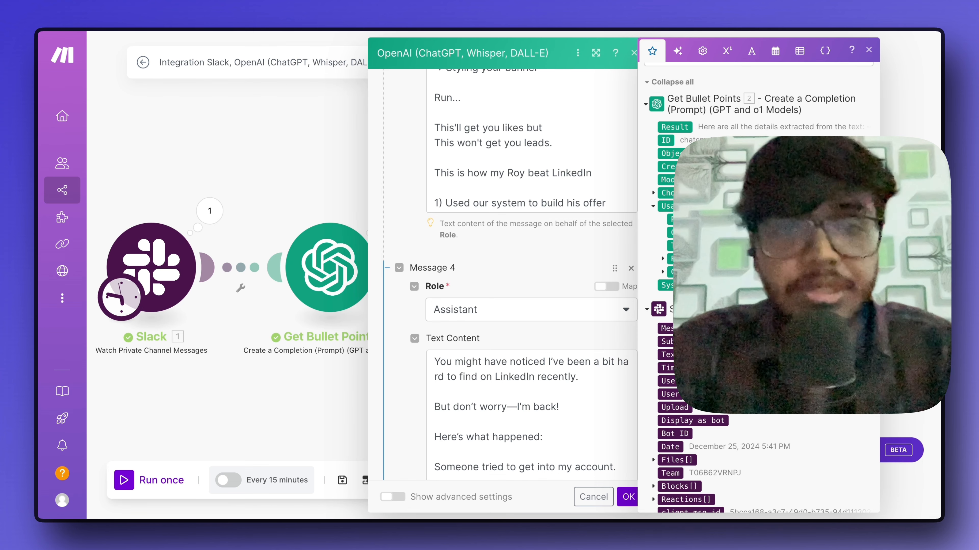
scroll(509, 276, "down", 4)
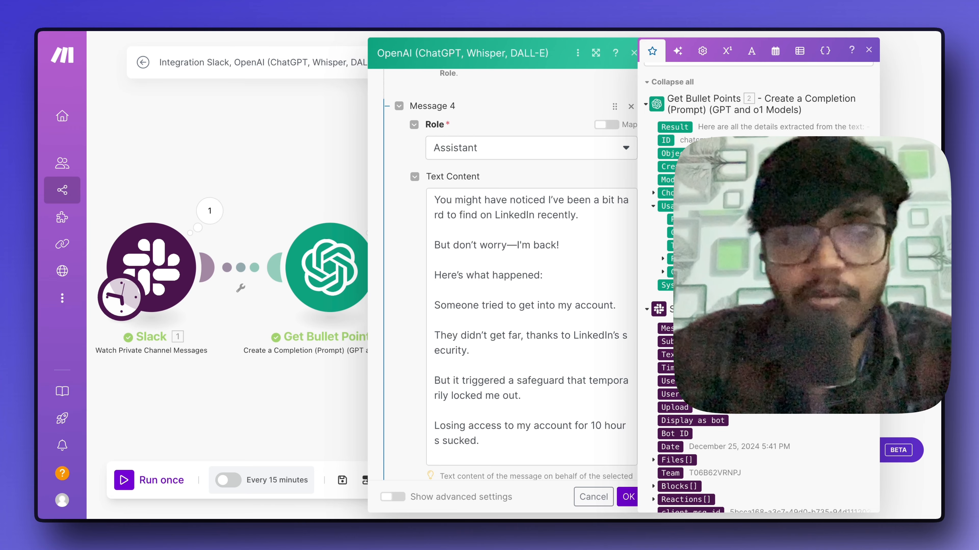
scroll(421, 374, "down", 20)
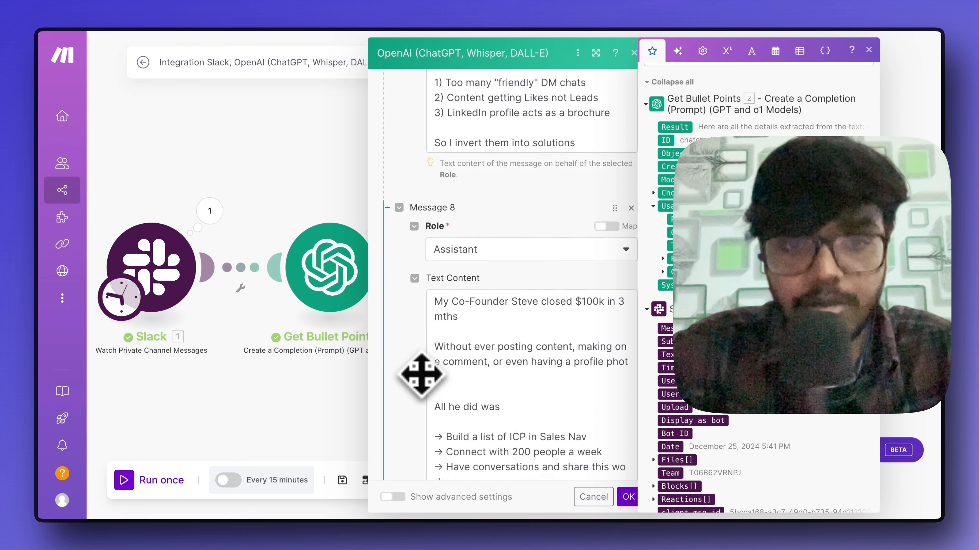
scroll(421, 373, "down", 20)
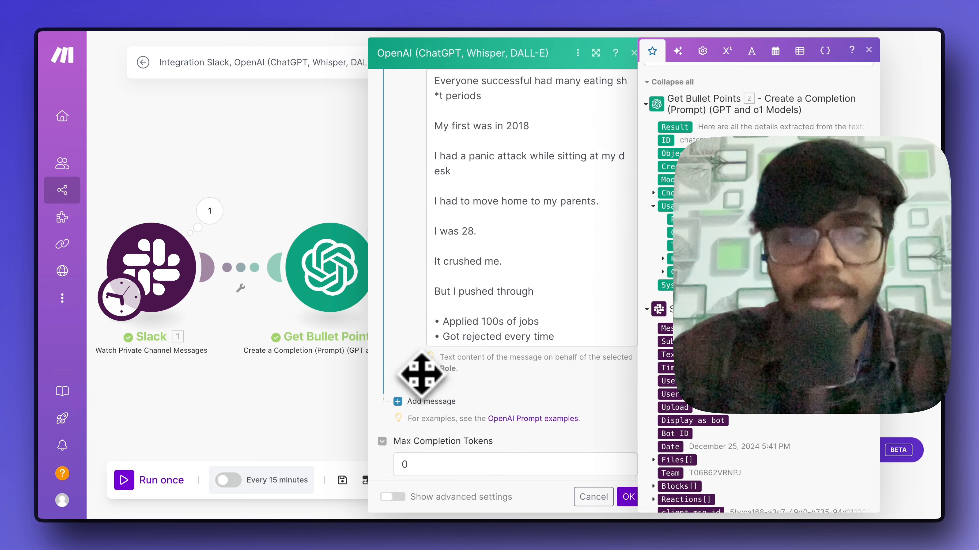
scroll(420, 373, "down", 3)
scroll(445, 312, "up", 1)
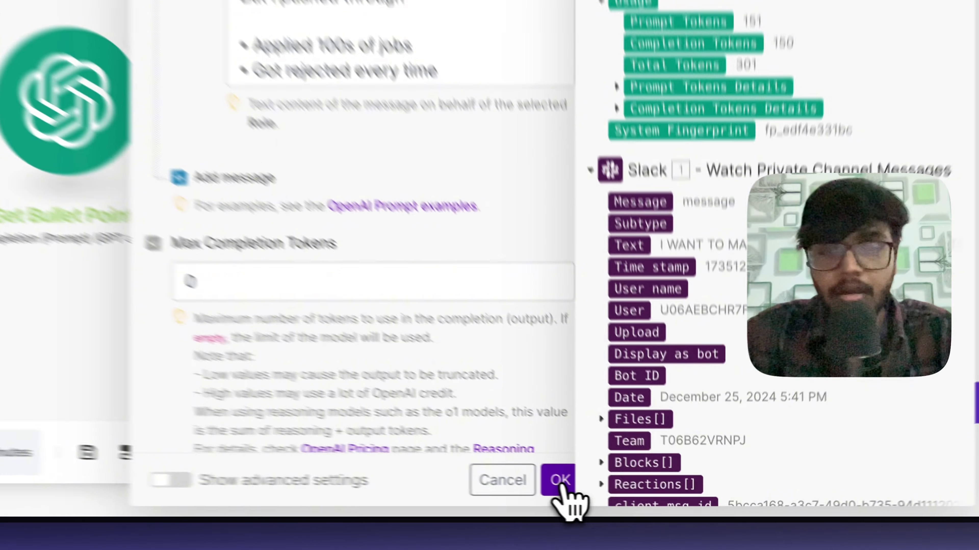
left_click(628, 497)
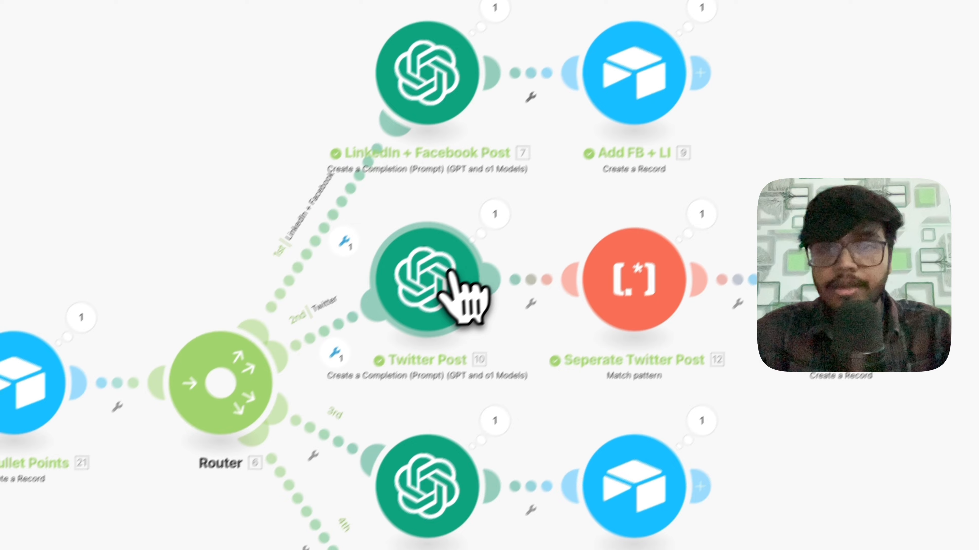
Copy the Twitter Post module from the finished scenario into the new scenario and attach it to the Router
right_click(451, 261)
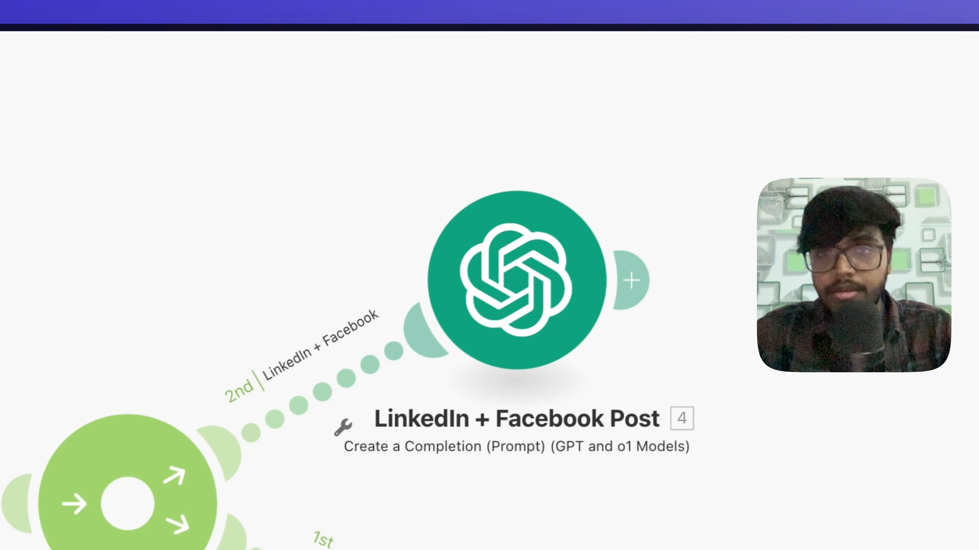
key("super+v")
left_click_drag(758, 378, 621, 407)
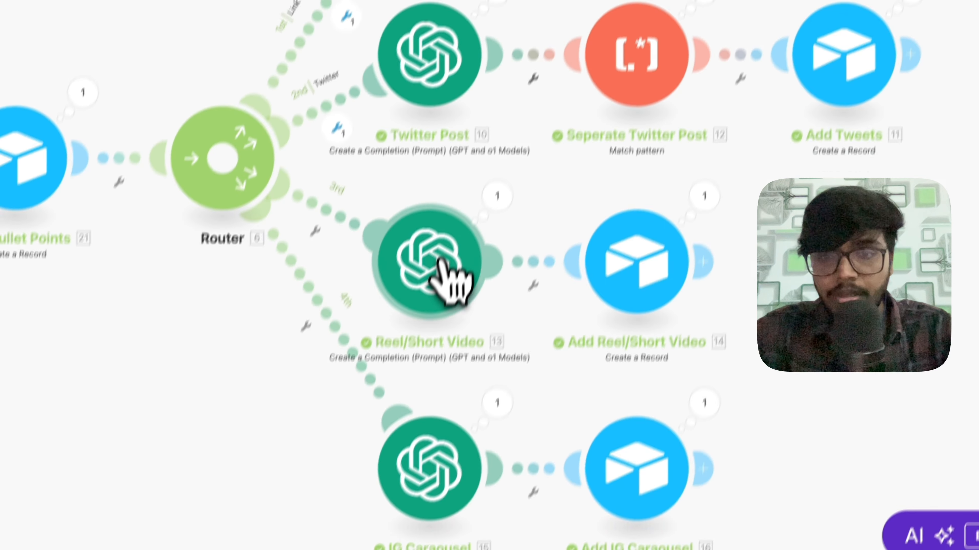
Copy the Reel/Short Video and IG Caraousel modules from the finished scenario and attach both to the Router as new routes
right_click(443, 266)
left_click(519, 422)
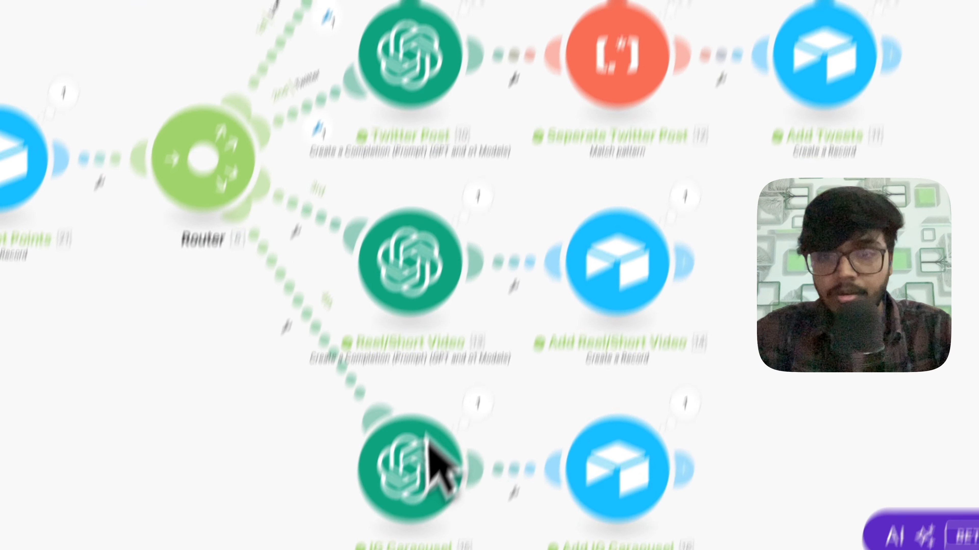
right_click(426, 435)
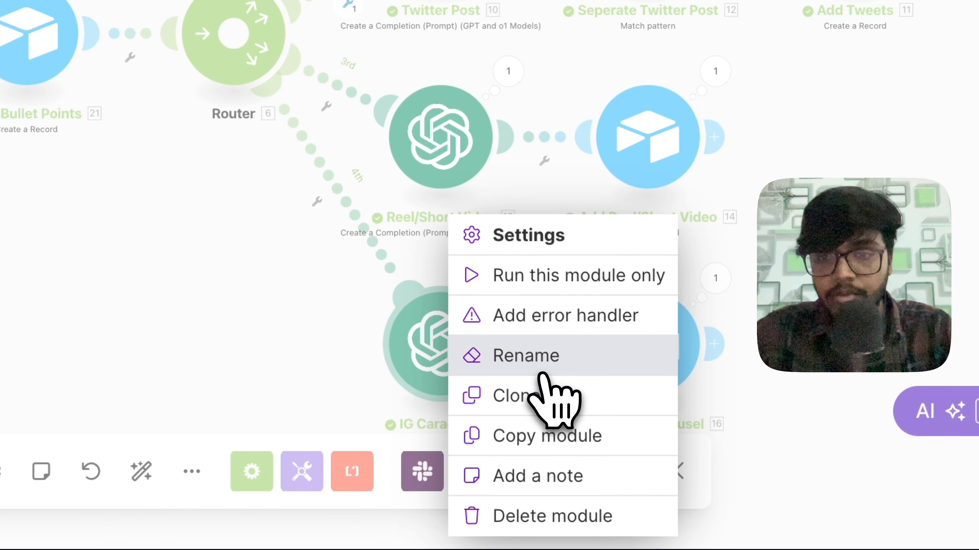
left_click(540, 419)
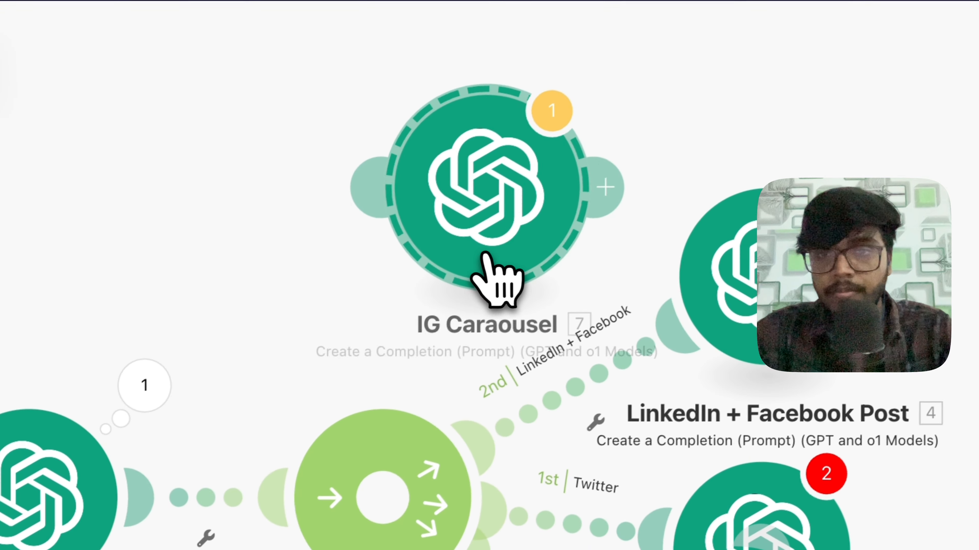
left_click_drag(485, 254, 503, 471)
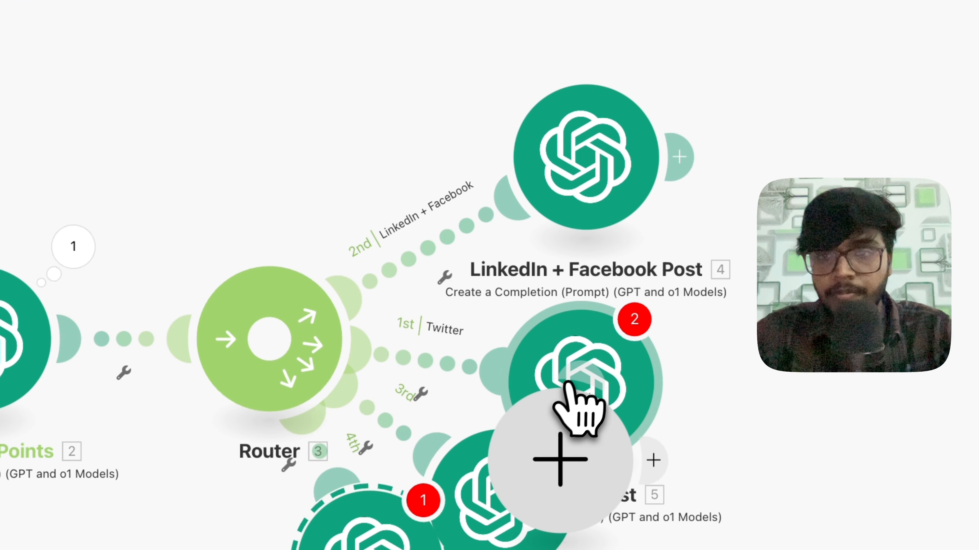
Delete the empty module overlapping the Router's branches and auto-align the whole scenario
right_click(562, 462)
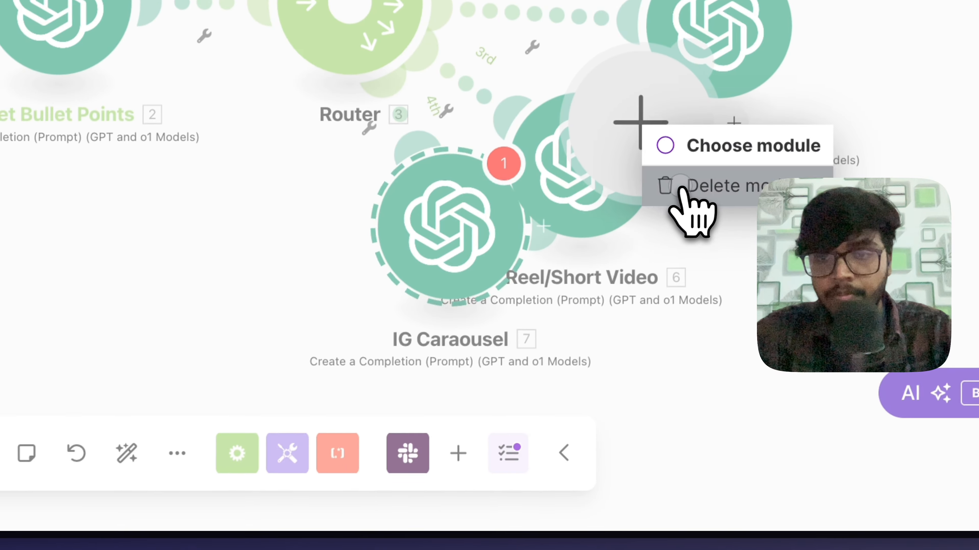
left_click(609, 532)
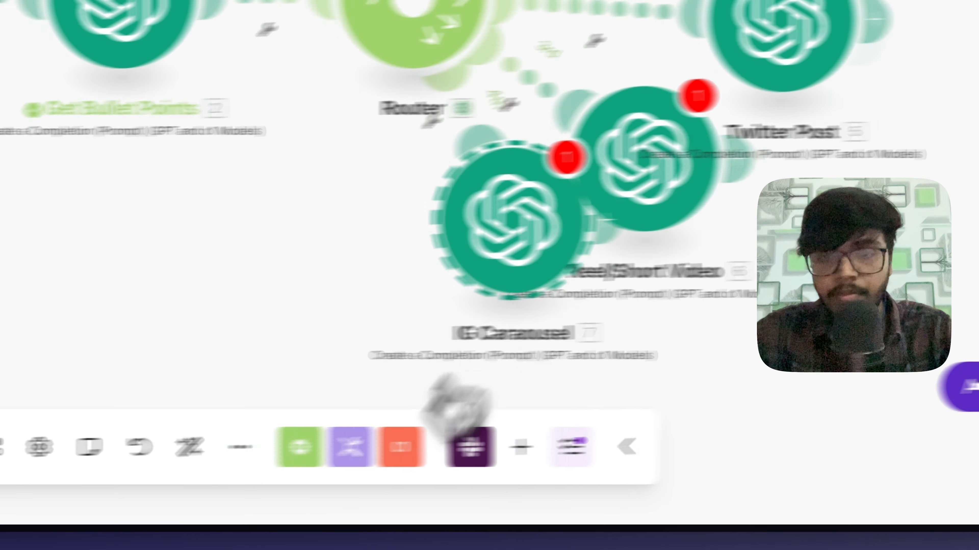
left_click(189, 449)
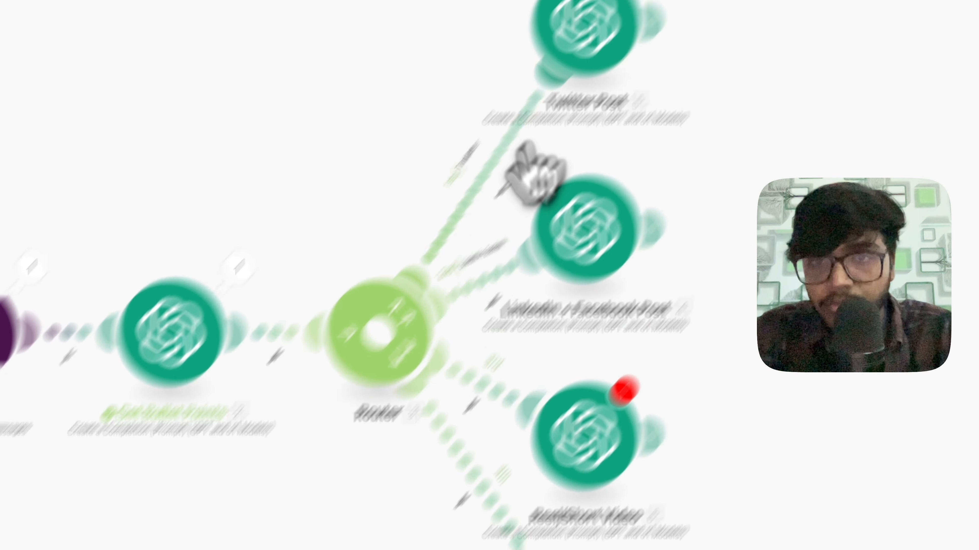
In the Twitter Post module, replace the 20.text reference in Message 2's text content with the Slack message's Text
left_click(584, 46)
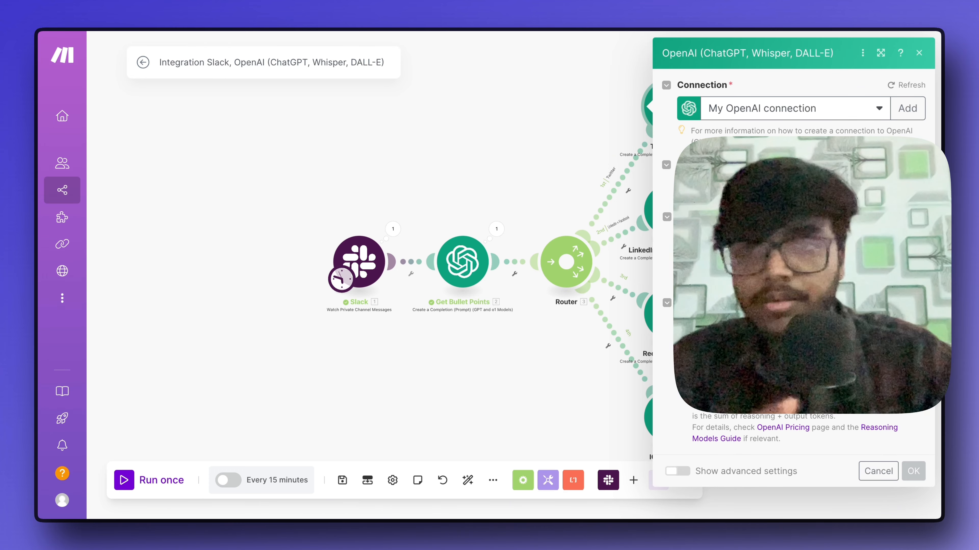
scroll(793, 270, "down", 3)
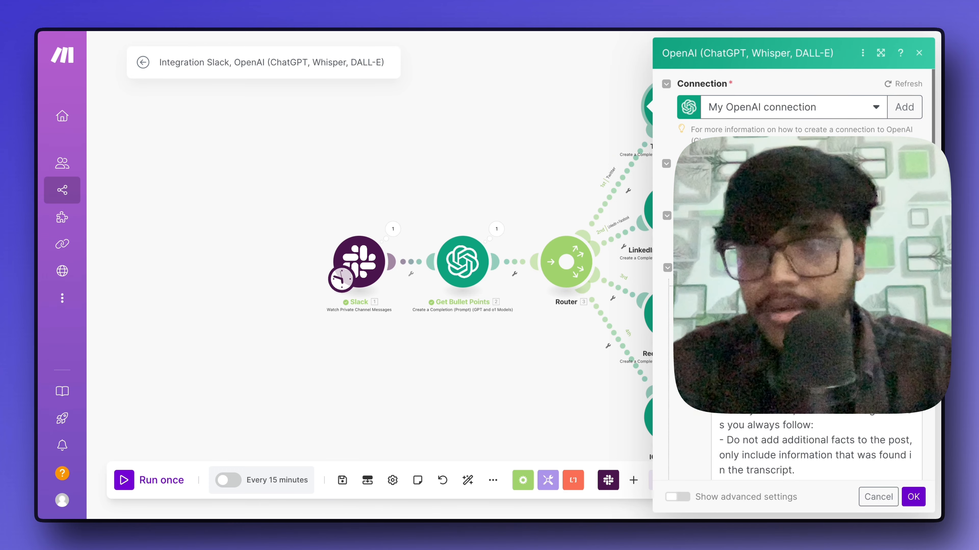
scroll(793, 270, "down", 5)
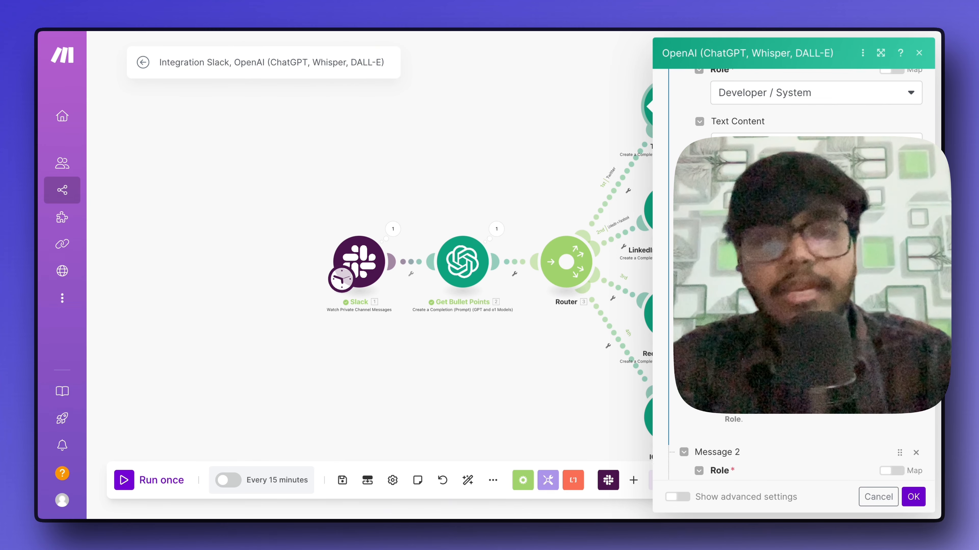
scroll(794, 270, "down", 3)
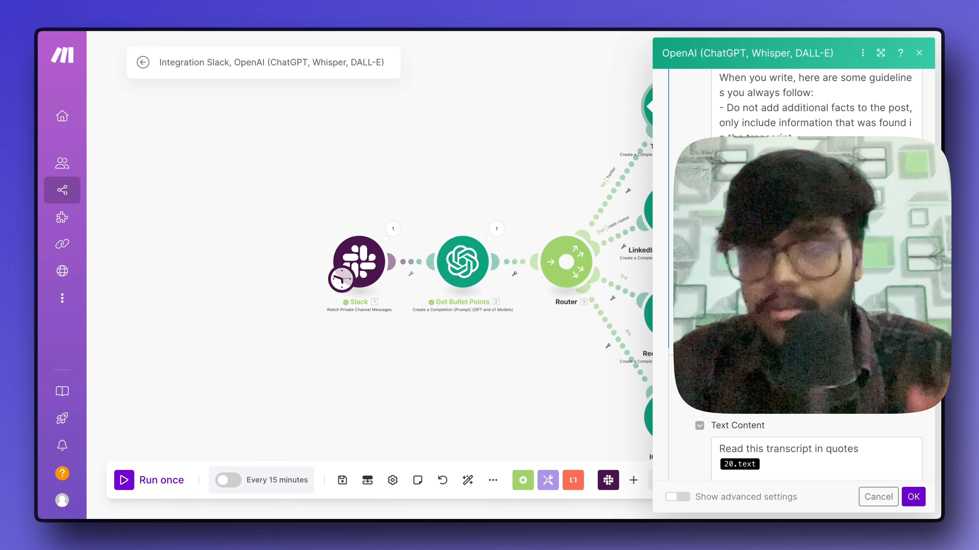
scroll(766, 340, "down", 3)
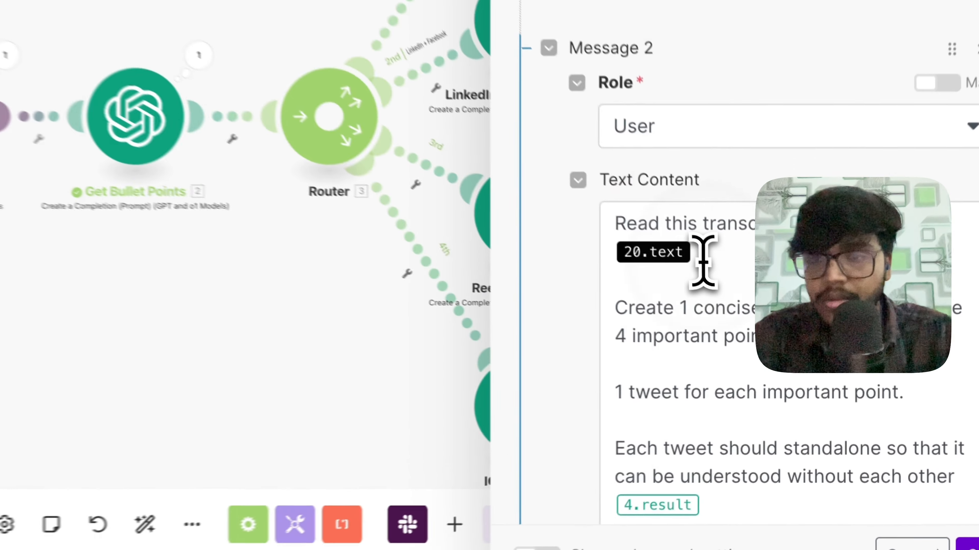
left_click(766, 339)
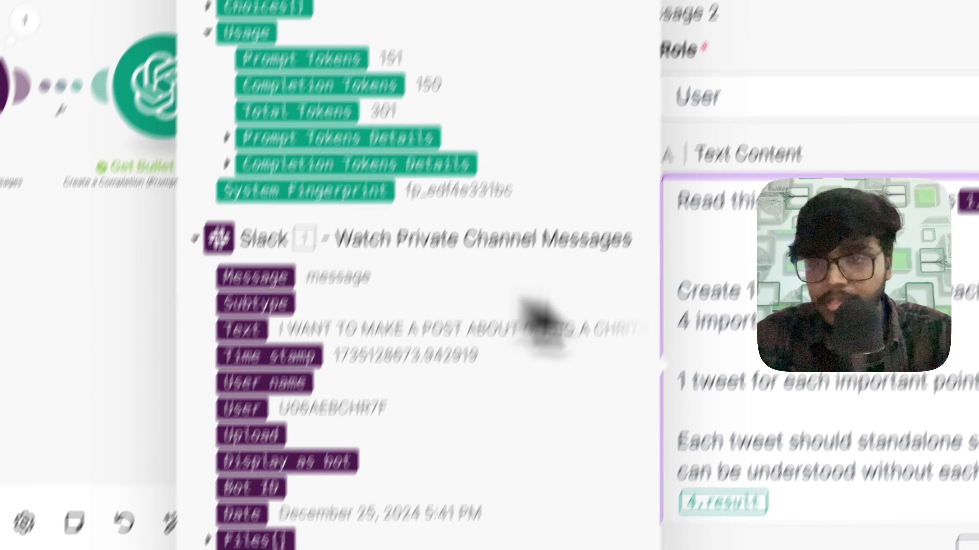
scroll(794, 276, "down", 3)
Replace the 4.result reference at the end of Message 2 with the Get Bullet Points Result, and save the Twitter Post module
left_click(791, 272)
key("BackSpace")
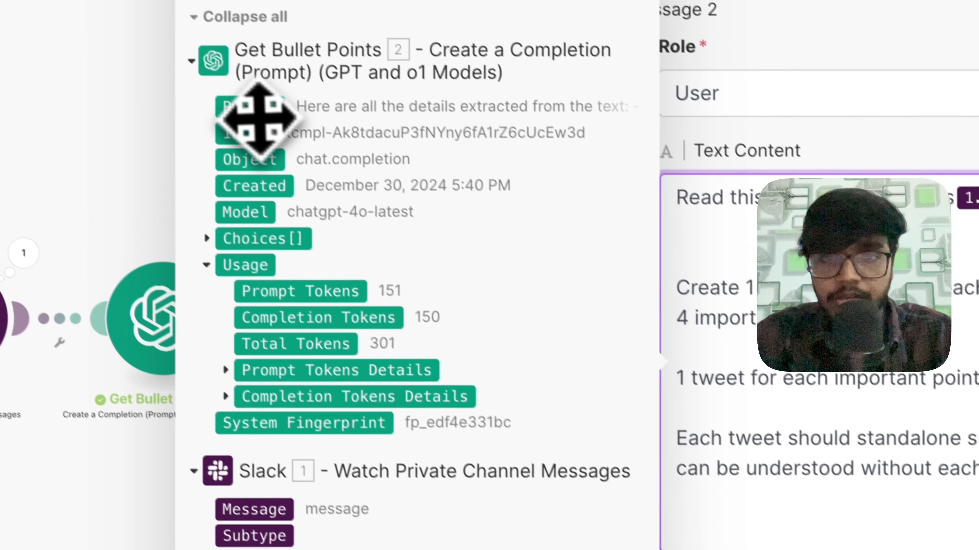
left_click(175, 37)
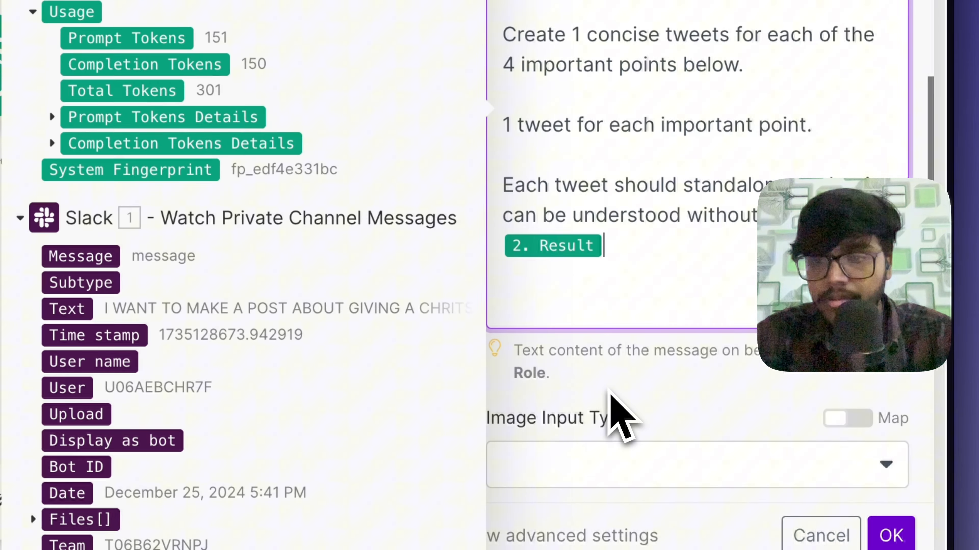
left_click(631, 422)
scroll(631, 422, "down", 3)
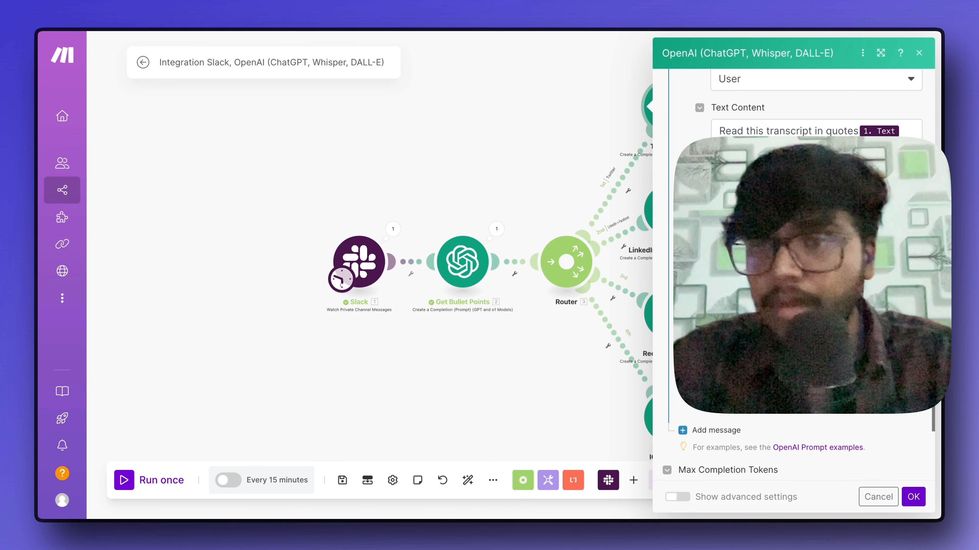
scroll(794, 270, "down", 5)
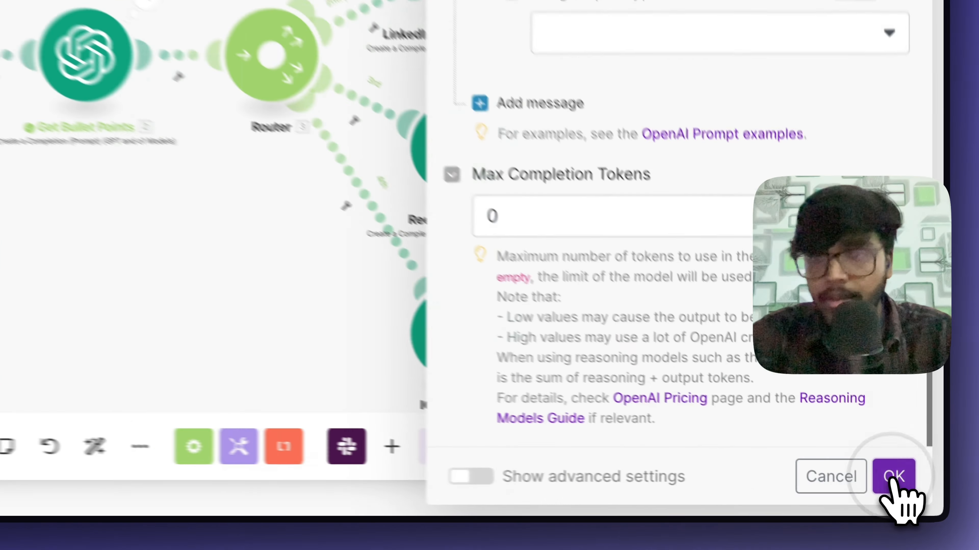
left_click(914, 497)
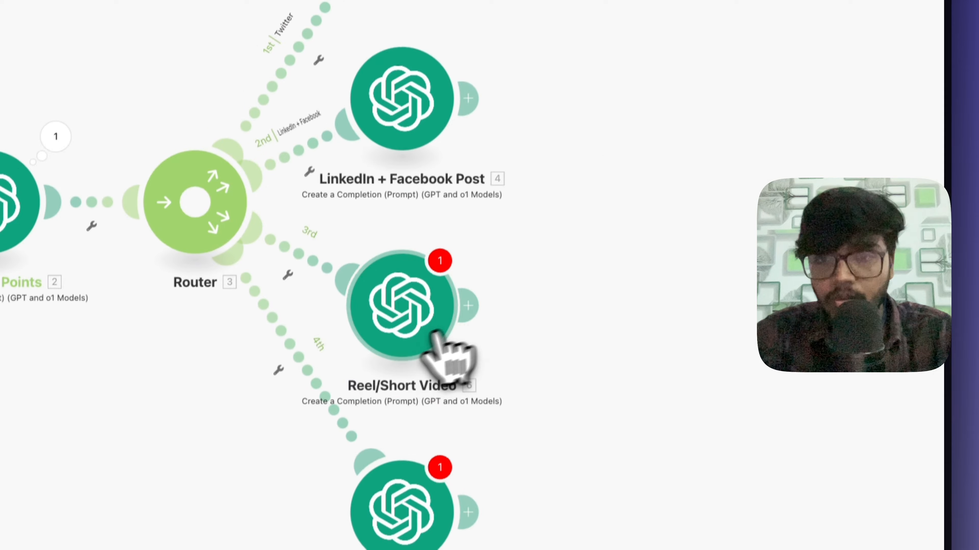
In the Reel/Short Video module, replace the 20.text reference in Message 1 with the Slack message's Text and save the module
left_click(667, 316)
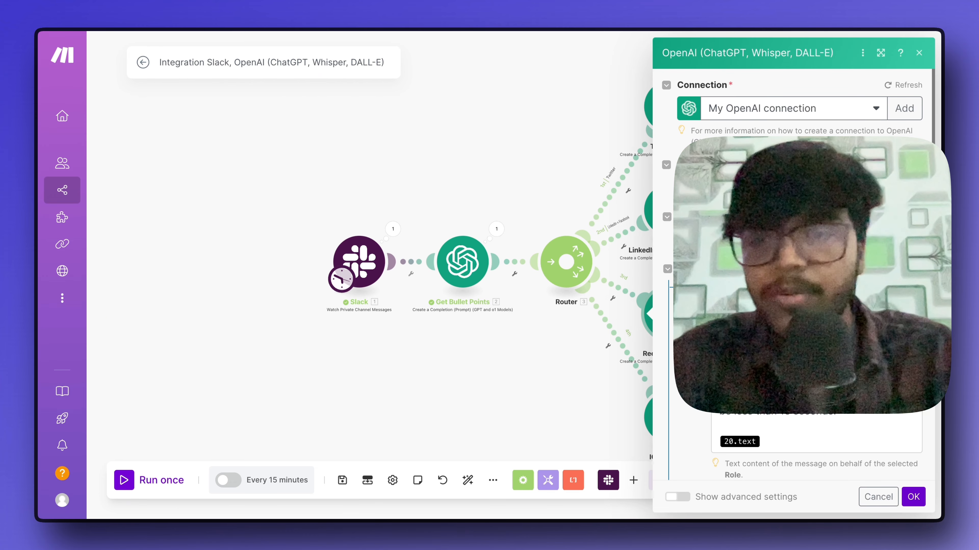
scroll(793, 270, "down", 3)
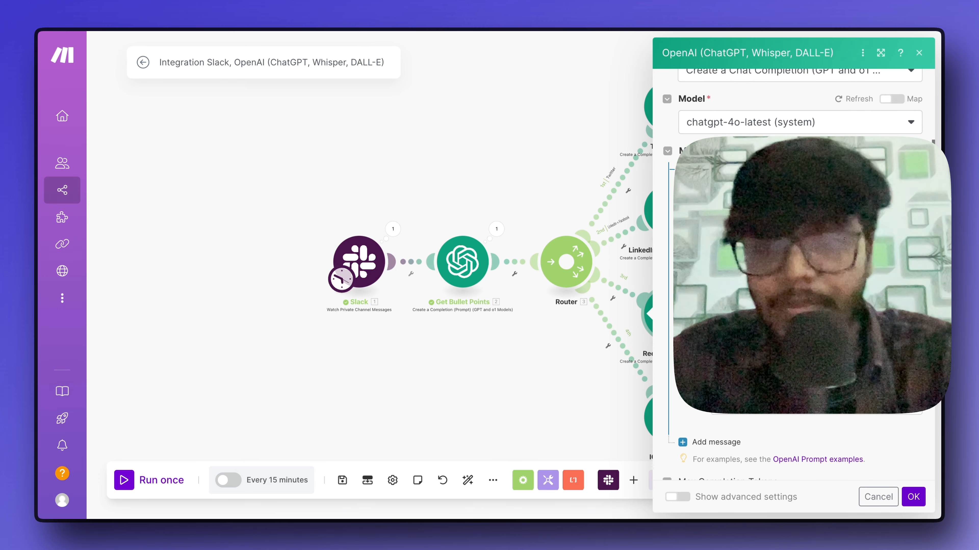
scroll(794, 270, "down", 10)
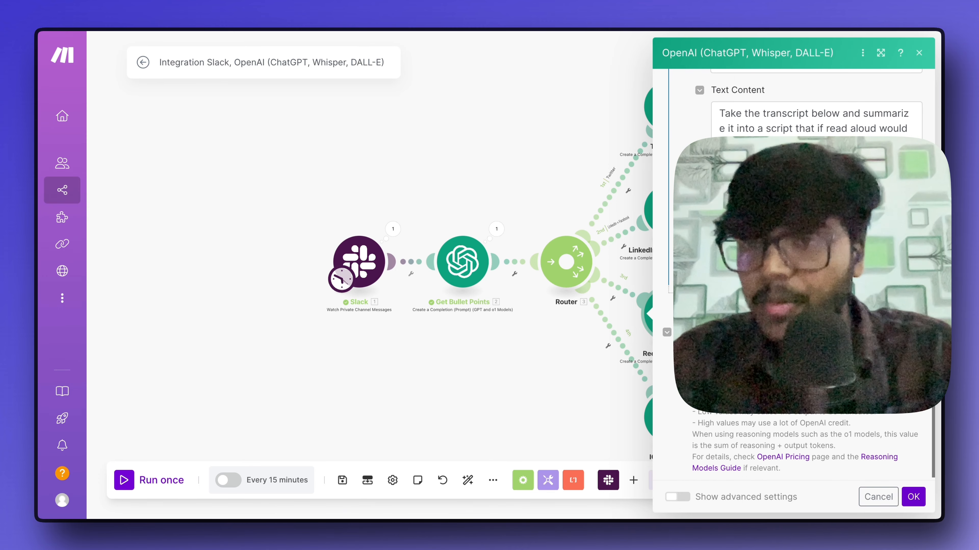
scroll(793, 270, "up", 13)
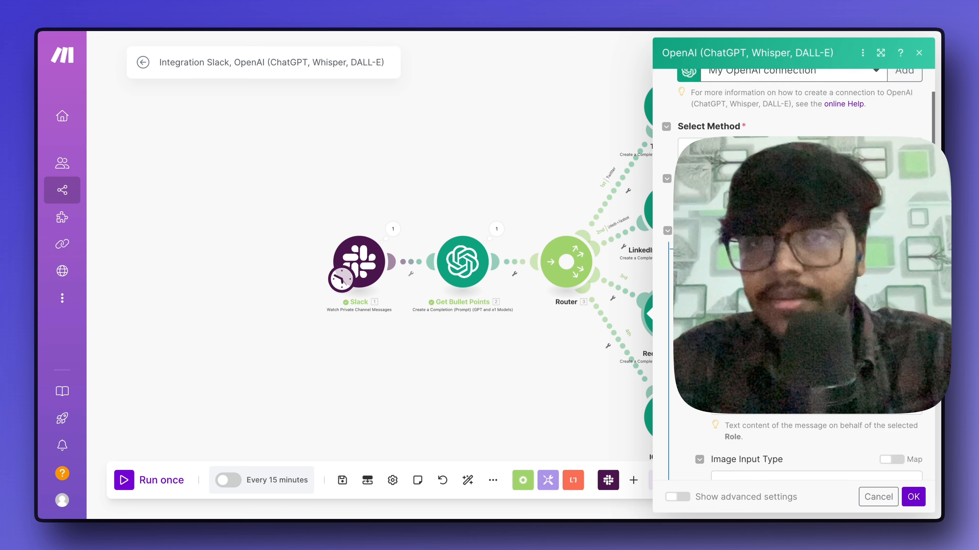
scroll(793, 270, "down", 2)
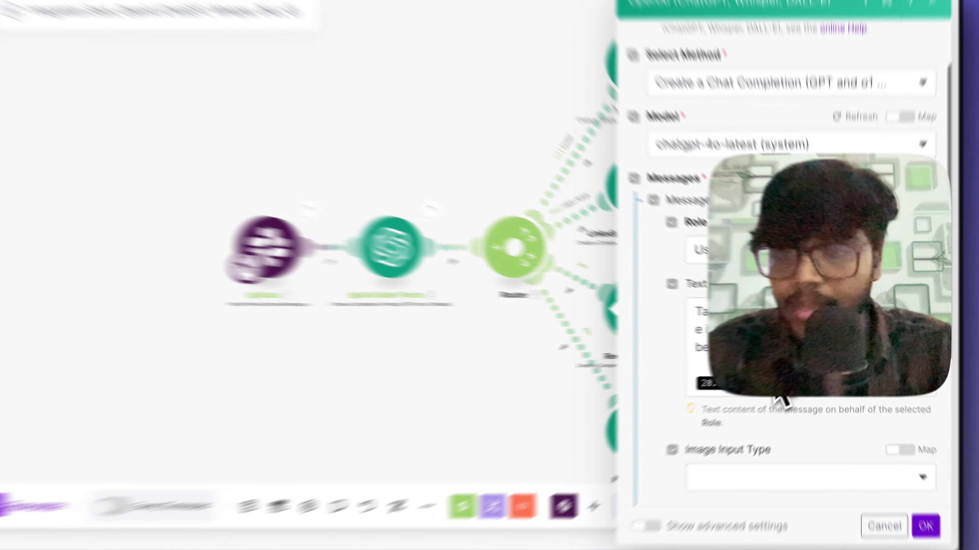
left_click(777, 376)
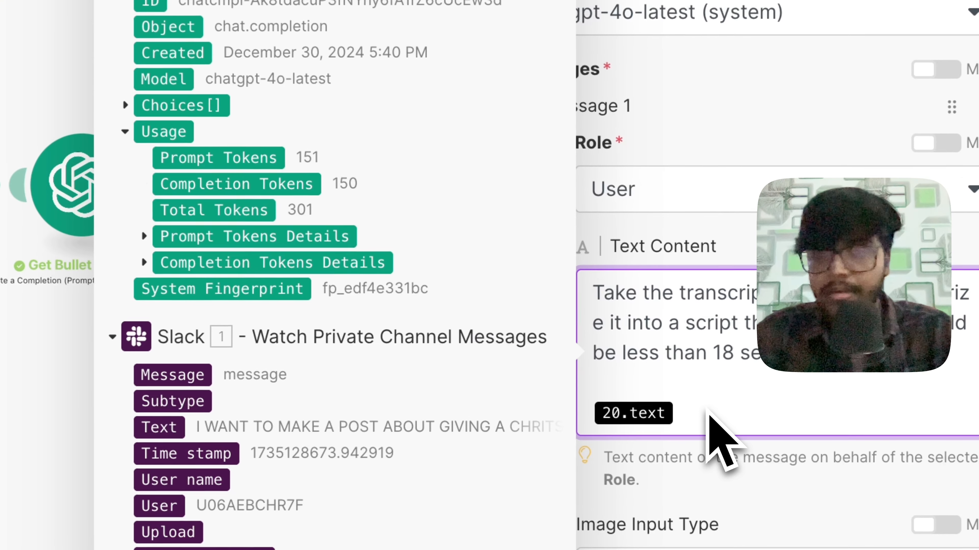
key("BackSpace")
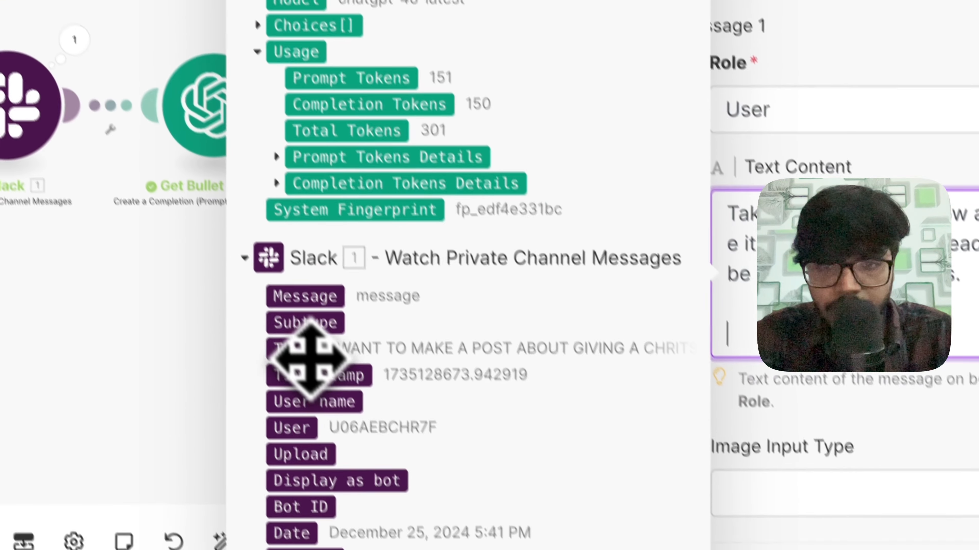
left_click(302, 353)
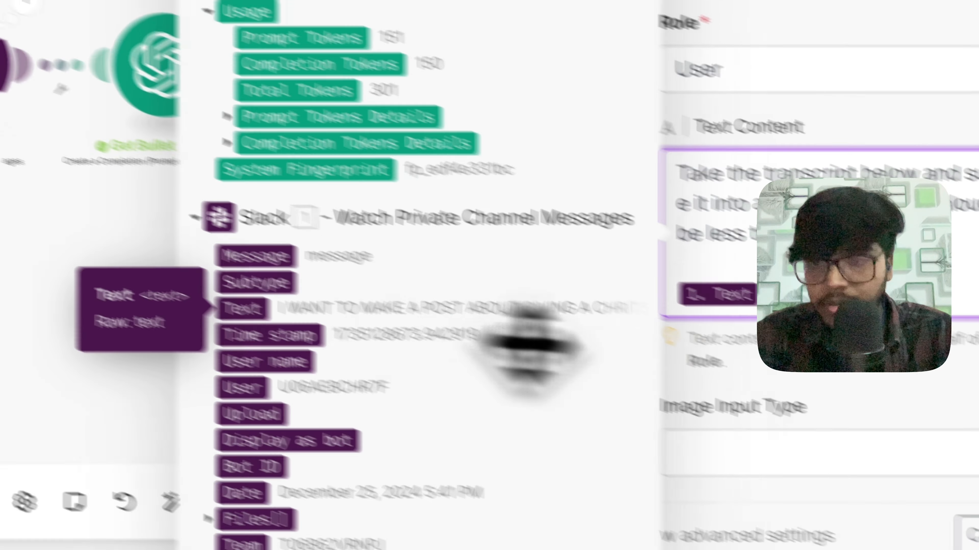
left_click(907, 478)
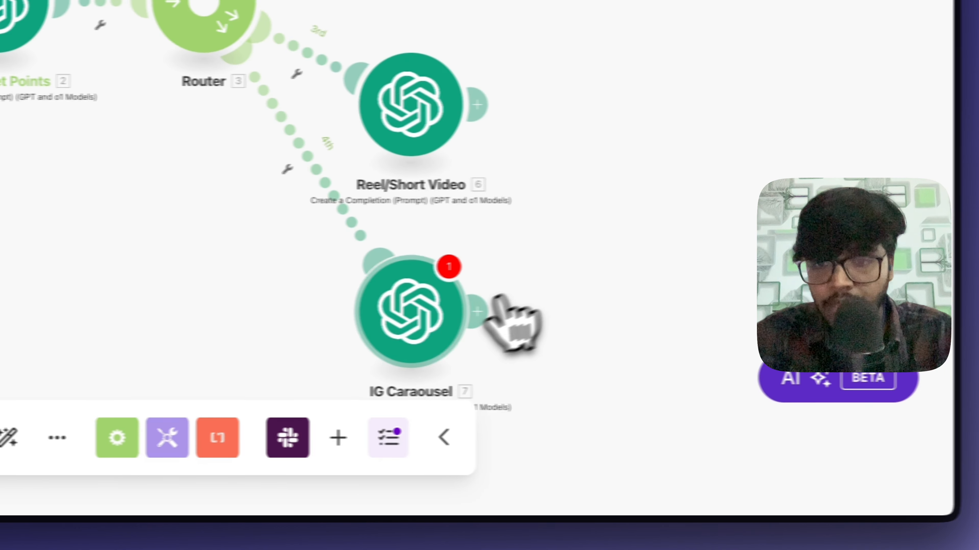
In the IG Caraousel module, replace the 20.text reference in Message 1 with the Slack message's Text and save the module
right_click(410, 320)
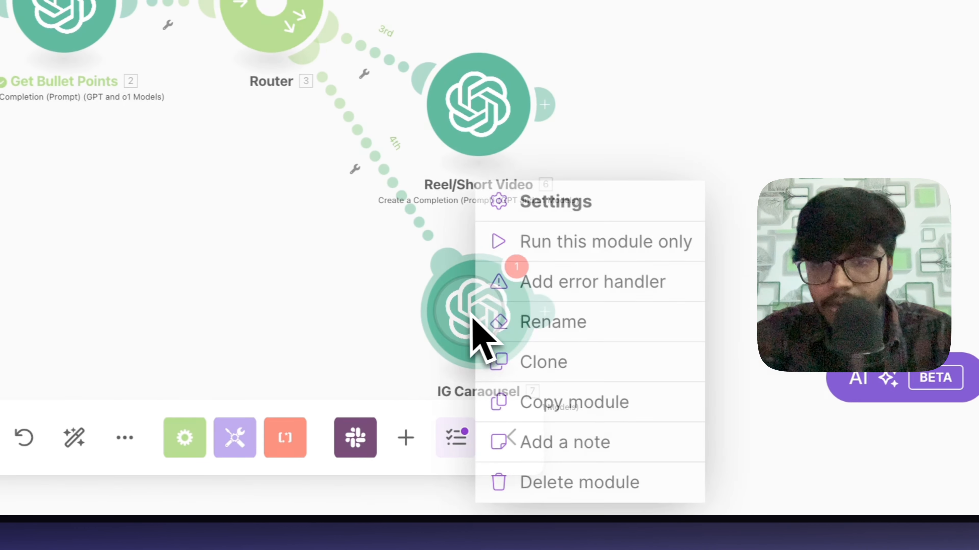
left_click(332, 331)
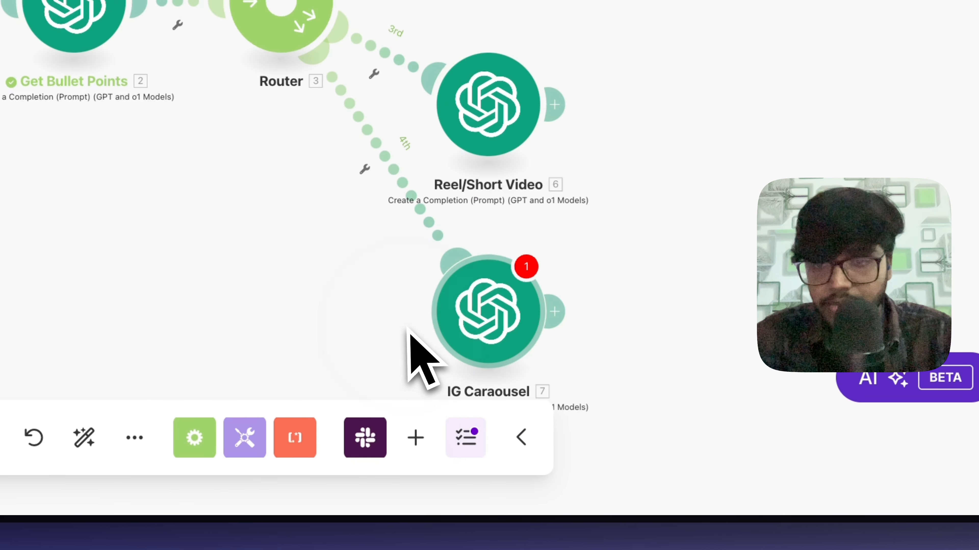
left_click(497, 347)
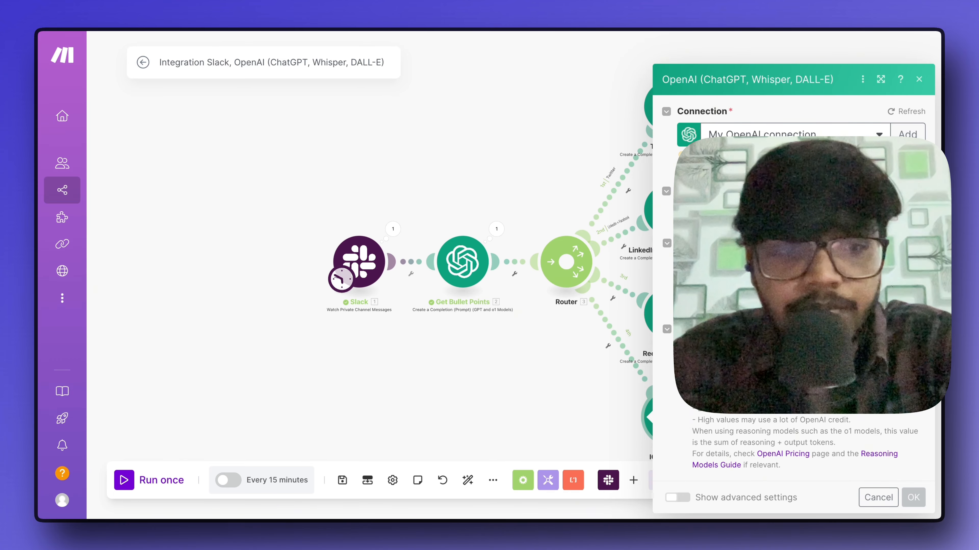
scroll(767, 244, "down", 5)
left_click(767, 244)
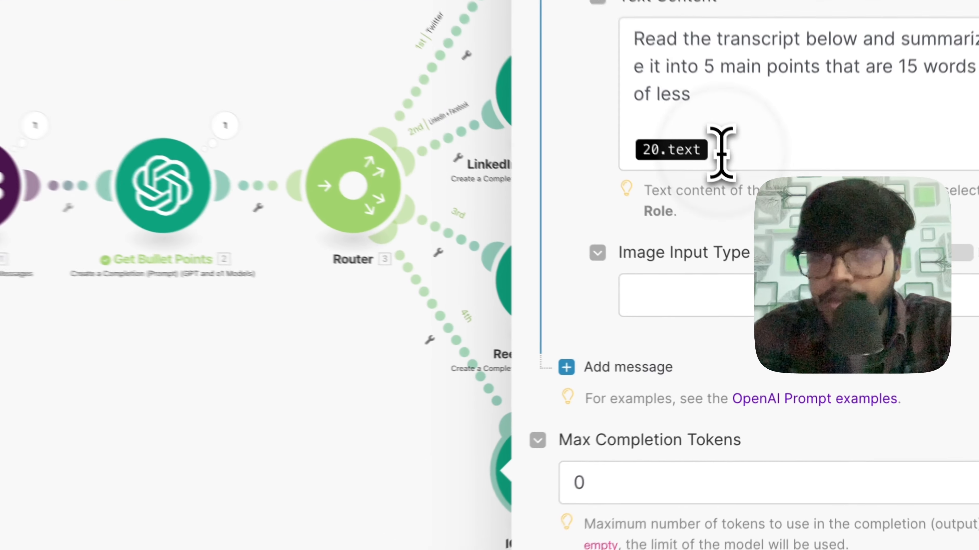
key("BackSpace")
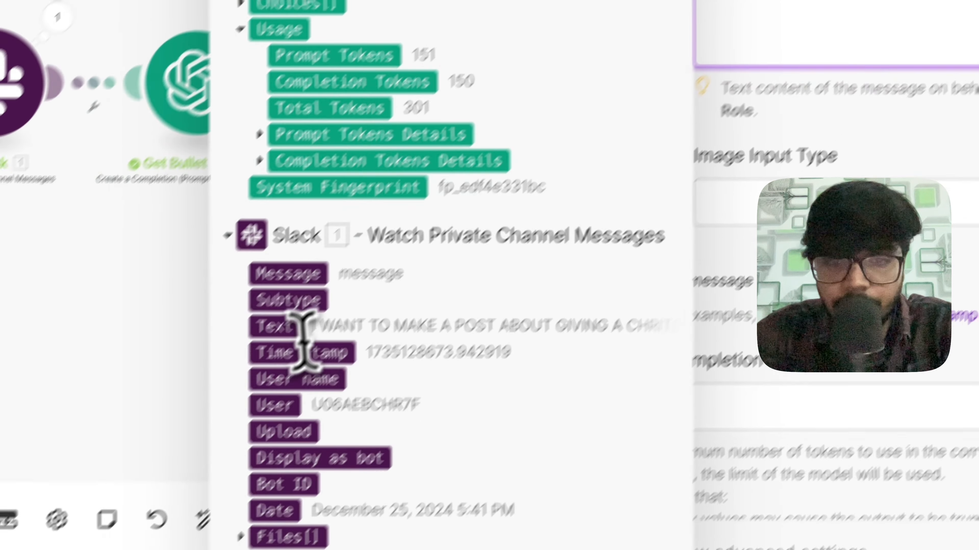
left_click(228, 411)
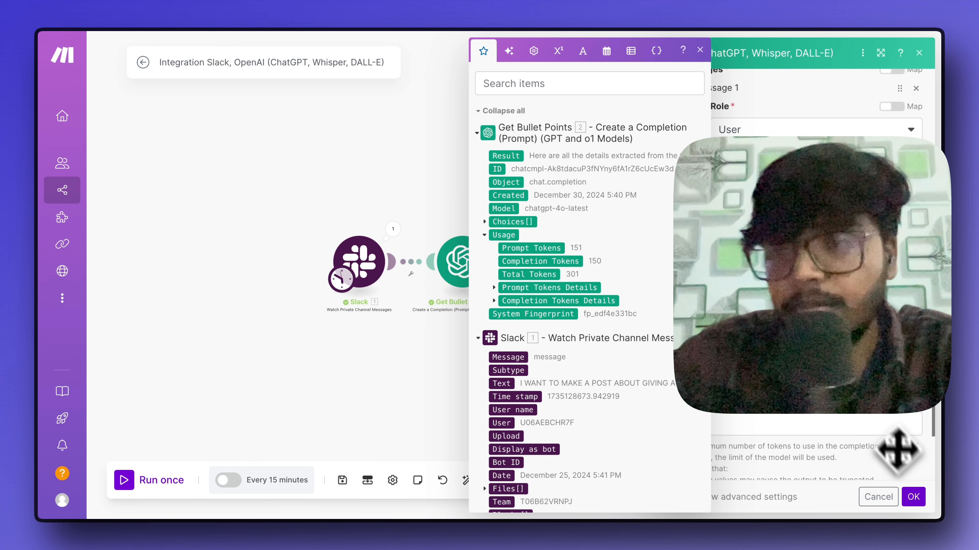
left_click(913, 497)
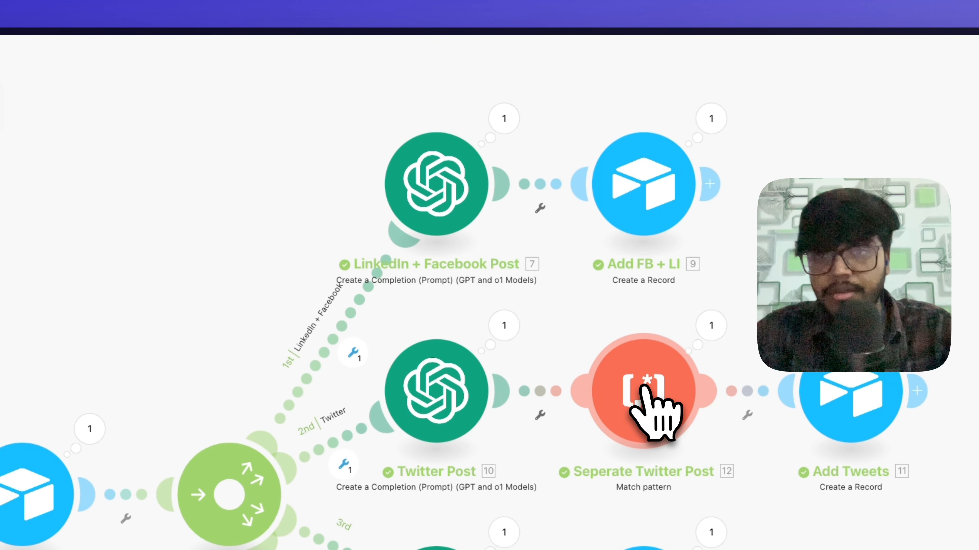
Check the regex pattern of the finished scenario's Seperate Twitter Post module, copy the module, and attach it after the new scenario's Twitter Post
left_click(654, 408)
left_click(299, 181)
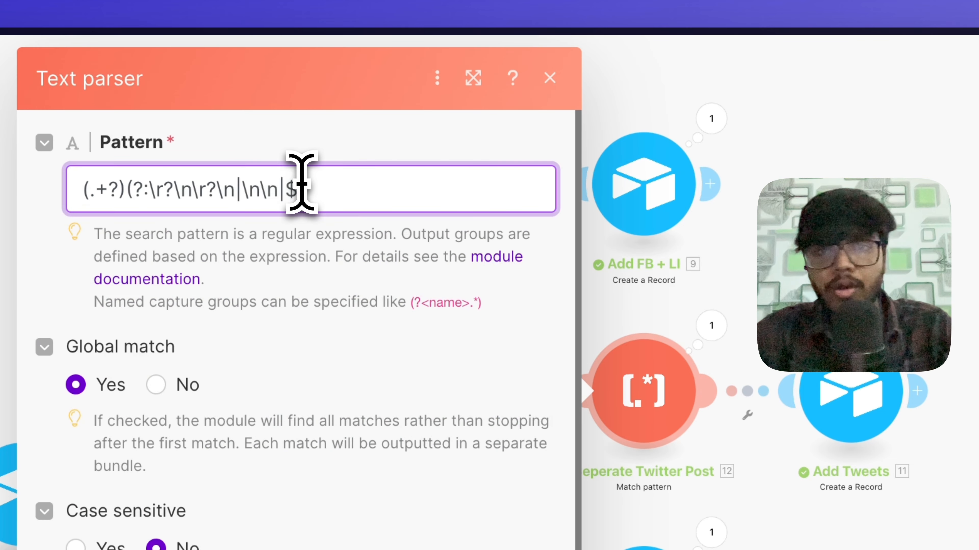
triple_click(301, 181)
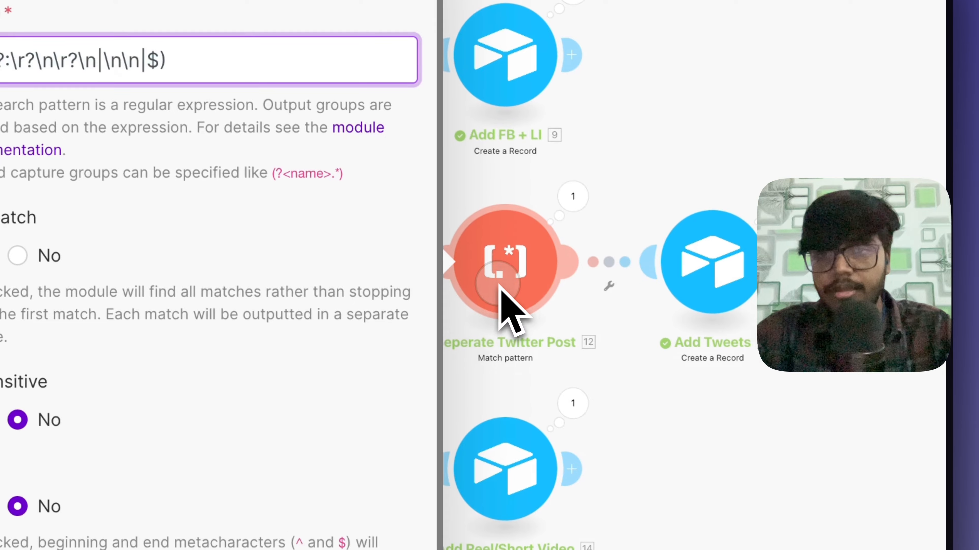
right_click(639, 401)
left_click(583, 437)
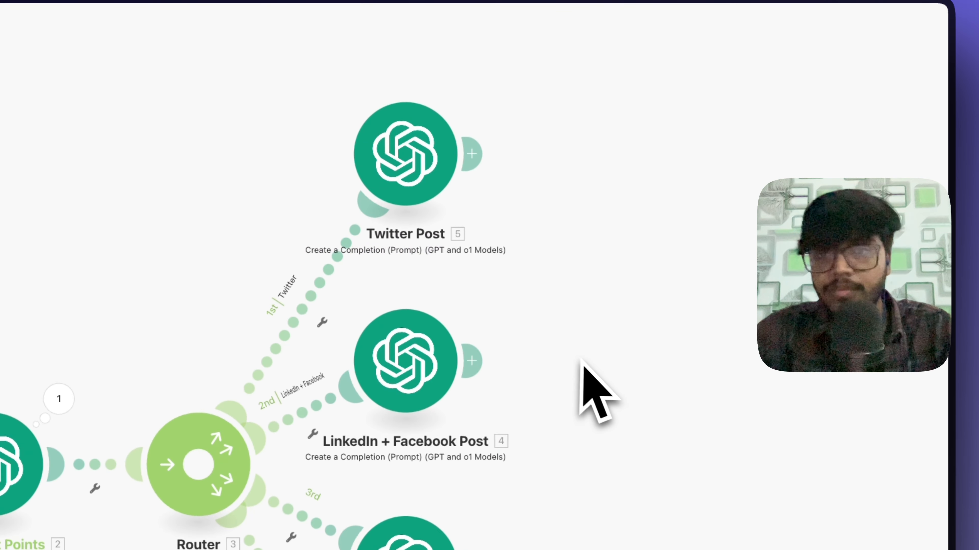
key("super+v")
left_click_drag(499, 363, 606, 131)
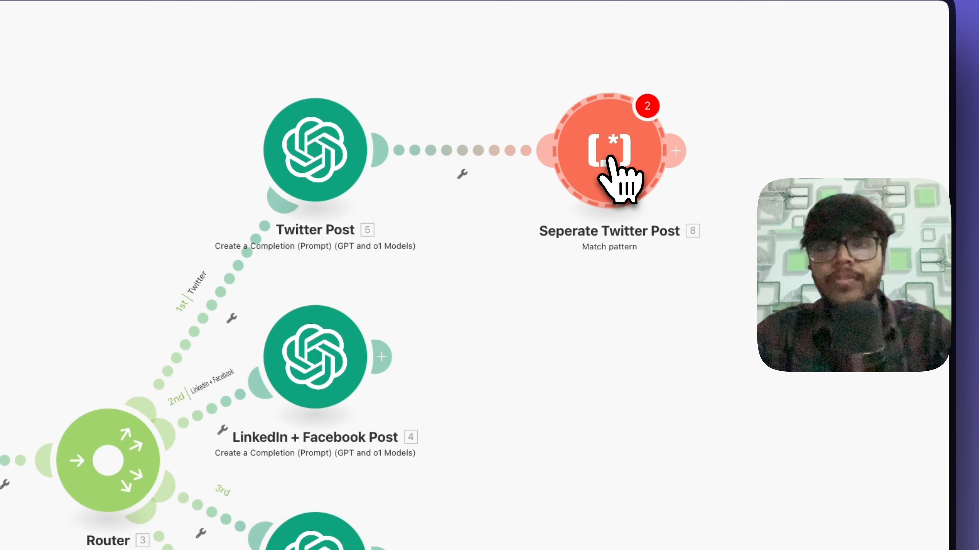
Open the copied Seperate Twitter Post module's Text mapping, which references 10.result, for editing and save the module's settings
left_click(613, 148)
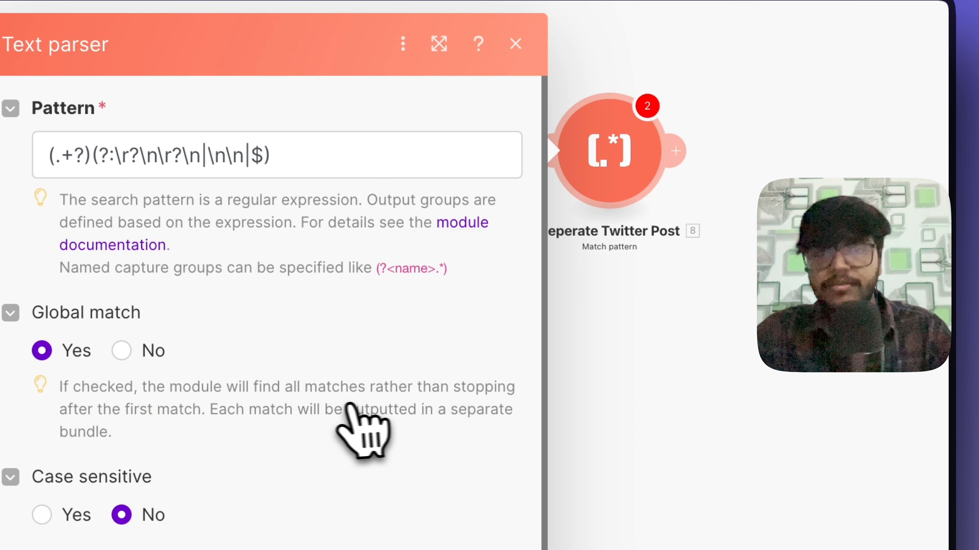
scroll(360, 430, "down", 10)
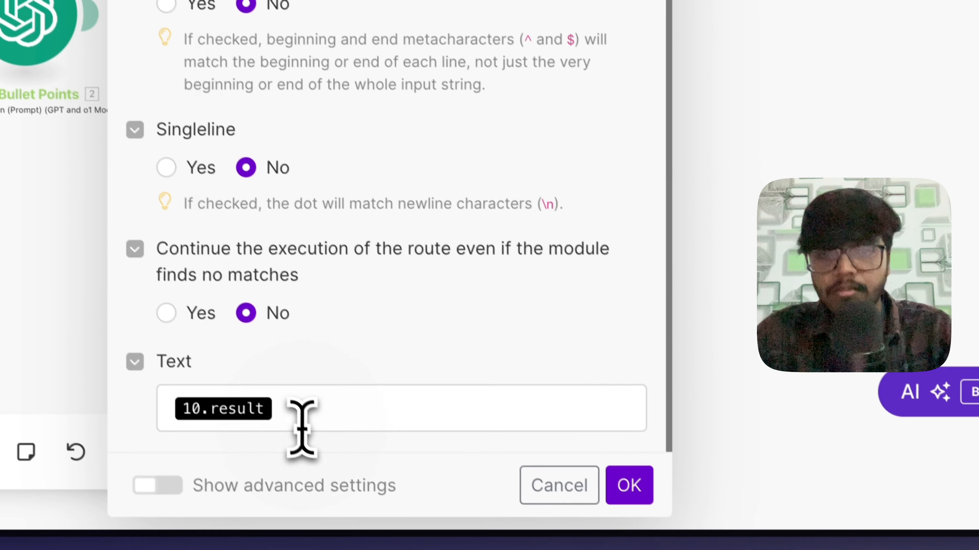
left_click(366, 543)
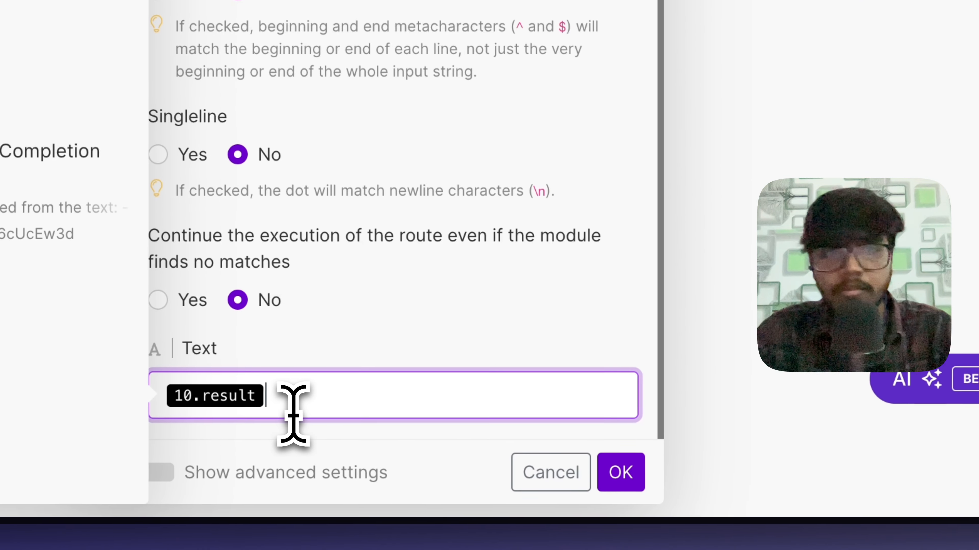
left_click(619, 471)
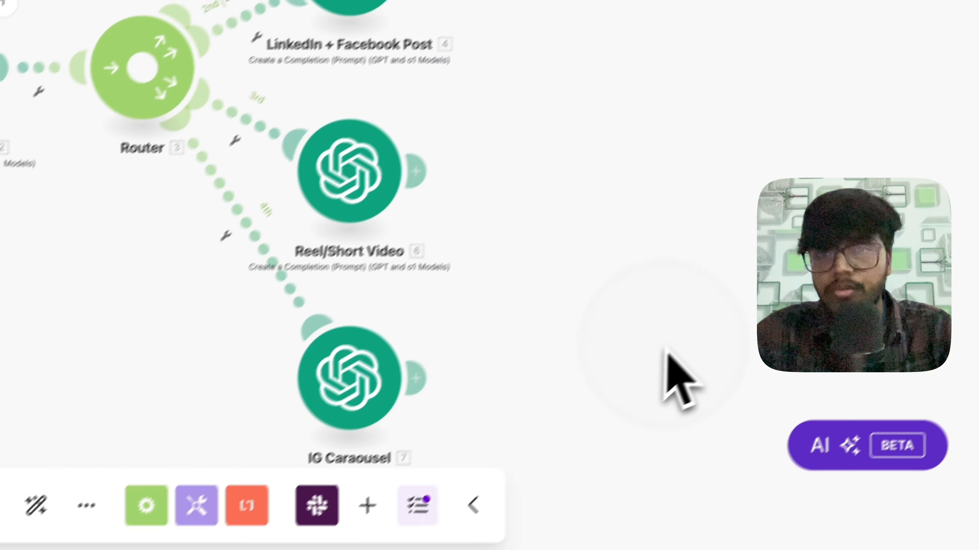
Unlink the Seperate Twitter Post text parser from the Twitter Post module
left_click(585, 180)
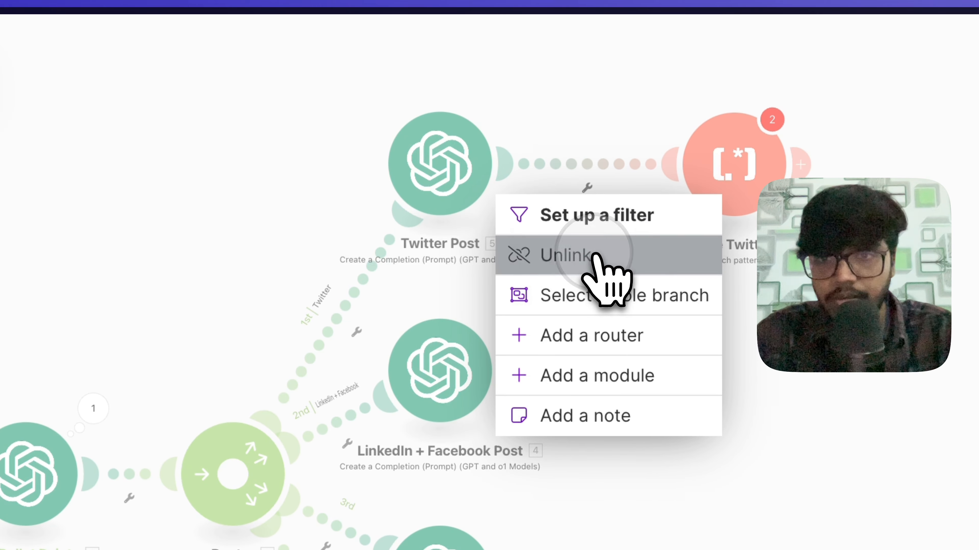
left_click(596, 256)
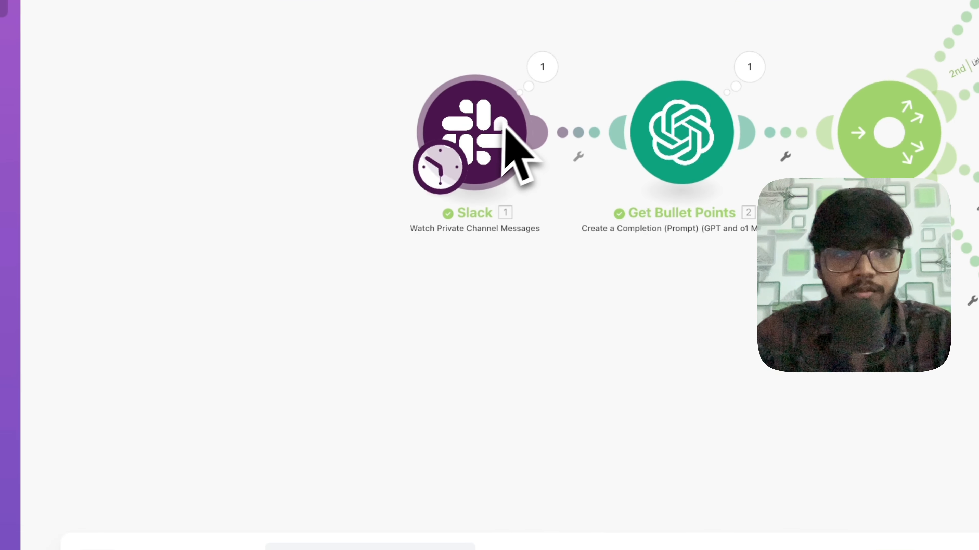
Set the Slack trigger to start from the manually chosen message "Create a post for Chritsmas that resonates with ..." and run the scenario once
right_click(448, 166)
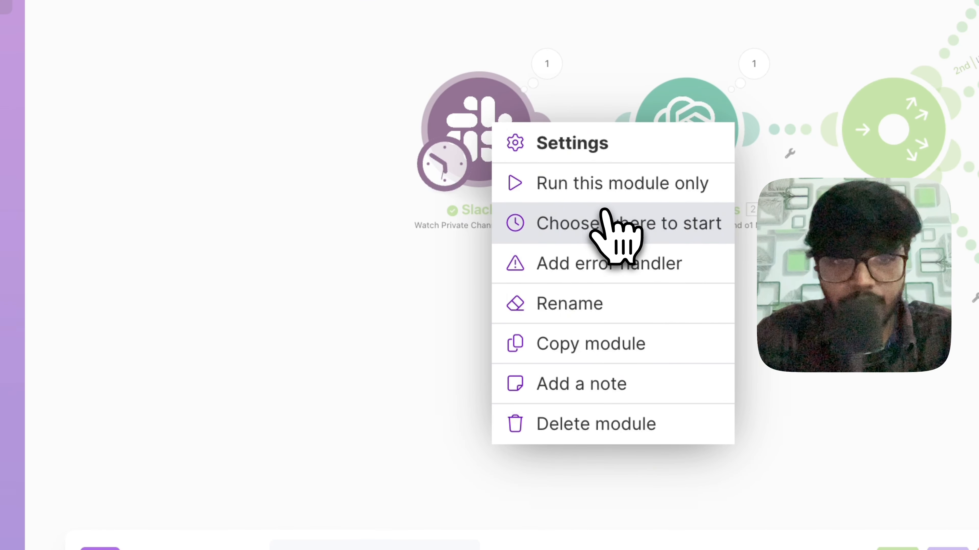
left_click(618, 228)
left_click(640, 139)
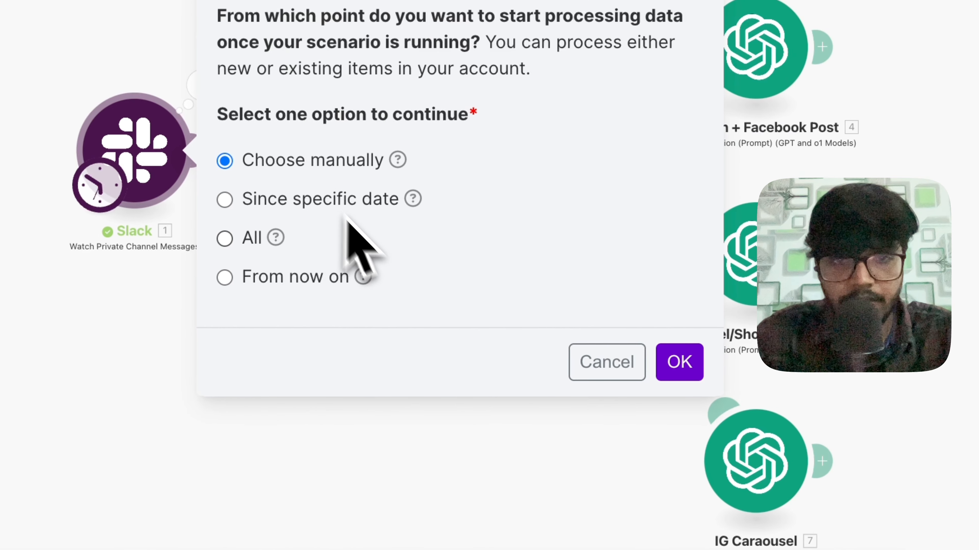
mouse_move(372, 275)
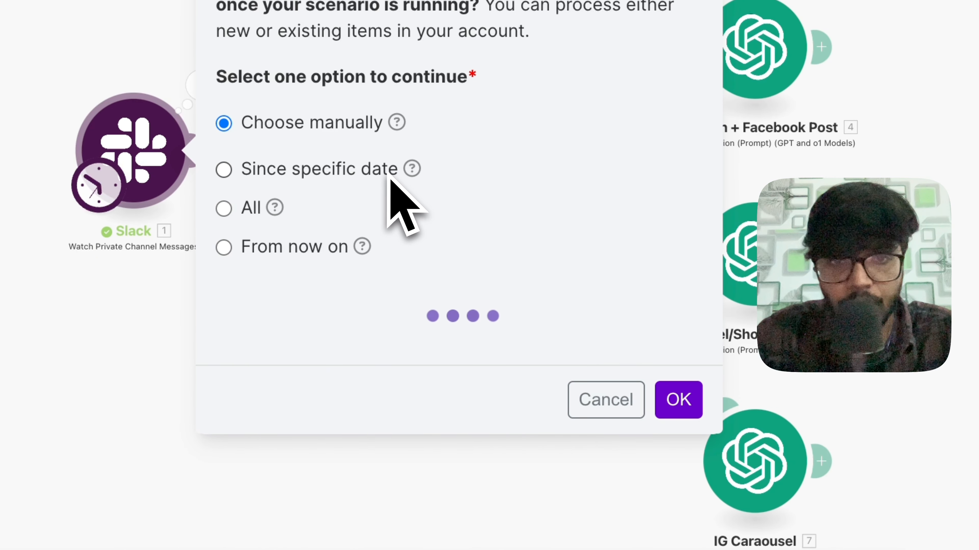
left_click(372, 113)
left_click(372, 170)
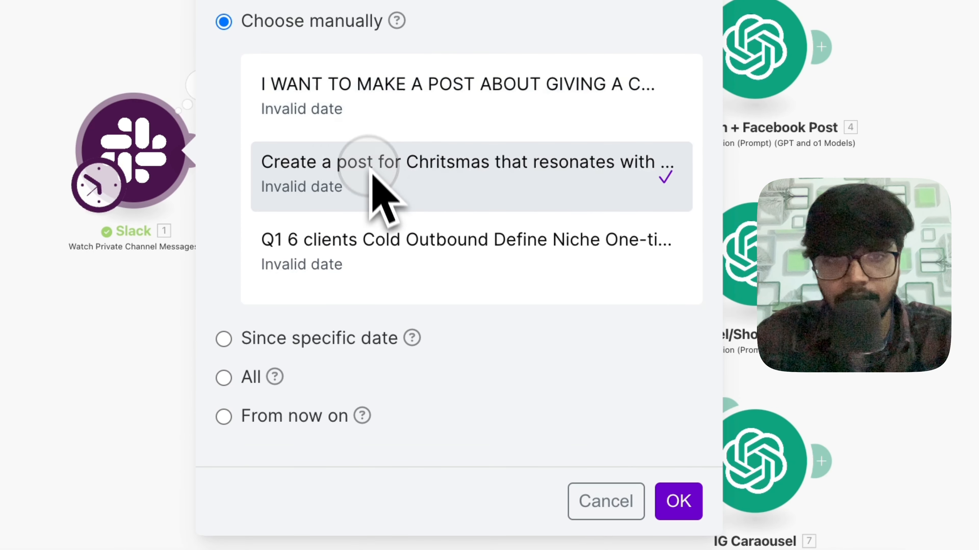
left_click(678, 501)
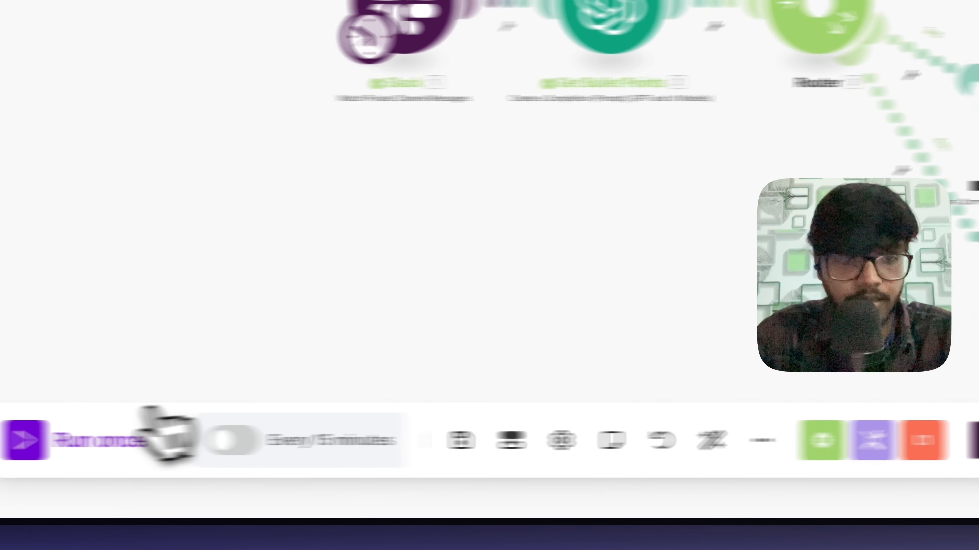
left_click(35, 443)
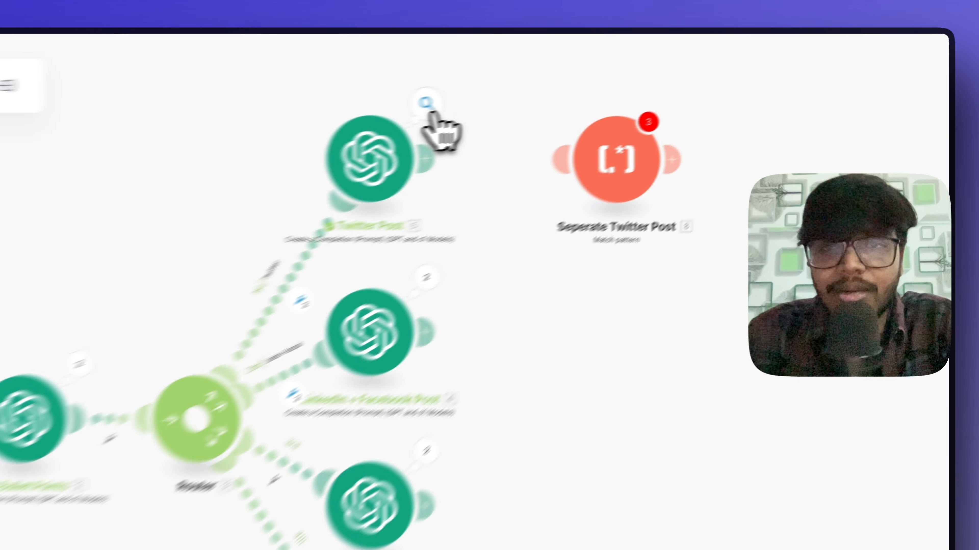
Examine the generated result in Operation 1 of the Twitter Post module's run output
left_click(630, 74)
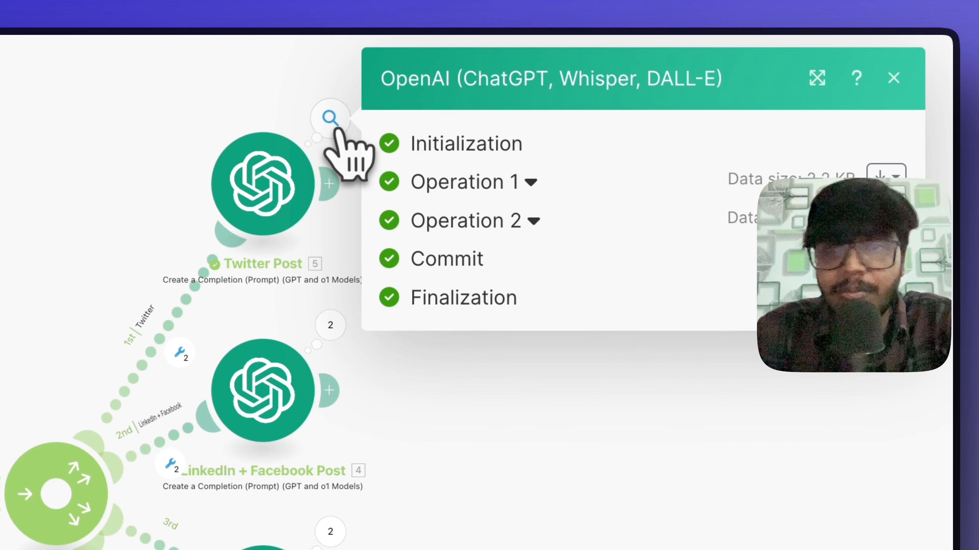
left_click(478, 181)
scroll(539, 347, "down", 5)
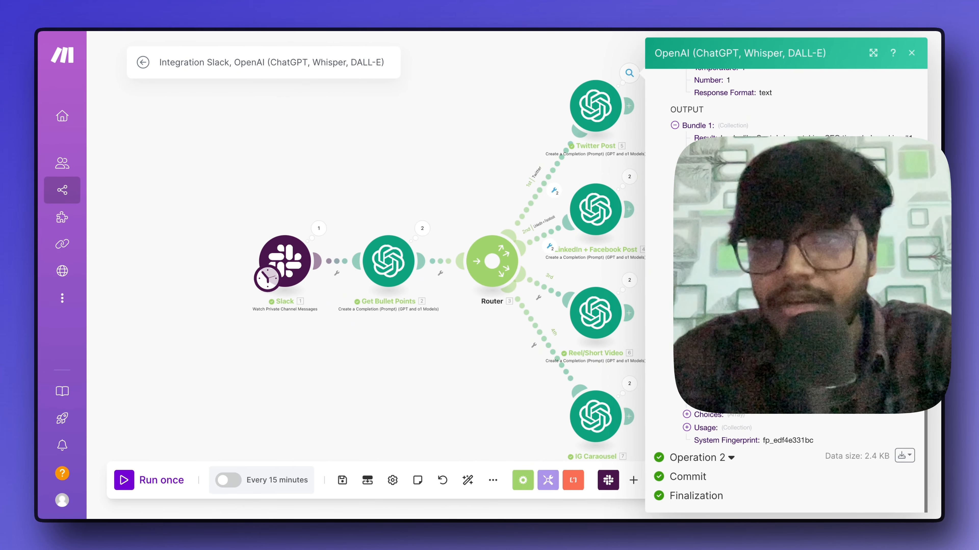
scroll(786, 289, "up", 1)
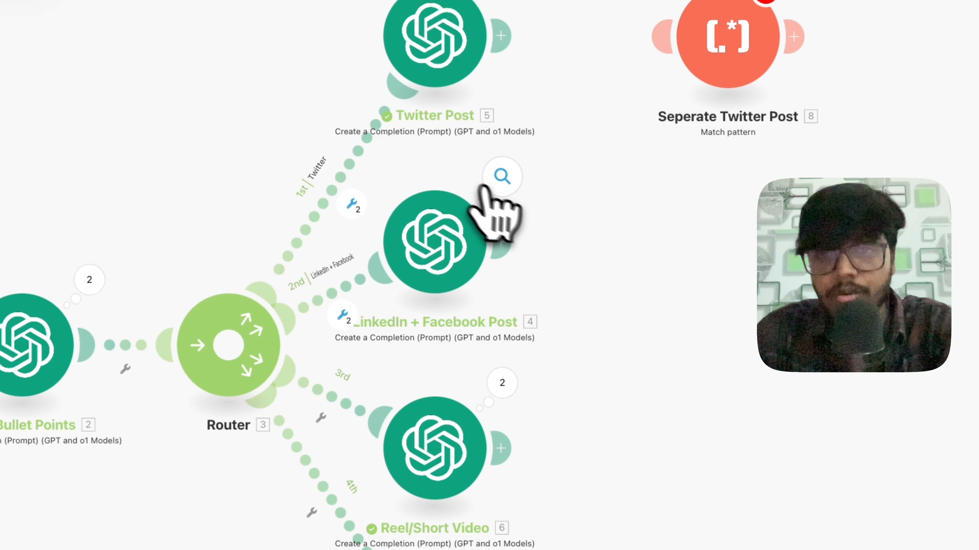
Read the full Result text in Operation 1 of the LinkedIn + Facebook Post module's run output
left_click(501, 181)
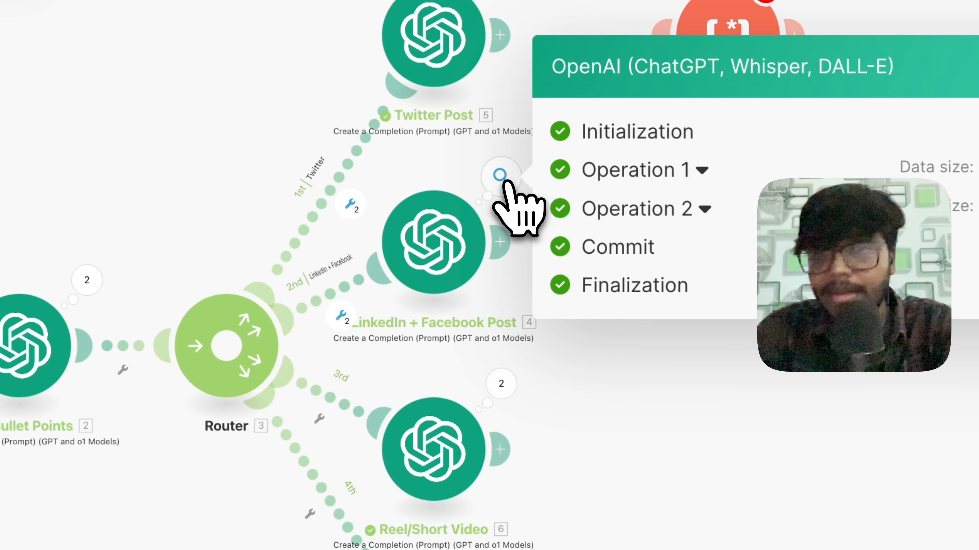
left_click(680, 171)
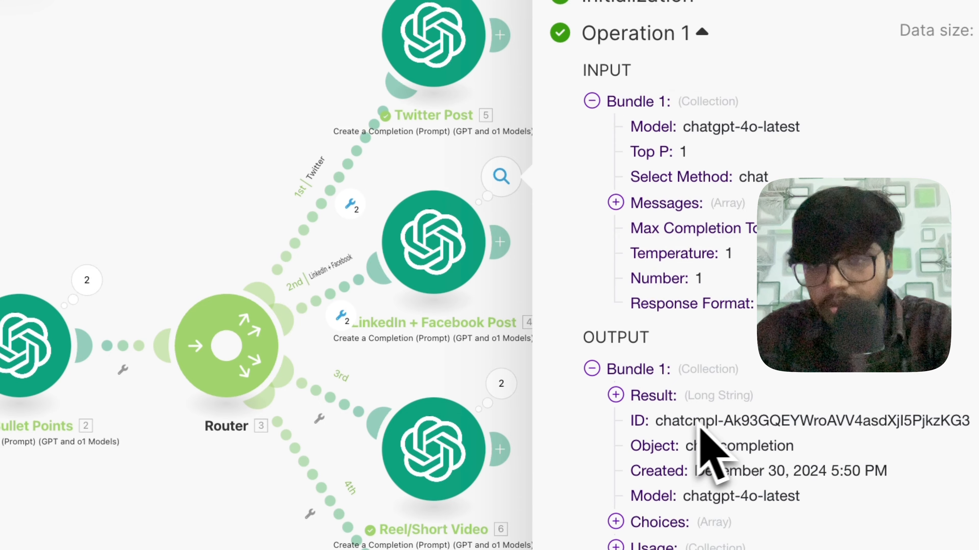
left_click(615, 396)
scroll(566, 359, "down", 8)
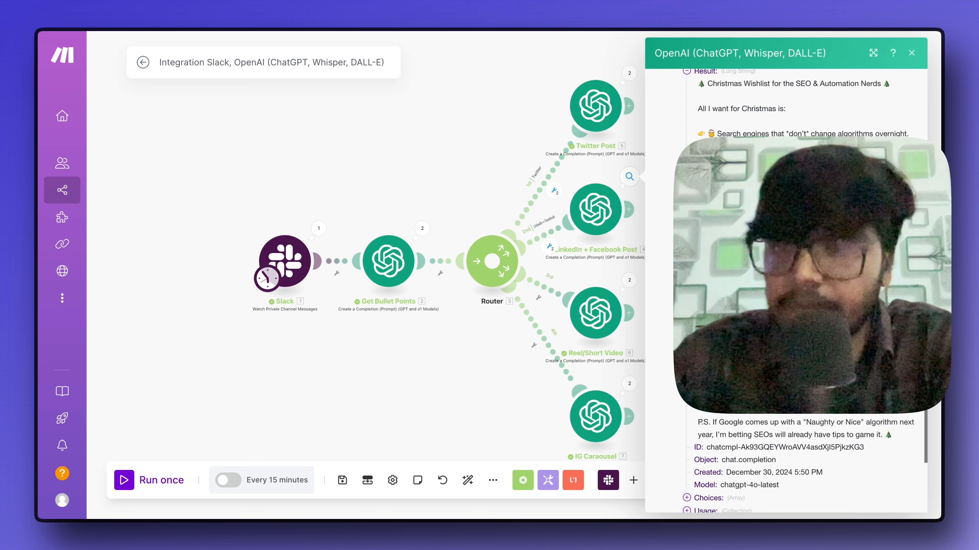
scroll(786, 270, "down", 2)
scroll(786, 270, "down", 1)
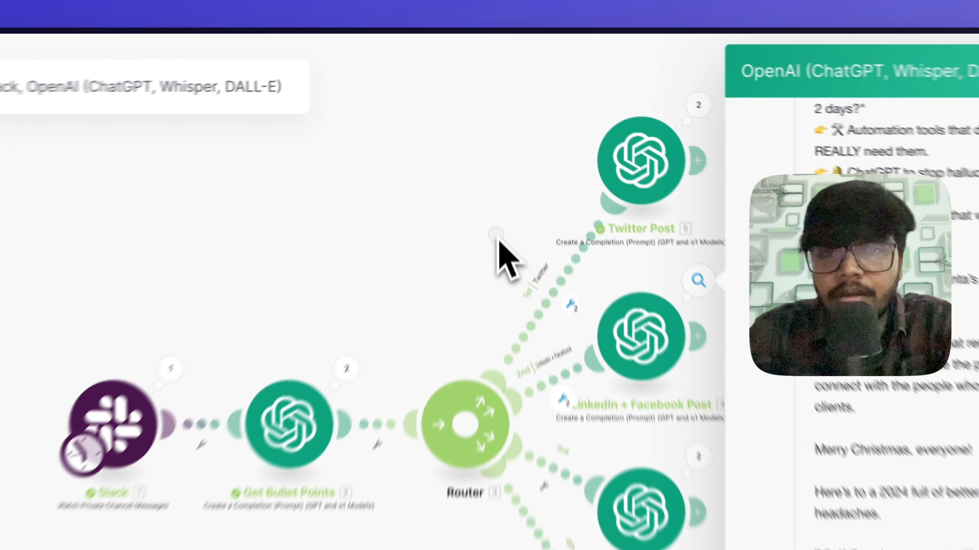
left_click(510, 150)
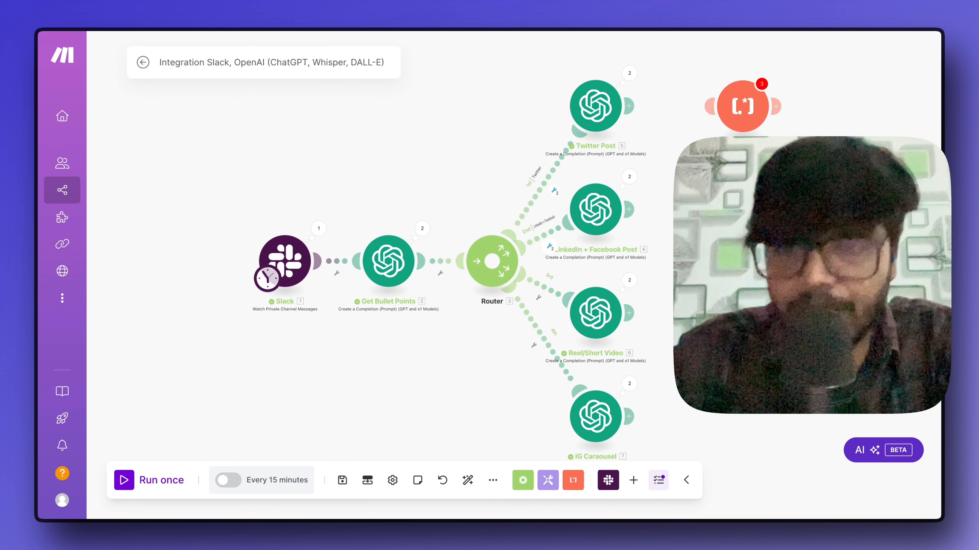
Read the script and Christmas post in the Result of the Reel/Short Video module's Operation 1 output
left_click(630, 286)
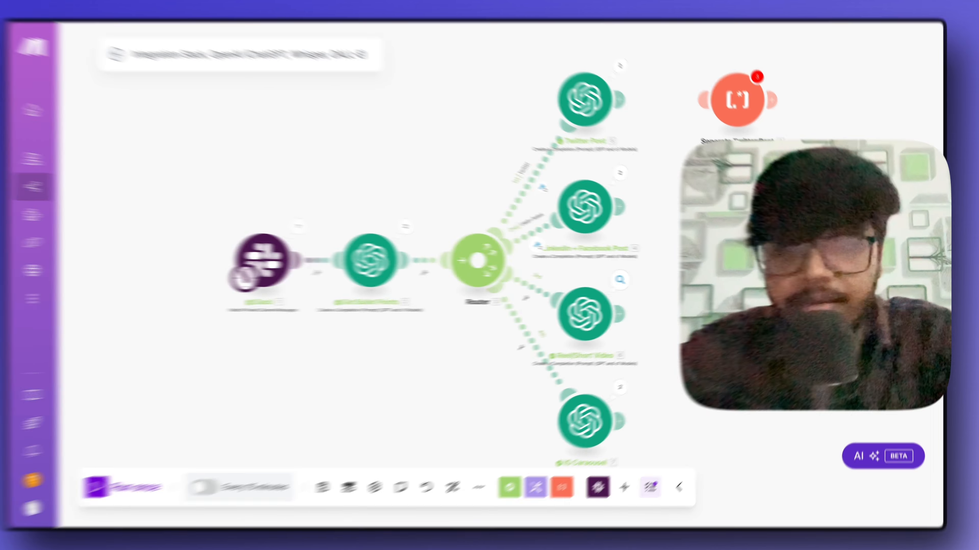
left_click(629, 280)
left_click(512, 271)
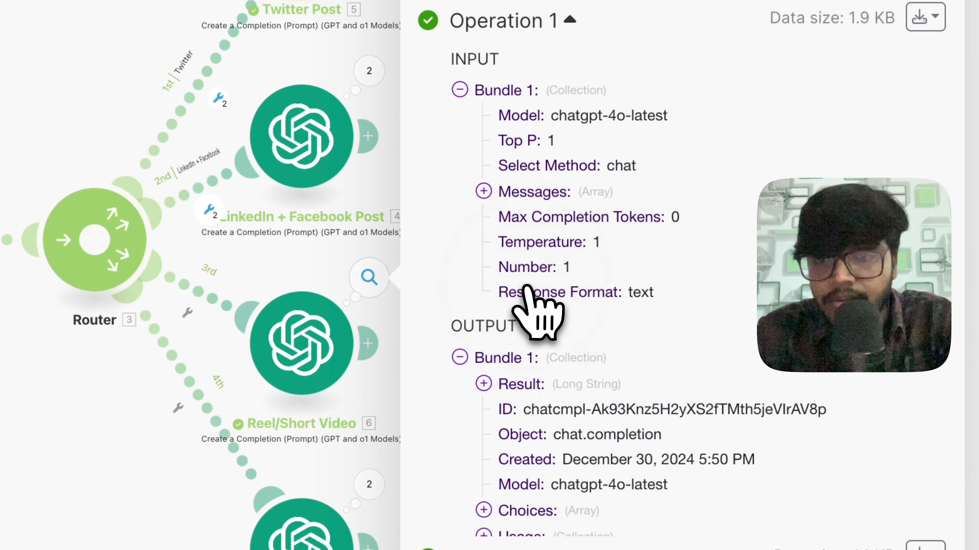
left_click(517, 365)
scroll(497, 378, "down", 2)
scroll(497, 385, "down", 9)
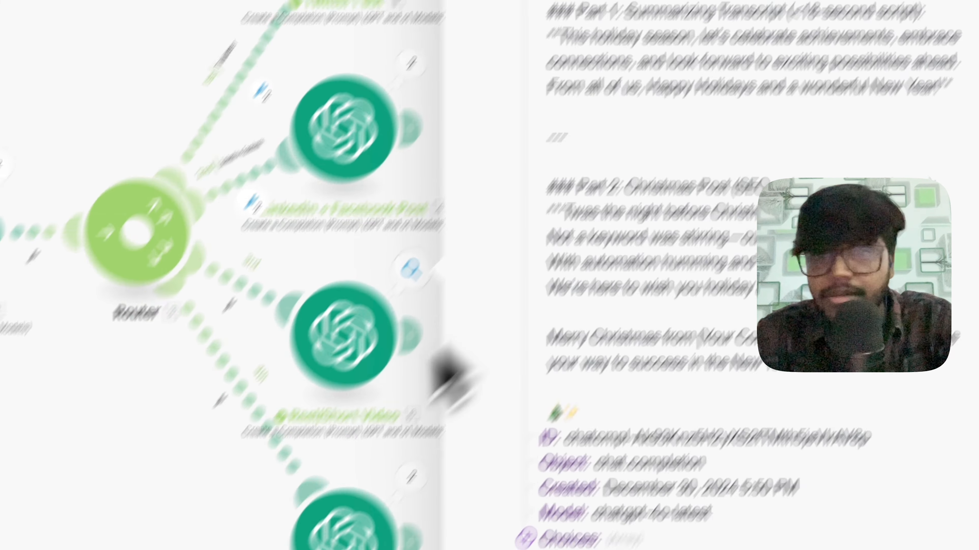
left_click(91, 517)
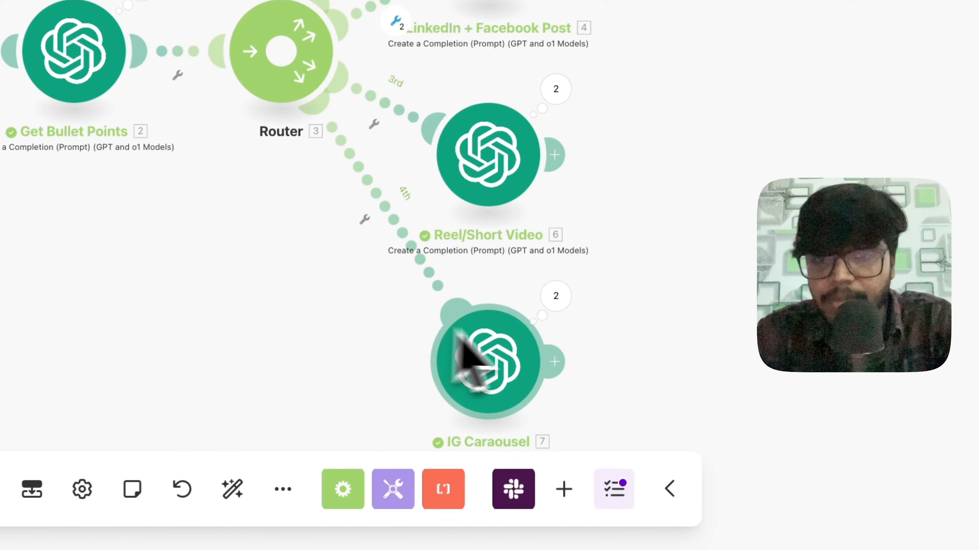
Examine the IG Caraousel module's run output and highlight the five numbered points under Summary of Transcript
left_click(540, 316)
left_click(674, 299)
scroll(688, 320, "down", 5)
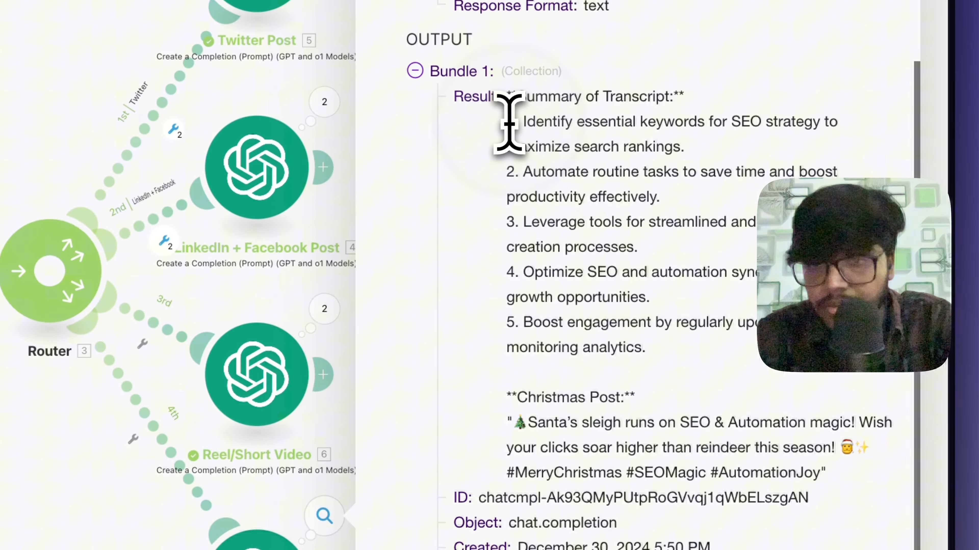
left_click_drag(508, 124, 749, 382)
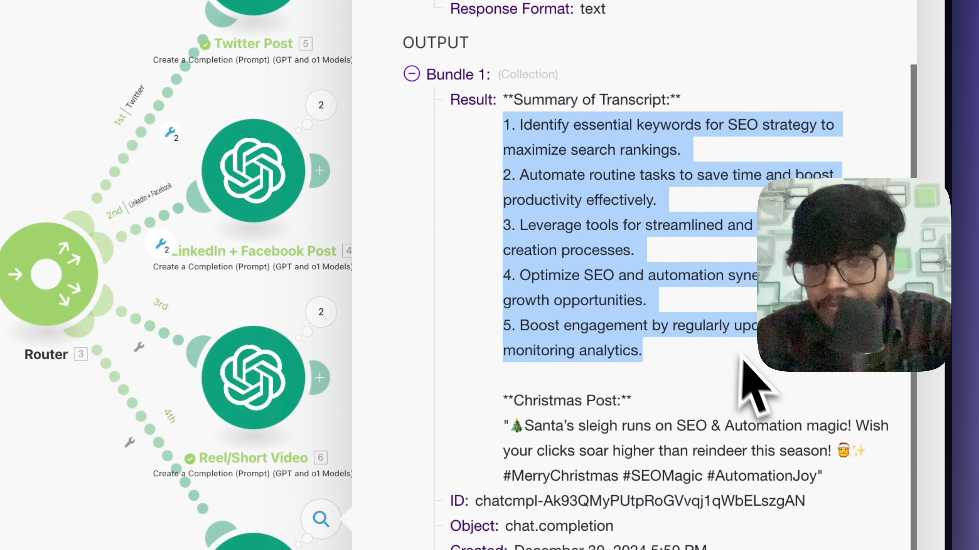